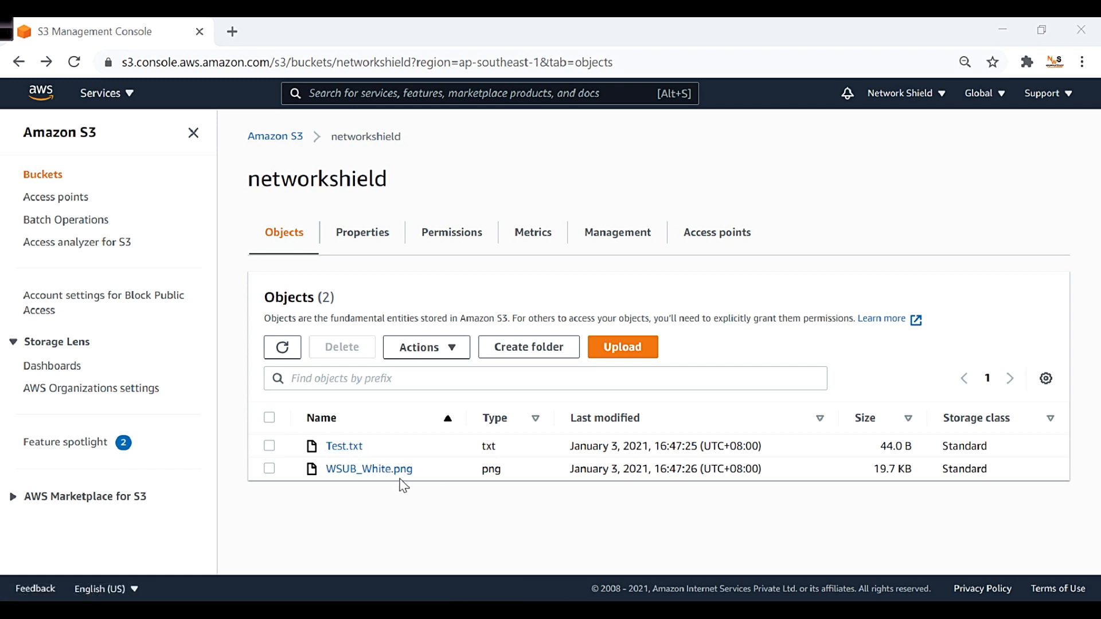
Step: View the contents of Test.txt through its object URL and return to the networkshield bucket's object list
{"action": "left_click", "coordinate": [347, 449]}
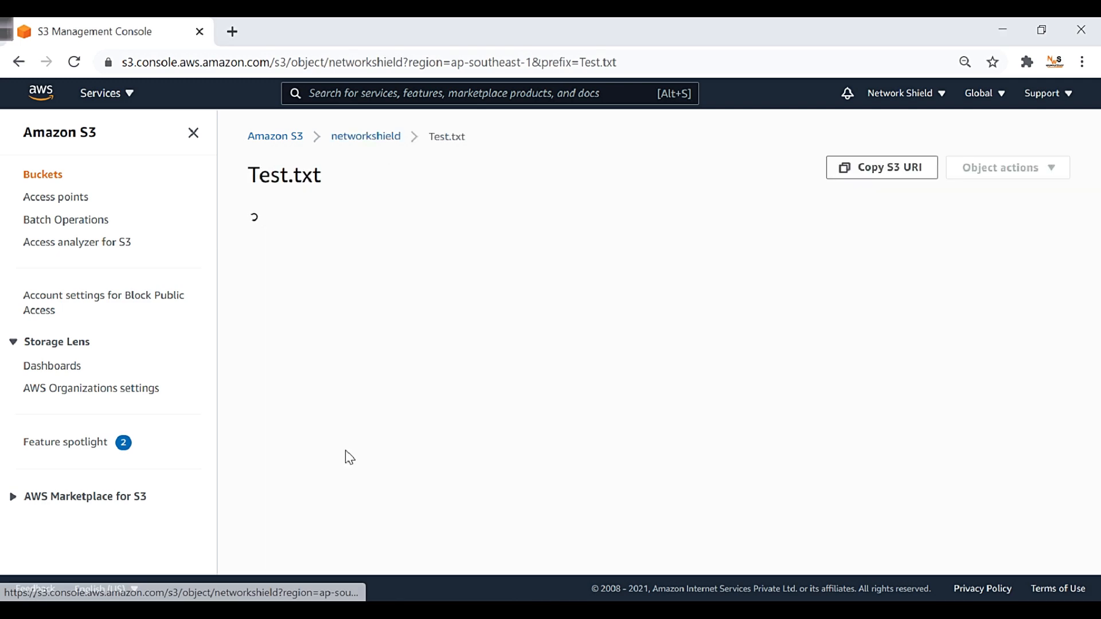
{"action": "scroll", "coordinate": [413, 322], "scroll_direction": "down", "scroll_amount": 3}
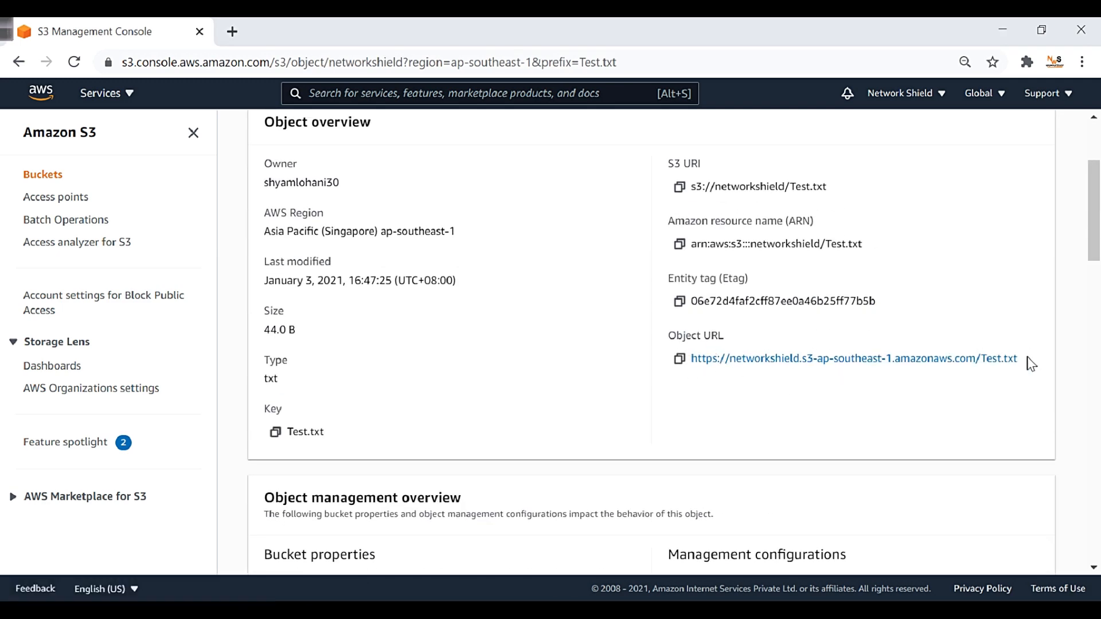
{"action": "left_click", "coordinate": [924, 359]}
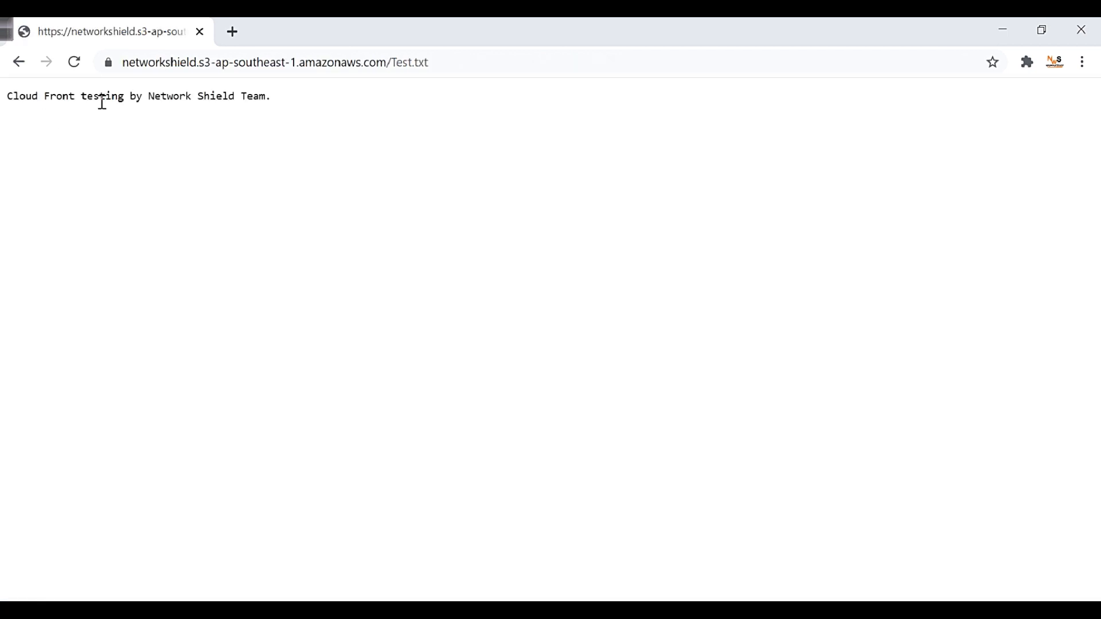
{"action": "left_click", "coordinate": [21, 62]}
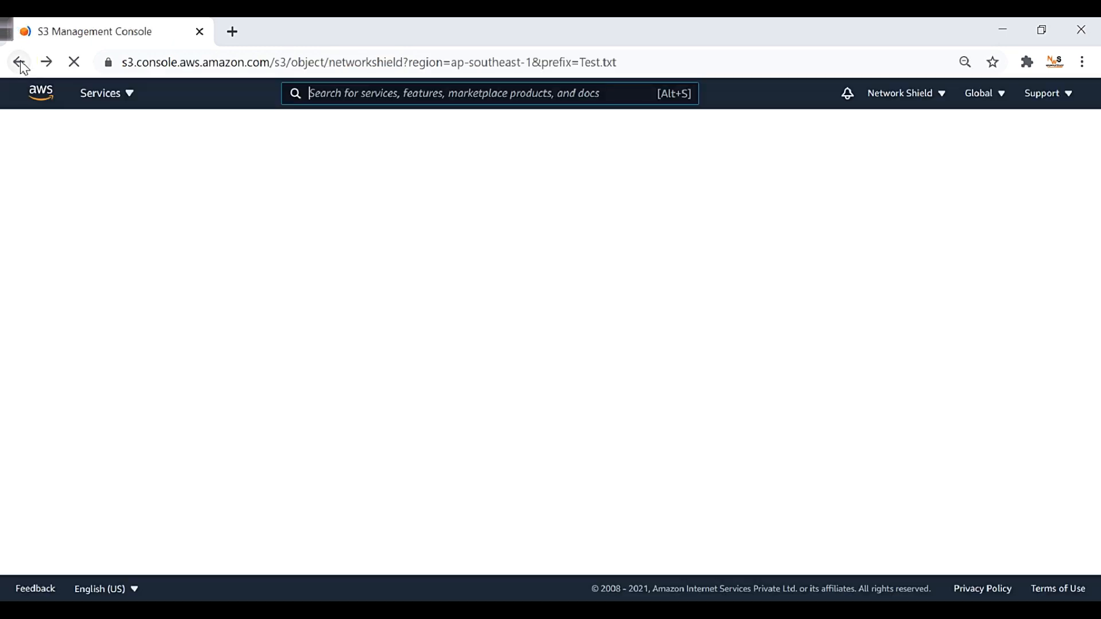
{"action": "left_click", "coordinate": [21, 63]}
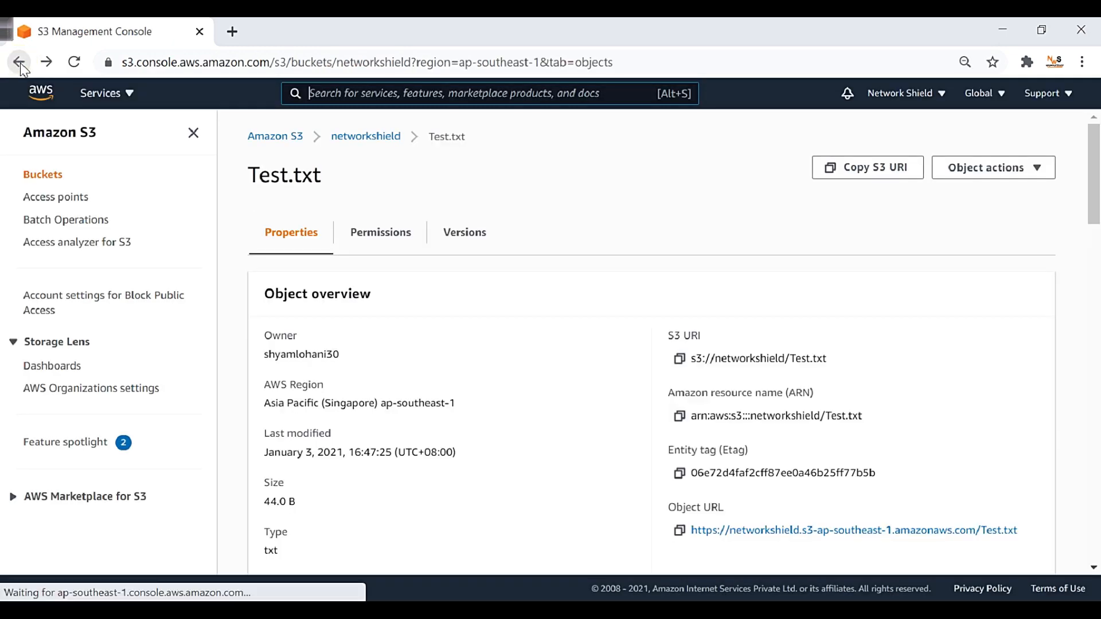
Step: View the WSUB_White.png image through its object URL and return to the bucket's object list
{"action": "left_click", "coordinate": [374, 469]}
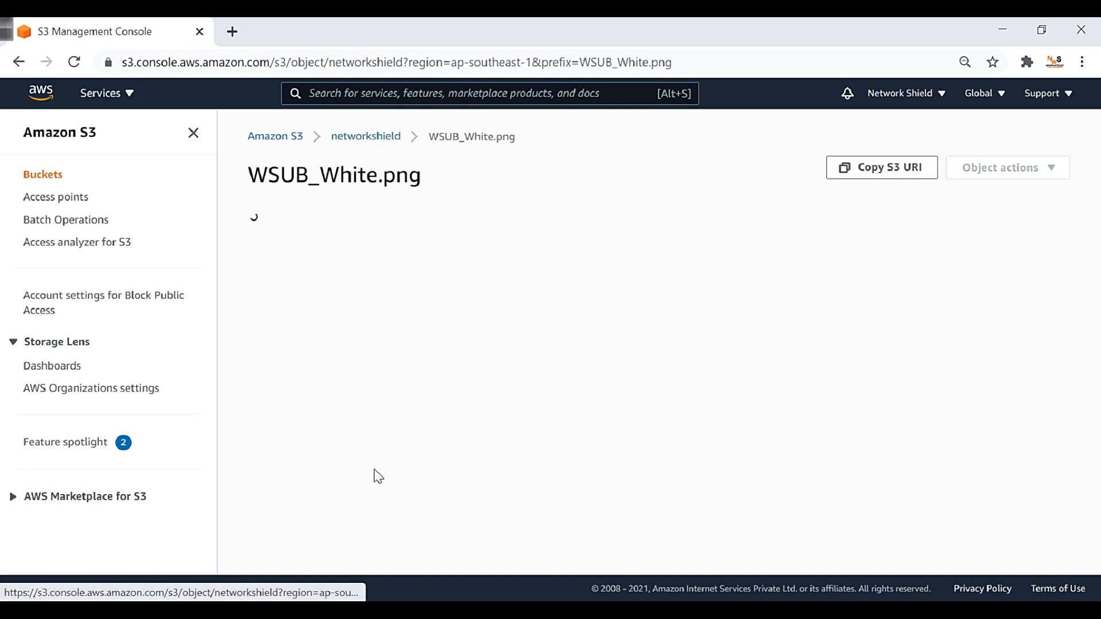
{"action": "scroll", "coordinate": [788, 323], "scroll_direction": "down", "scroll_amount": 4}
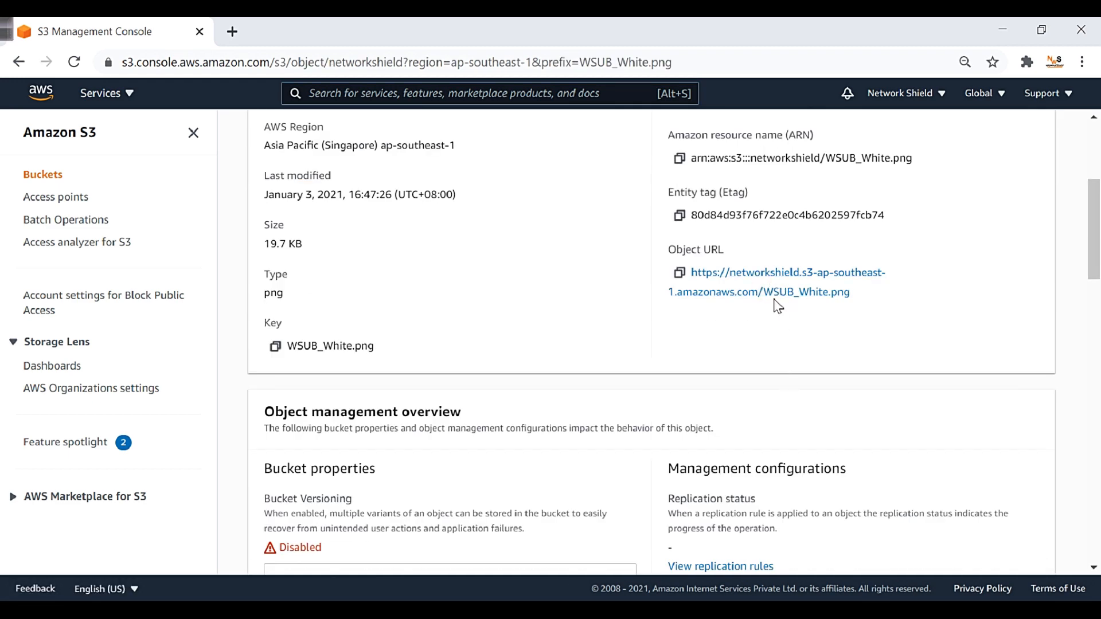
{"action": "left_click", "coordinate": [776, 297]}
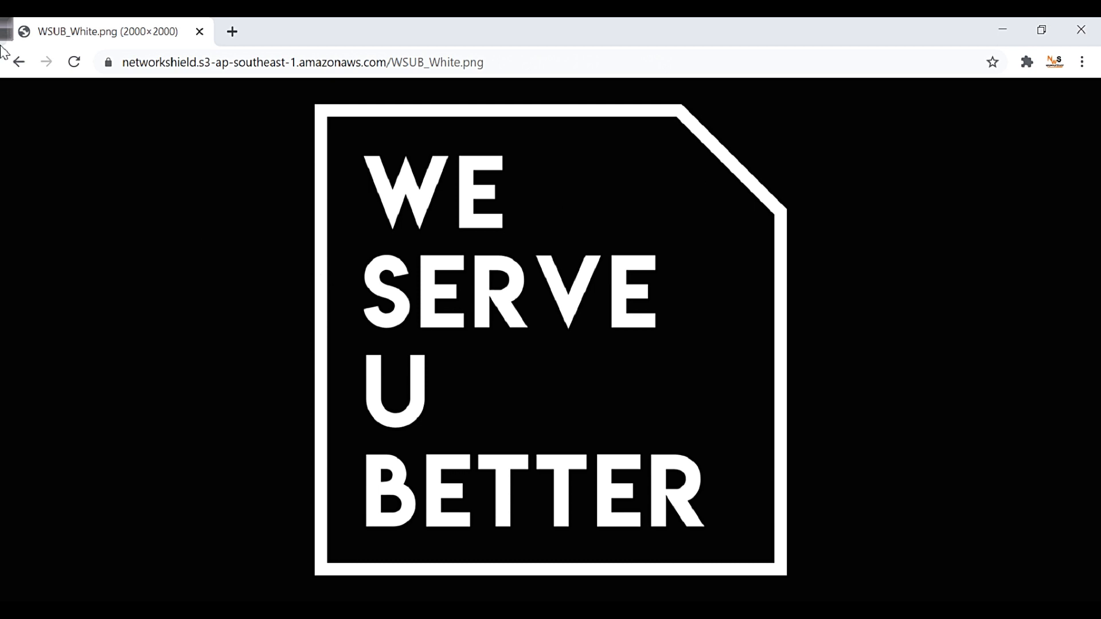
{"action": "left_click", "coordinate": [19, 62]}
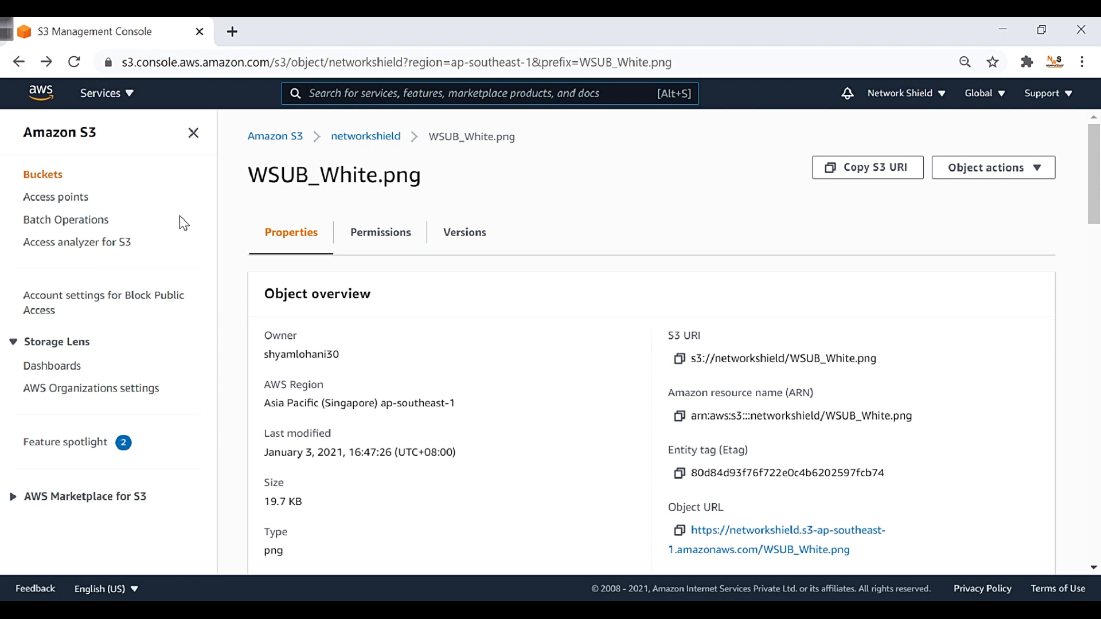
{"action": "left_click", "coordinate": [19, 62]}
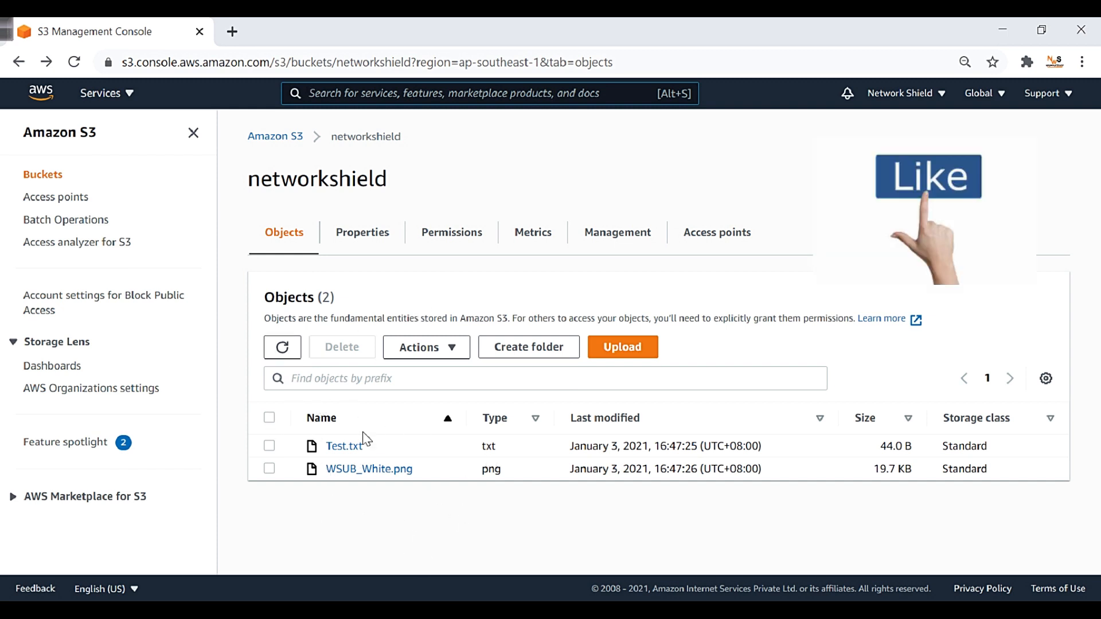
Step: Examine the bucket name and the WSUB_White.png object's overview, including its file name and object URL
{"action": "left_click_drag", "start_coordinate": [402, 193], "coordinate": [258, 196]}
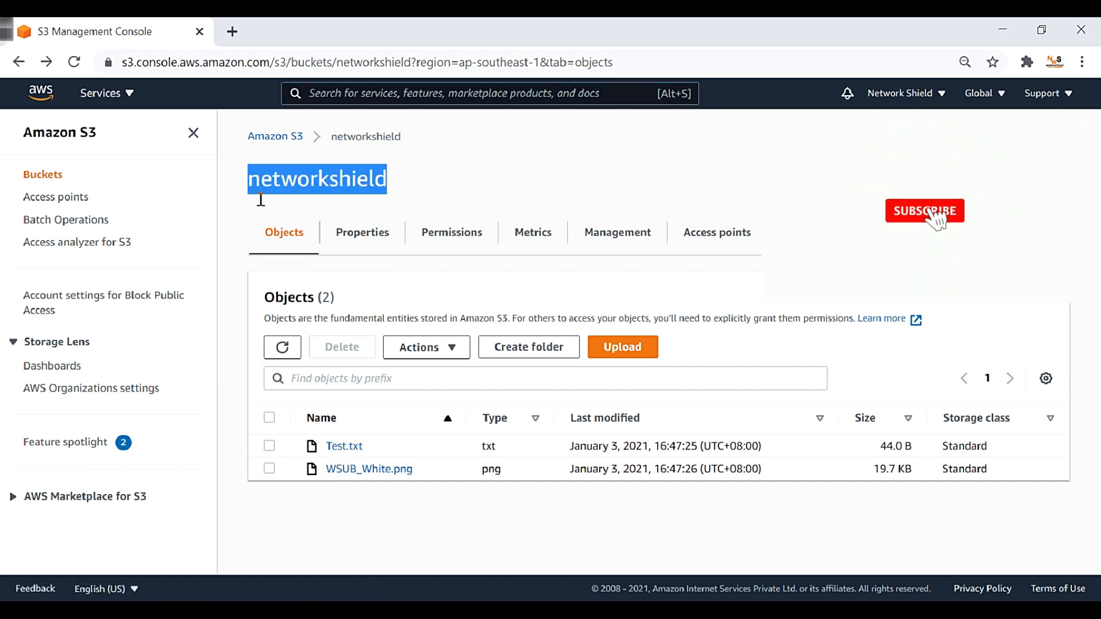
{"action": "left_click", "coordinate": [394, 184]}
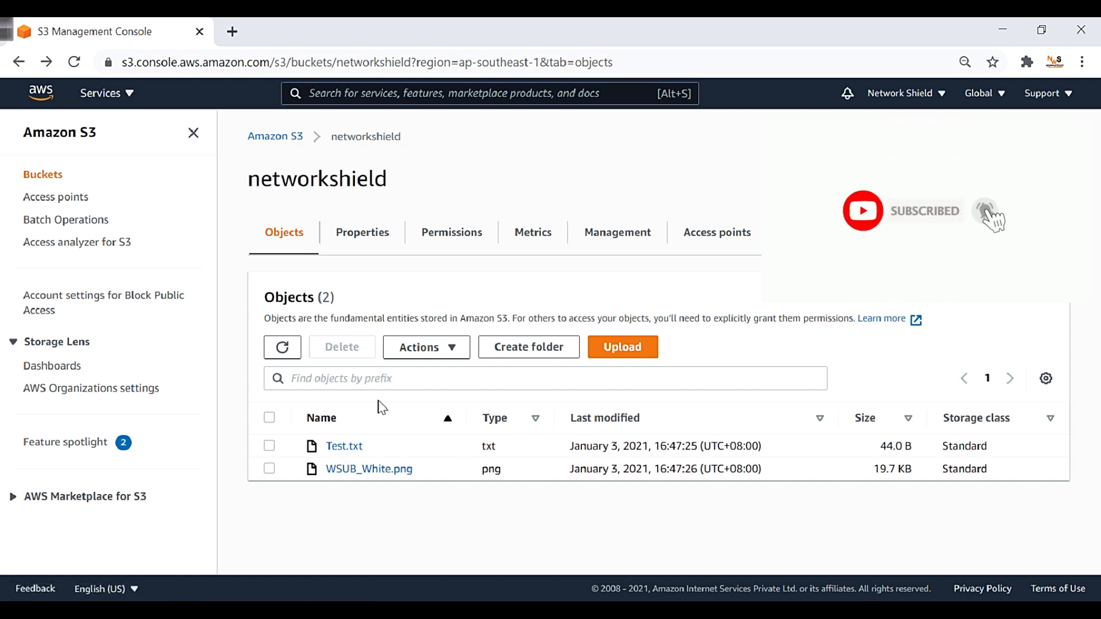
{"action": "left_click", "coordinate": [378, 471]}
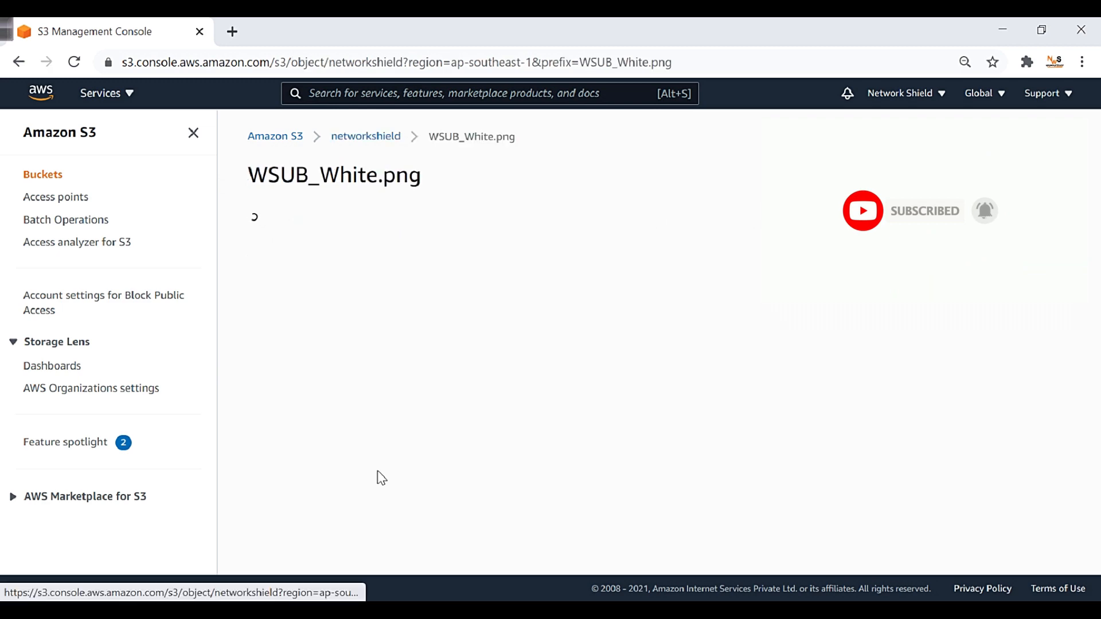
{"action": "scroll", "coordinate": [442, 424], "scroll_direction": "down", "scroll_amount": 4}
{"action": "scroll", "coordinate": [464, 426], "scroll_direction": "up", "scroll_amount": 4}
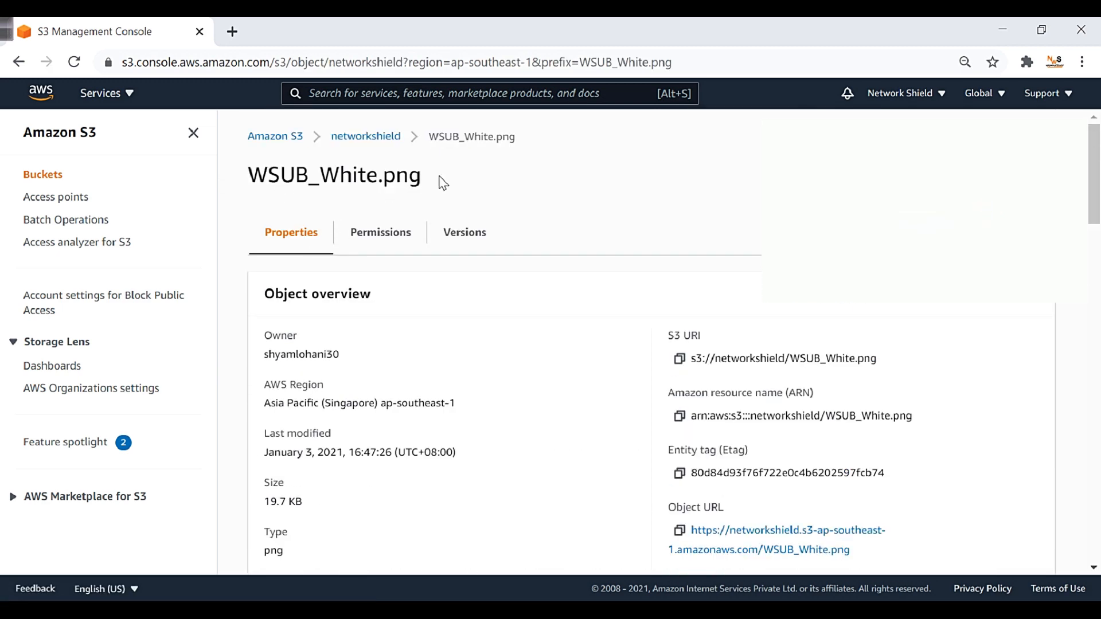
{"action": "left_click_drag", "start_coordinate": [250, 177], "coordinate": [424, 180]}
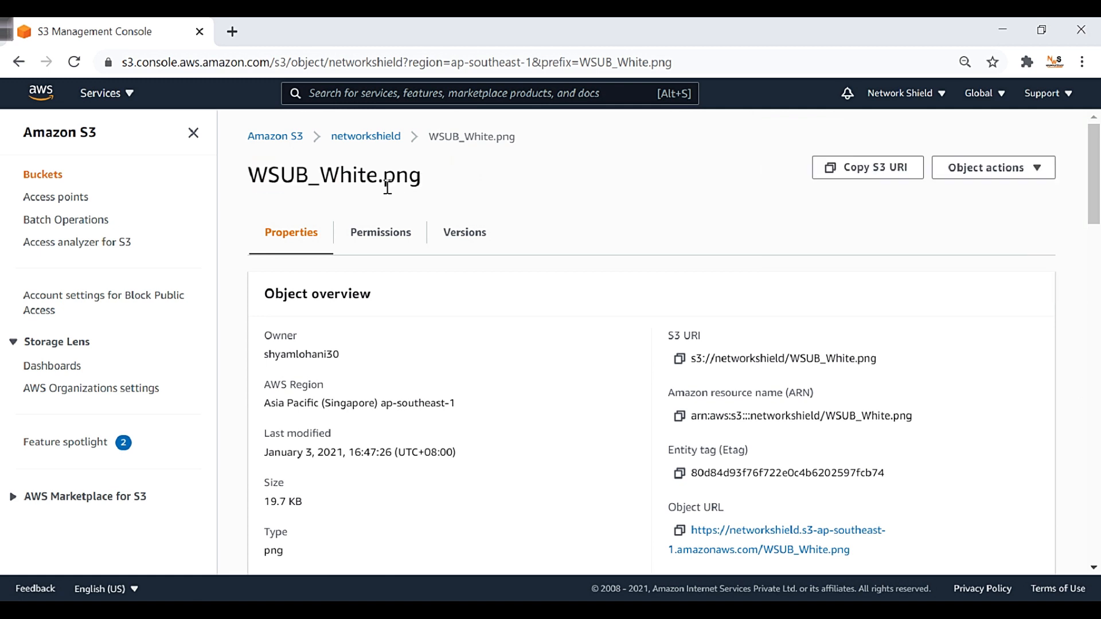
{"action": "double_click", "coordinate": [413, 178]}
{"action": "scroll", "coordinate": [459, 224], "scroll_direction": "down", "scroll_amount": 3}
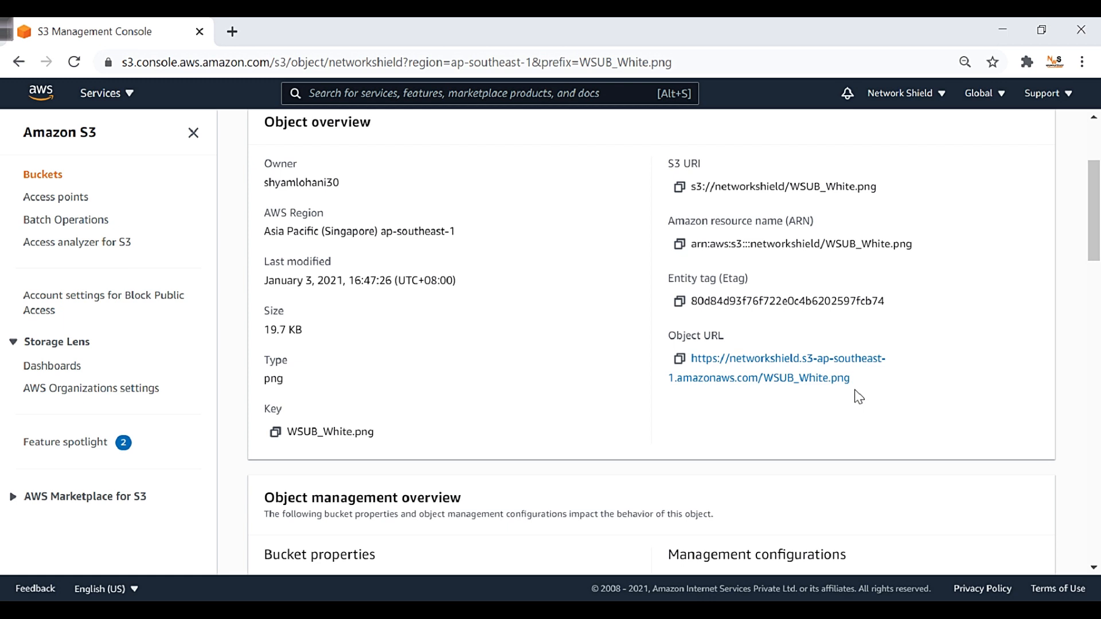
{"action": "scroll", "coordinate": [861, 395], "scroll_direction": "up", "scroll_amount": 3}
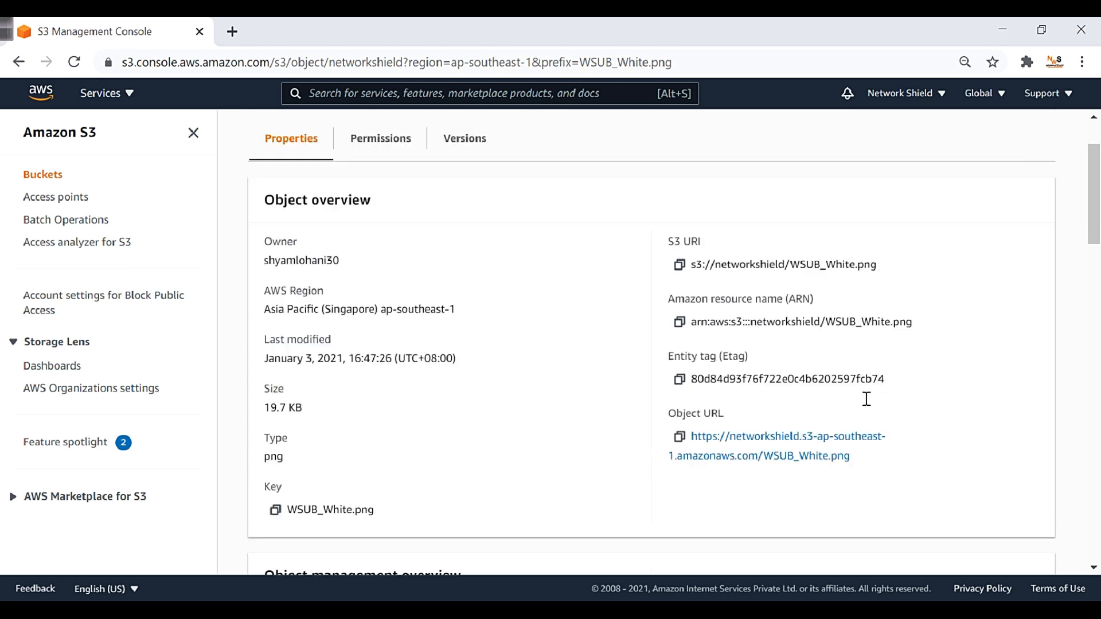
Step: Open the WSUB_White.png object's console page in a second browser tab using its copied address
{"action": "left_click", "coordinate": [241, 62]}
{"action": "key", "text": "ctrl+c"}
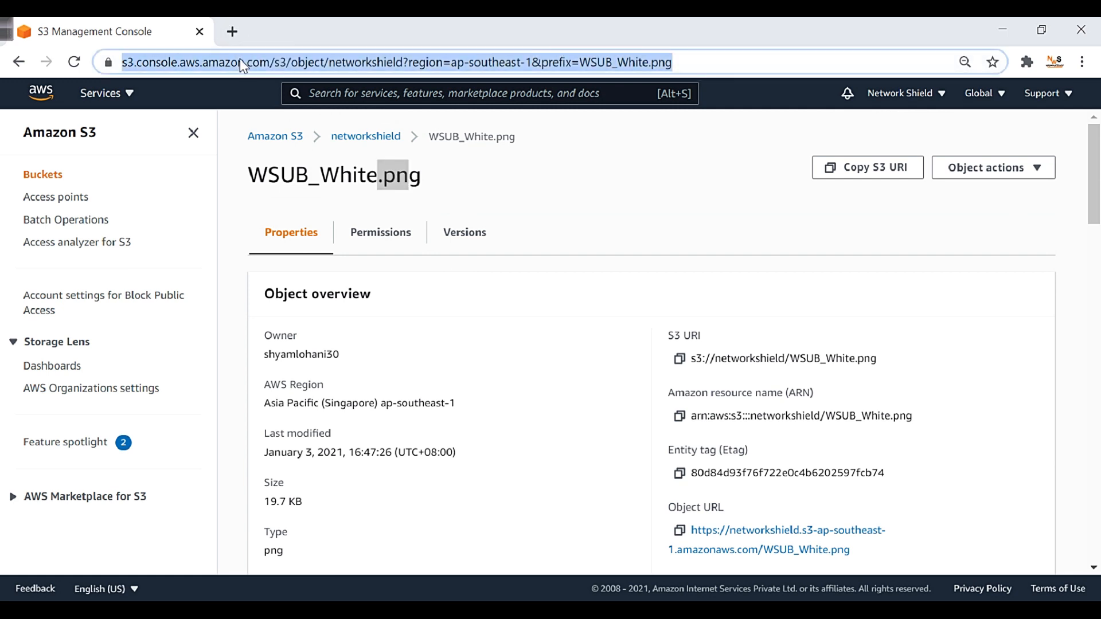
{"action": "left_click", "coordinate": [231, 33]}
{"action": "key", "text": "ctrl+v"}
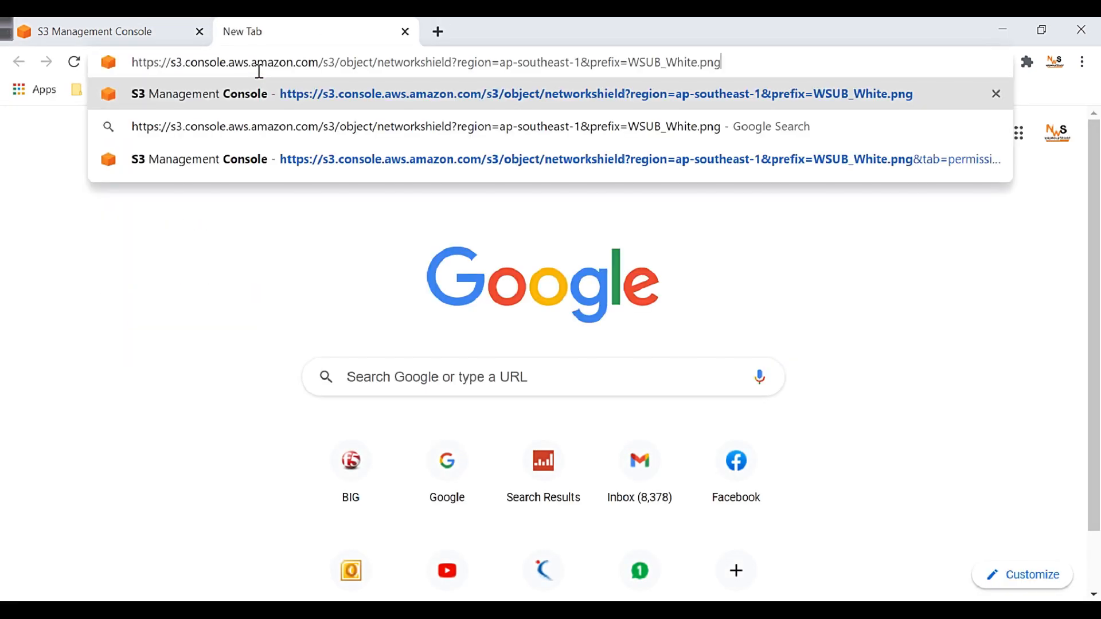
{"action": "key", "text": "Return"}
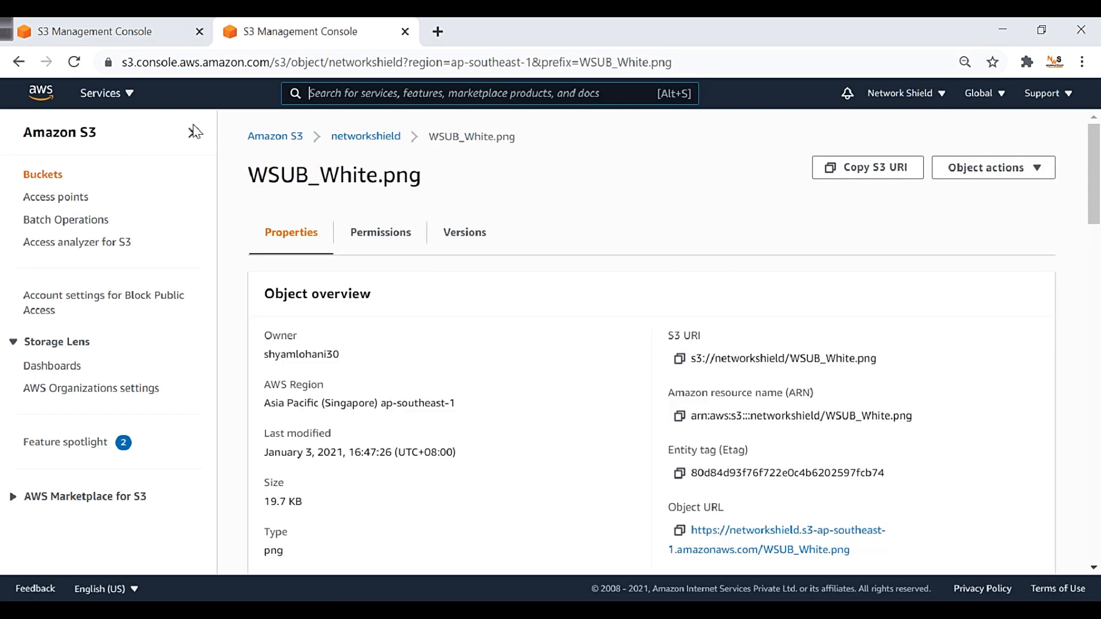
Step: Find the CloudFront service by searching for "cloudfront", open it and start creating a distribution
{"action": "left_click", "coordinate": [118, 103]}
{"action": "left_click", "coordinate": [328, 98]}
{"action": "type", "text": "cloudfront"}
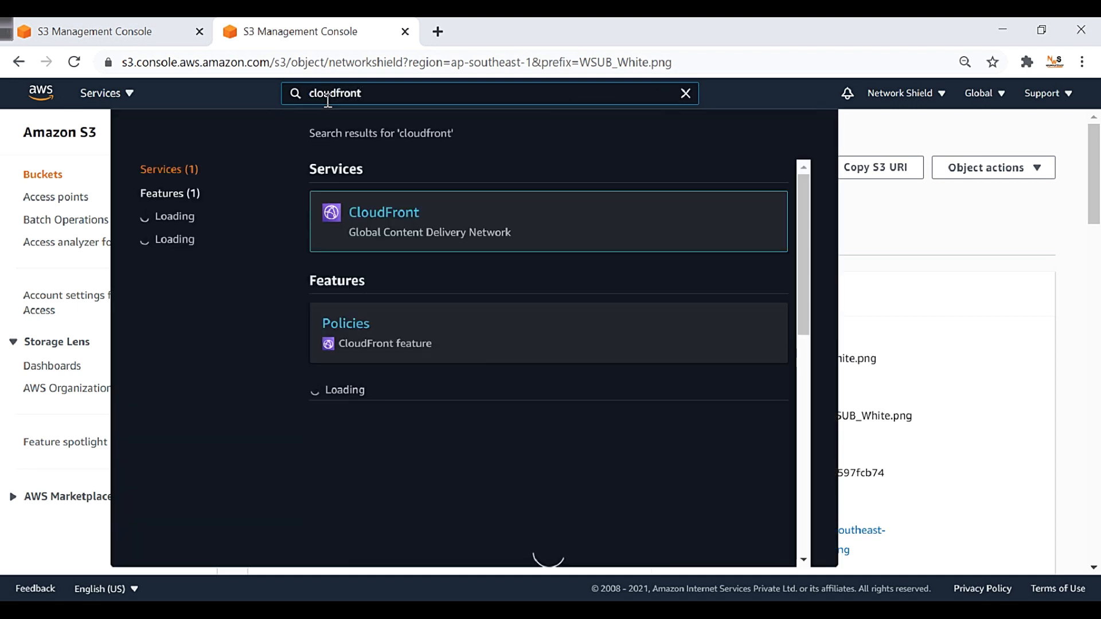
{"action": "left_click", "coordinate": [391, 213]}
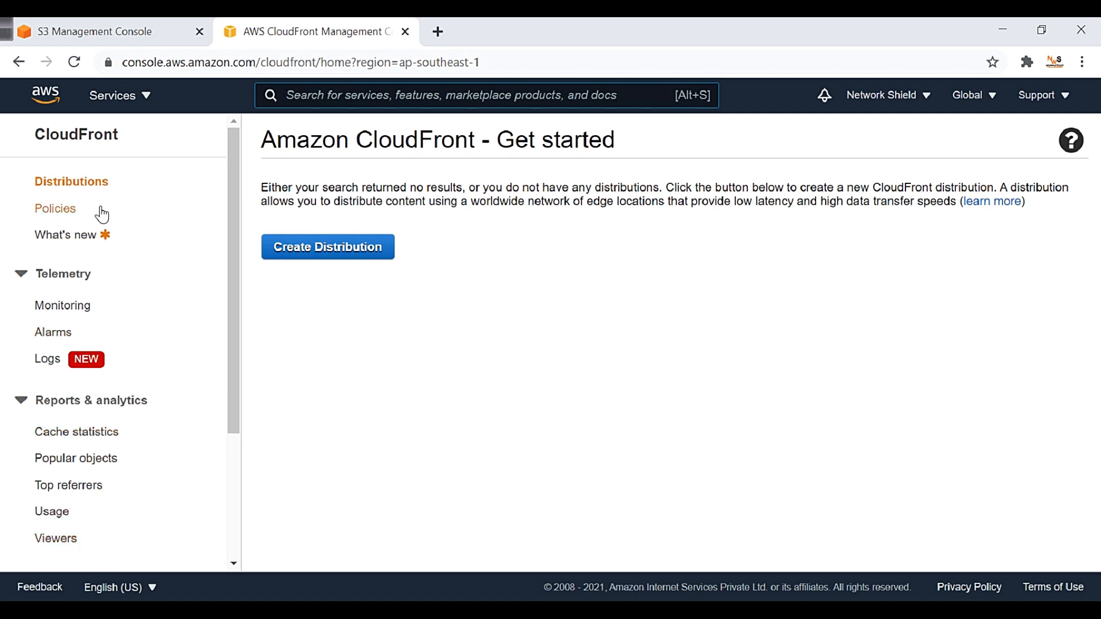
{"action": "left_click", "coordinate": [344, 253]}
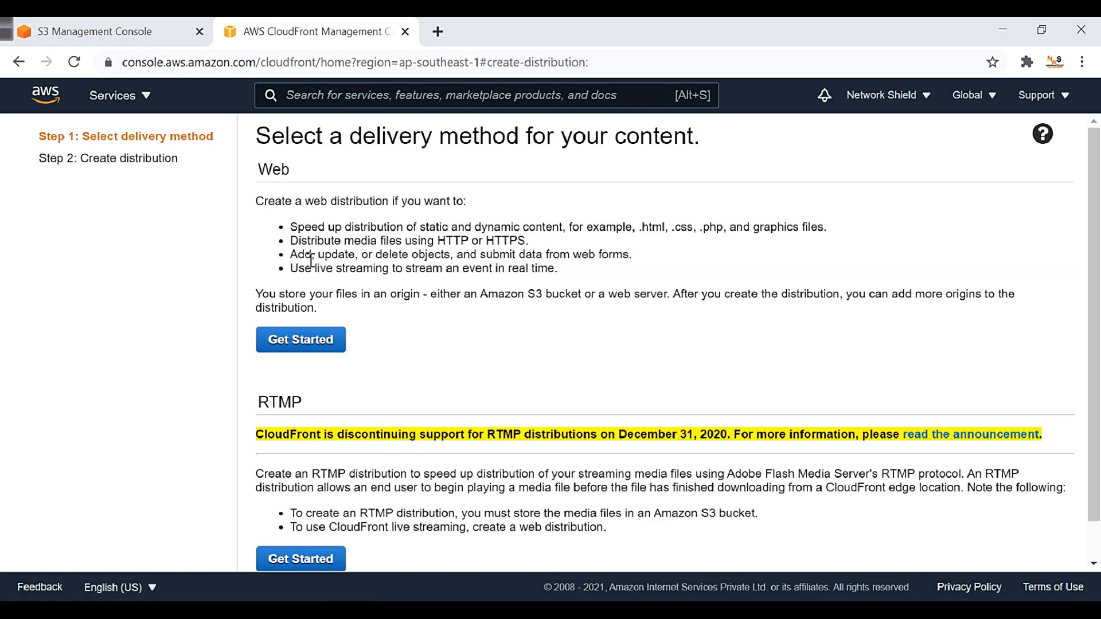
Step: Review the Web and RTMP delivery method descriptions for the new distribution
{"action": "scroll", "coordinate": [425, 310], "scroll_direction": "down", "scroll_amount": 1}
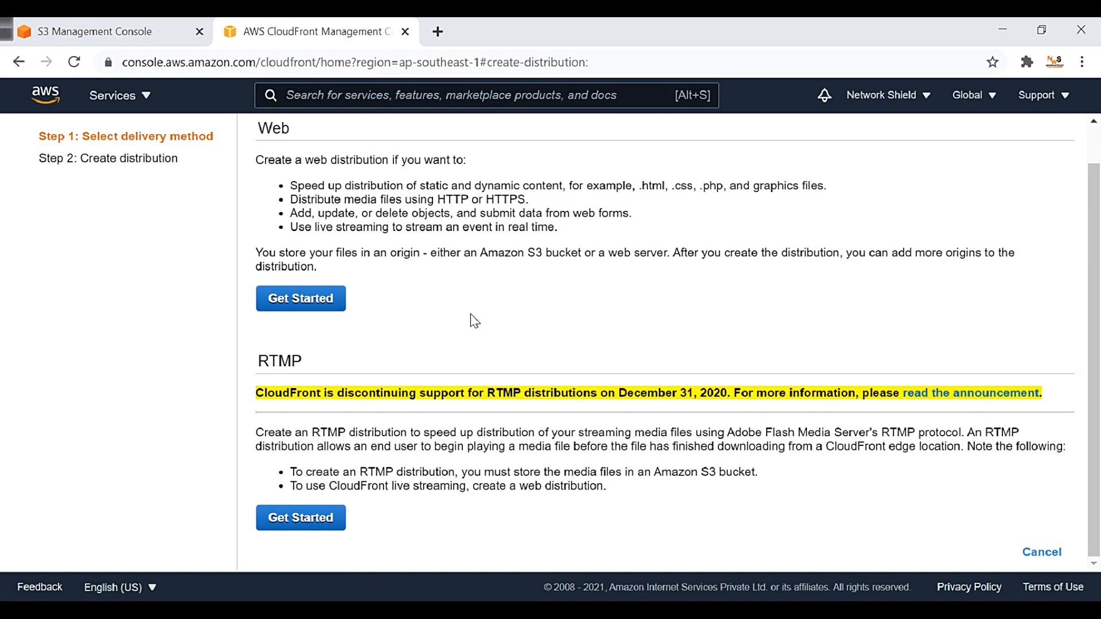
{"action": "scroll", "coordinate": [485, 319], "scroll_direction": "up", "scroll_amount": 1}
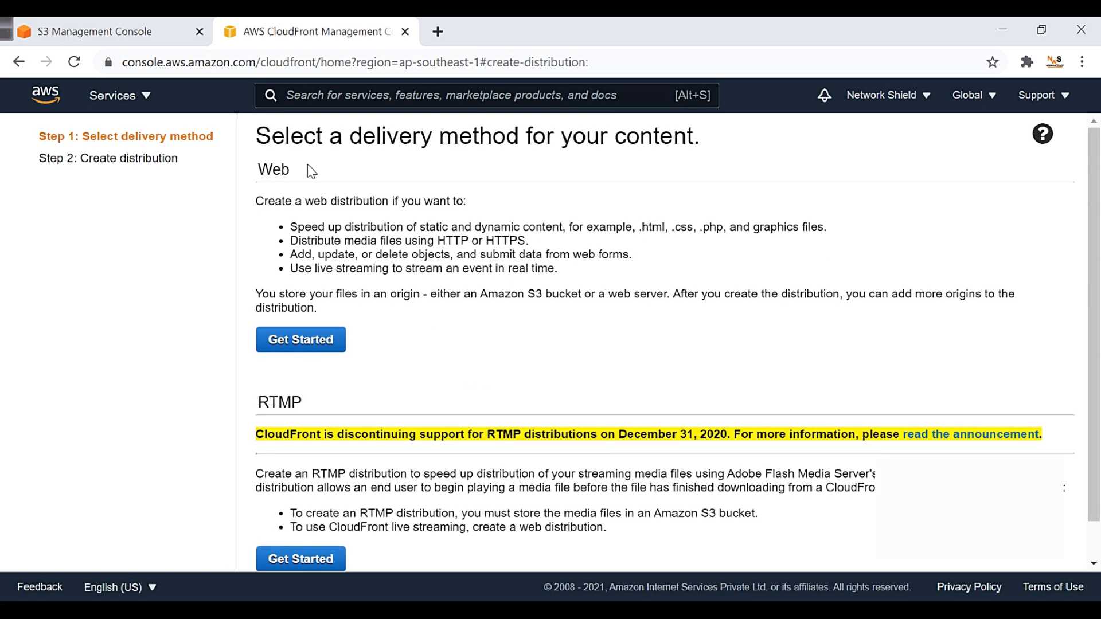
{"action": "triple_click", "coordinate": [290, 170]}
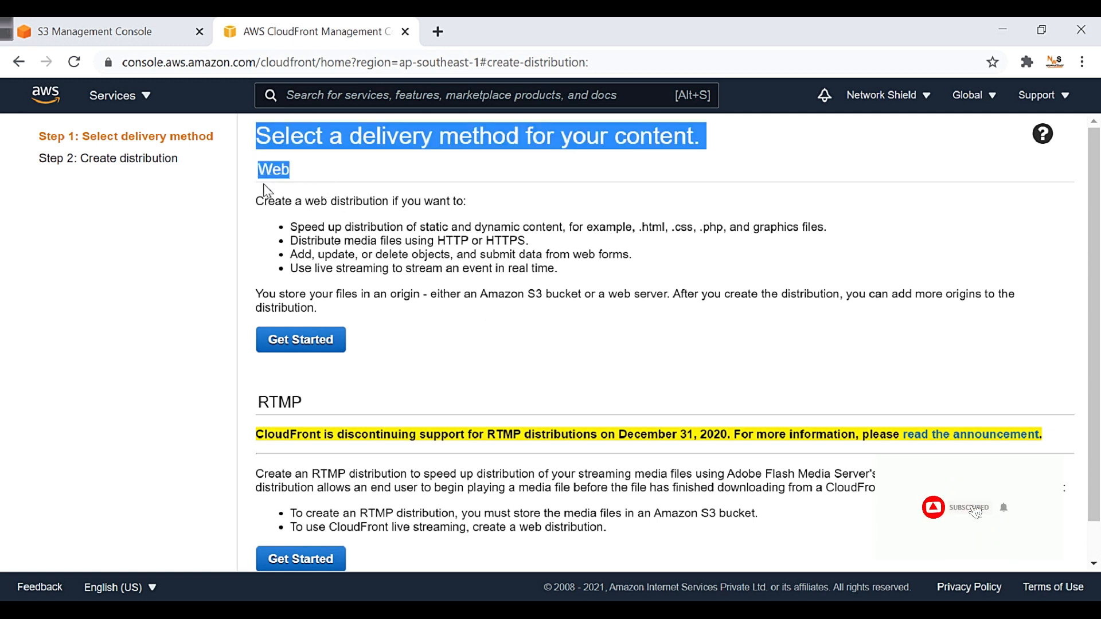
{"action": "left_click", "coordinate": [299, 178]}
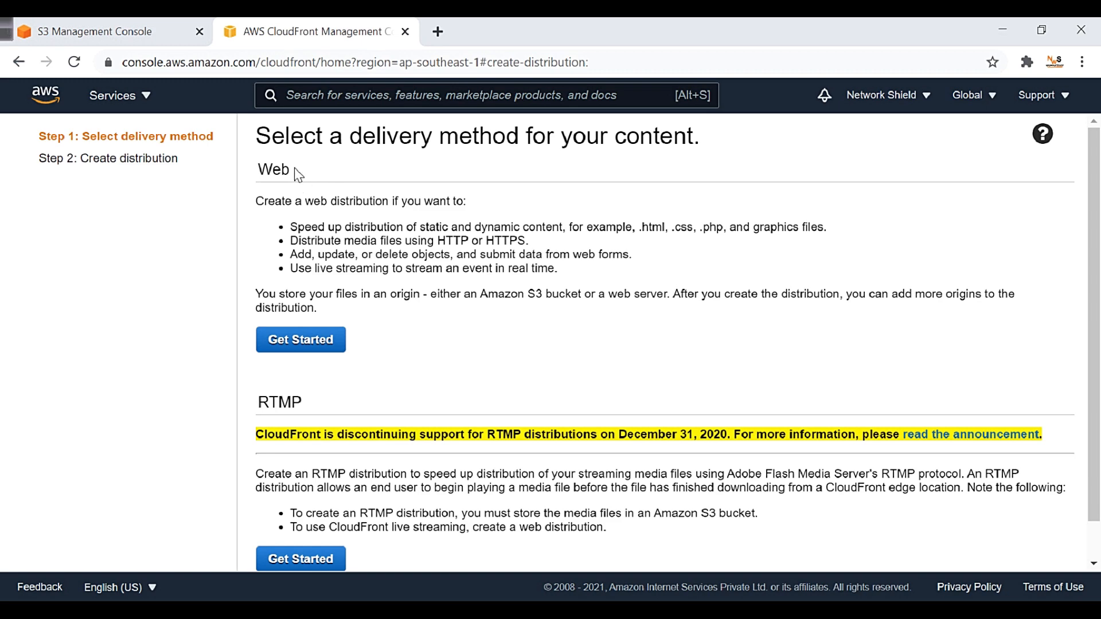
{"action": "double_click", "coordinate": [273, 172]}
{"action": "scroll", "coordinate": [351, 243], "scroll_direction": "down", "scroll_amount": 1}
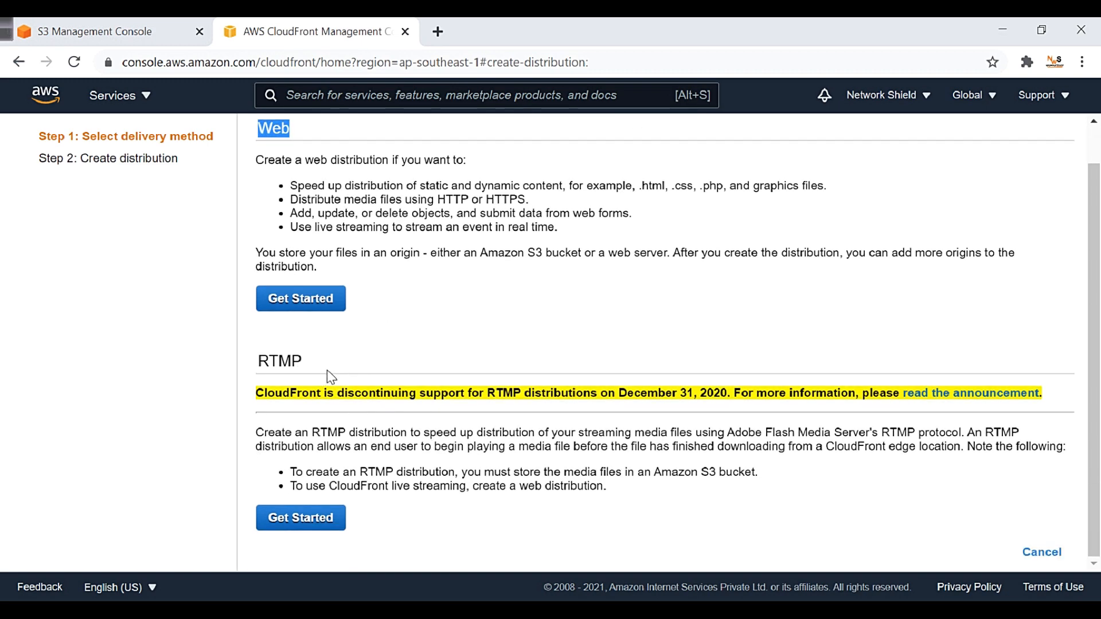
{"action": "scroll", "coordinate": [427, 435], "scroll_direction": "up", "scroll_amount": 1}
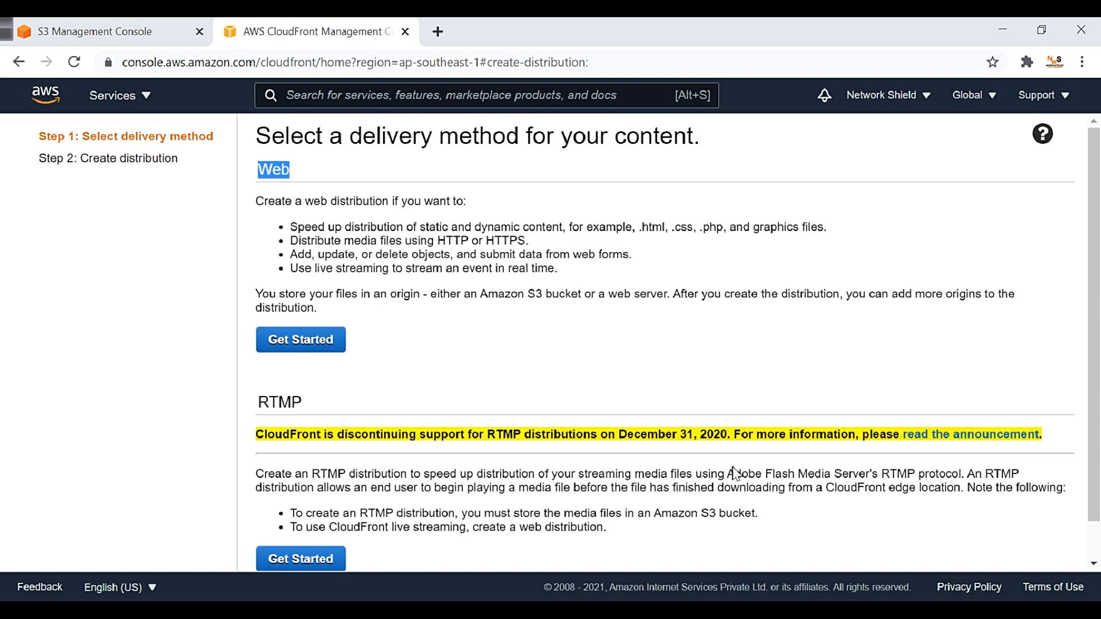
Step: Check today's date in the system calendar and compare it with the RTMP discontinuation notice
{"action": "key", "text": "super+alt+d"}
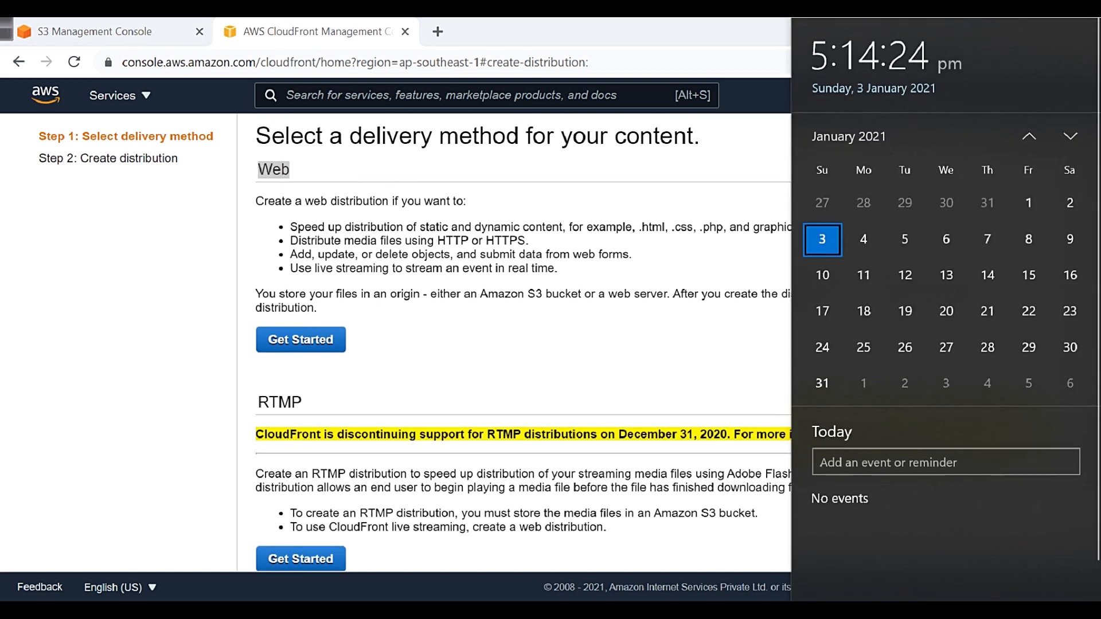
{"action": "left_click", "coordinate": [446, 369]}
{"action": "scroll", "coordinate": [452, 374], "scroll_direction": "down", "scroll_amount": 1}
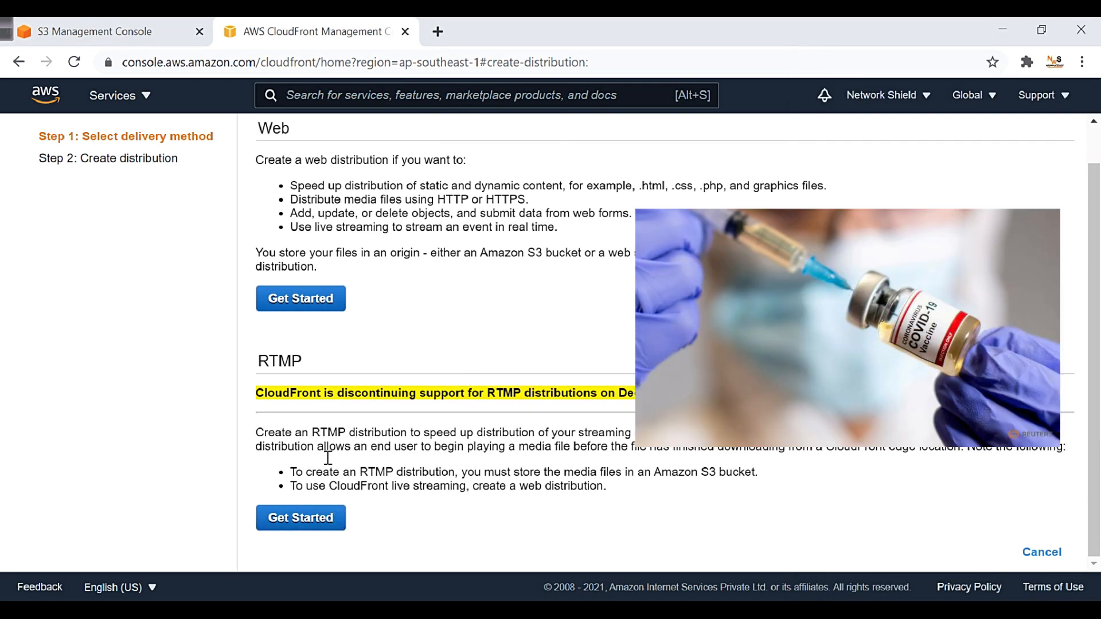
{"action": "double_click", "coordinate": [308, 365]}
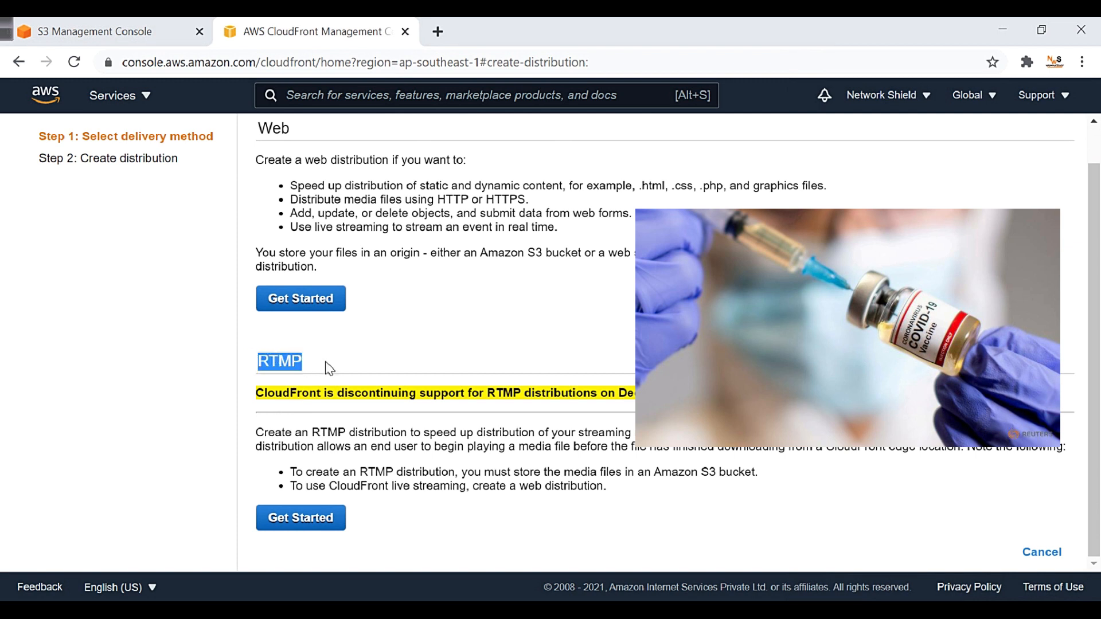
{"action": "left_click_drag", "start_coordinate": [734, 398], "coordinate": [621, 401]}
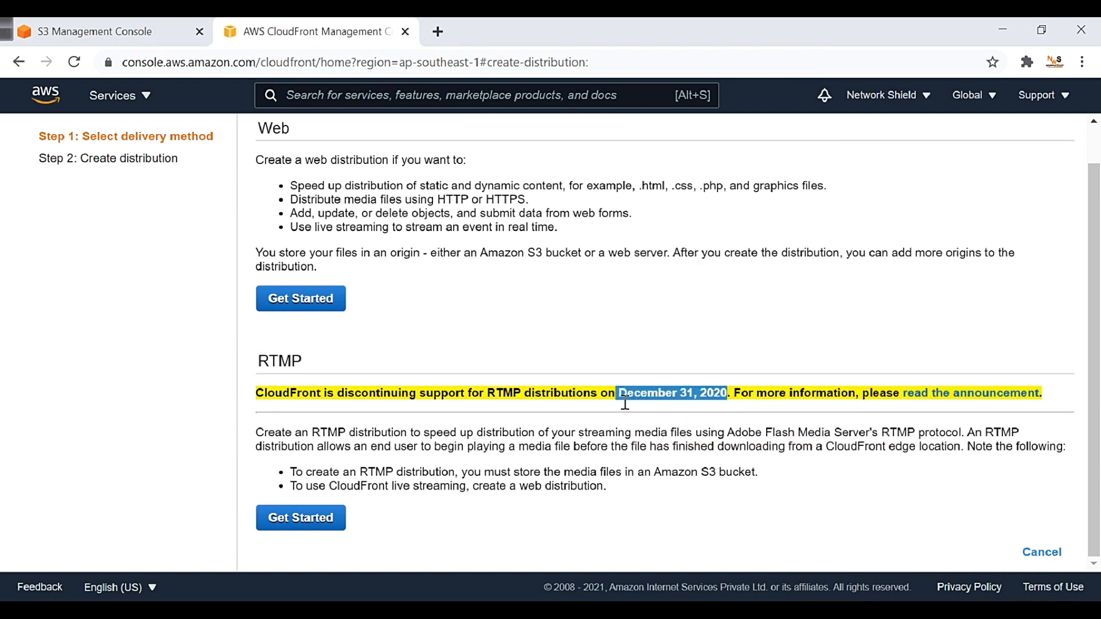
{"action": "left_click", "coordinate": [519, 312]}
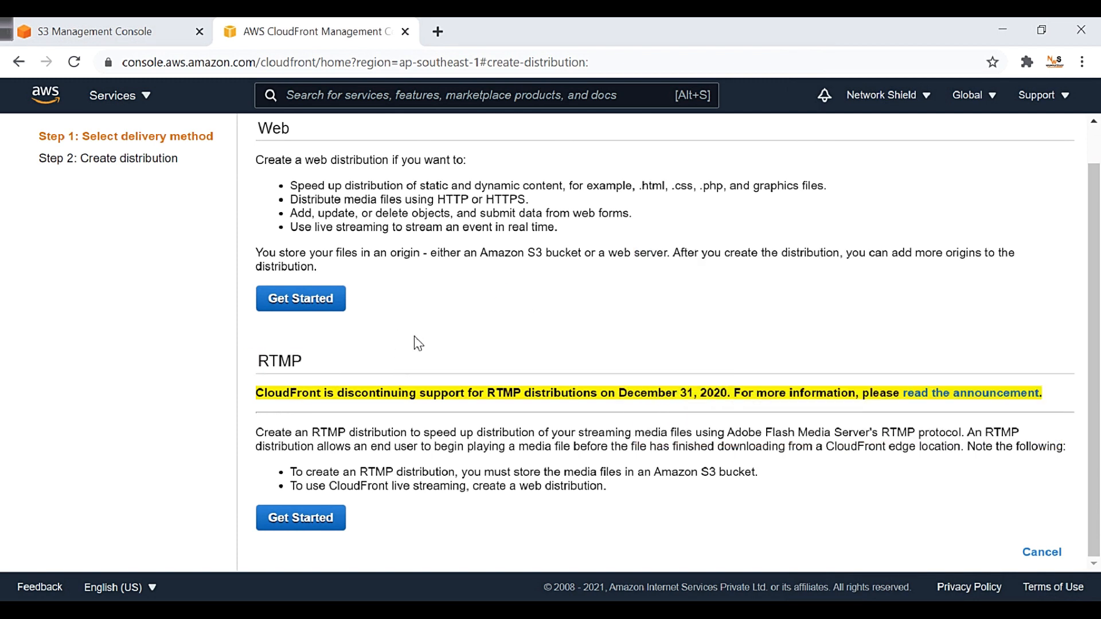
{"action": "scroll", "coordinate": [464, 372], "scroll_direction": "up", "scroll_amount": 1}
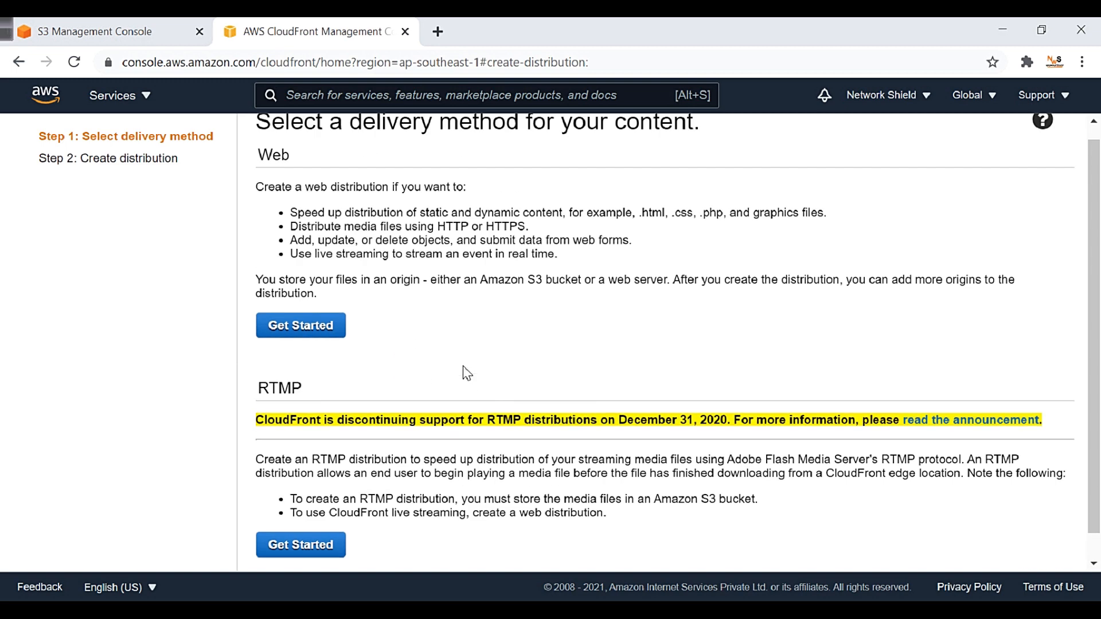
Step: Look at the RTMP distribution settings form and return to the CloudFront start page
{"action": "scroll", "coordinate": [381, 499], "scroll_direction": "down", "scroll_amount": 1}
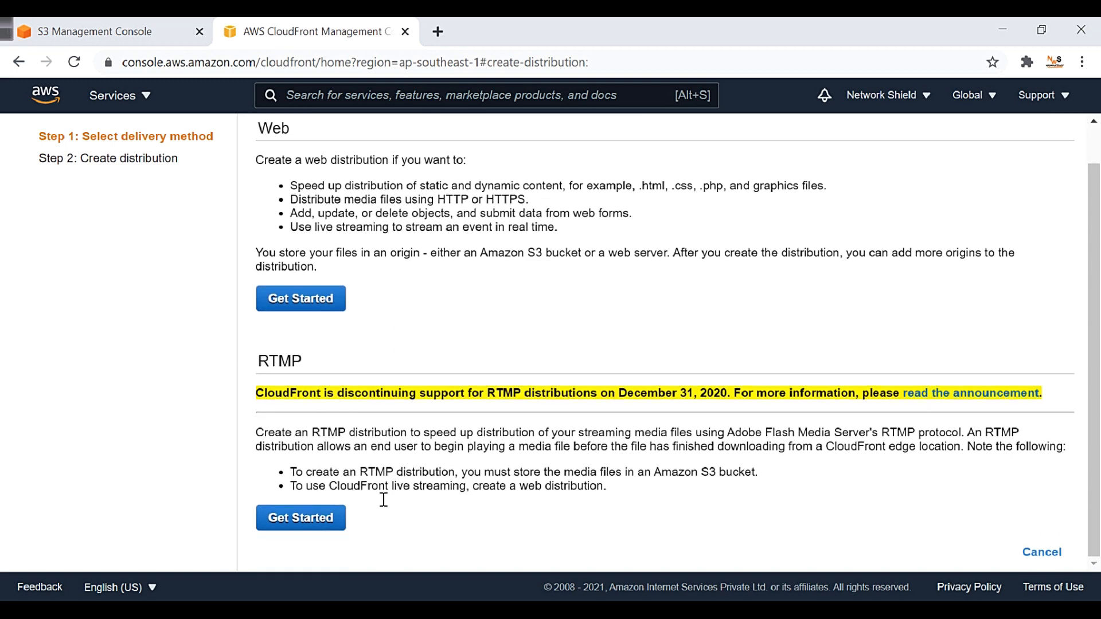
{"action": "left_click", "coordinate": [314, 521]}
{"action": "scroll", "coordinate": [465, 363], "scroll_direction": "up", "scroll_amount": 1}
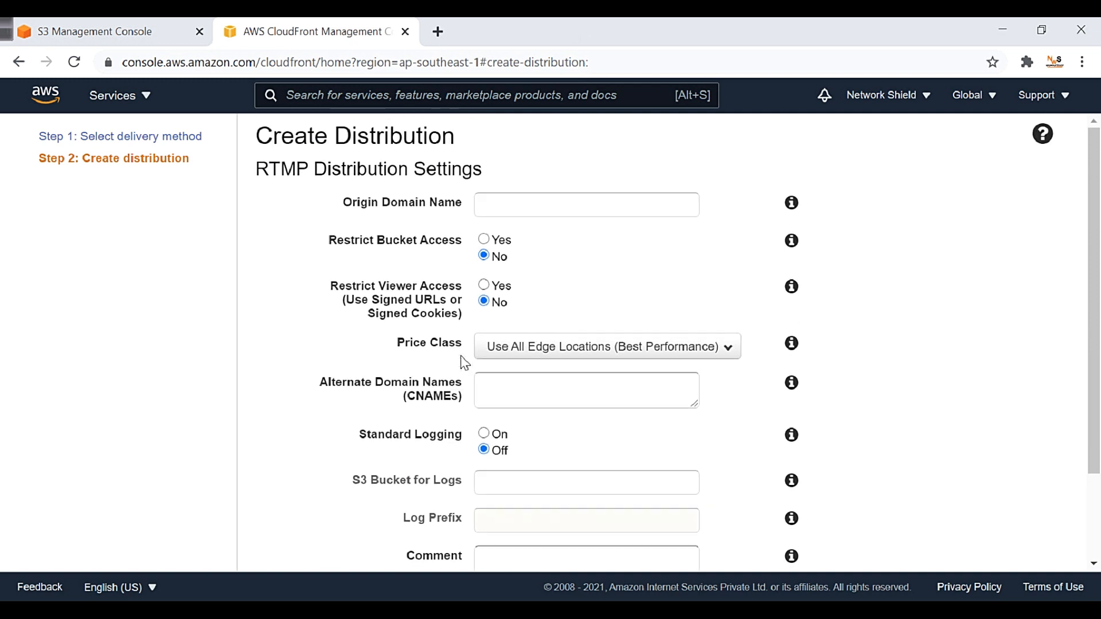
{"action": "left_click", "coordinate": [19, 62]}
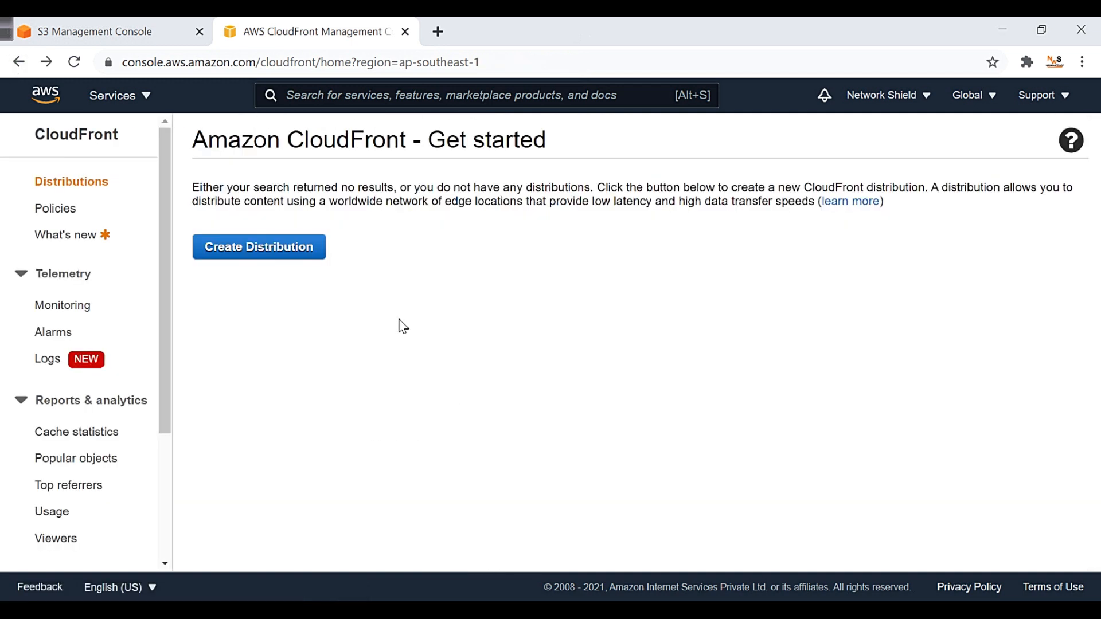
Step: Start creating a new distribution with the Web delivery method
{"action": "left_click", "coordinate": [284, 247]}
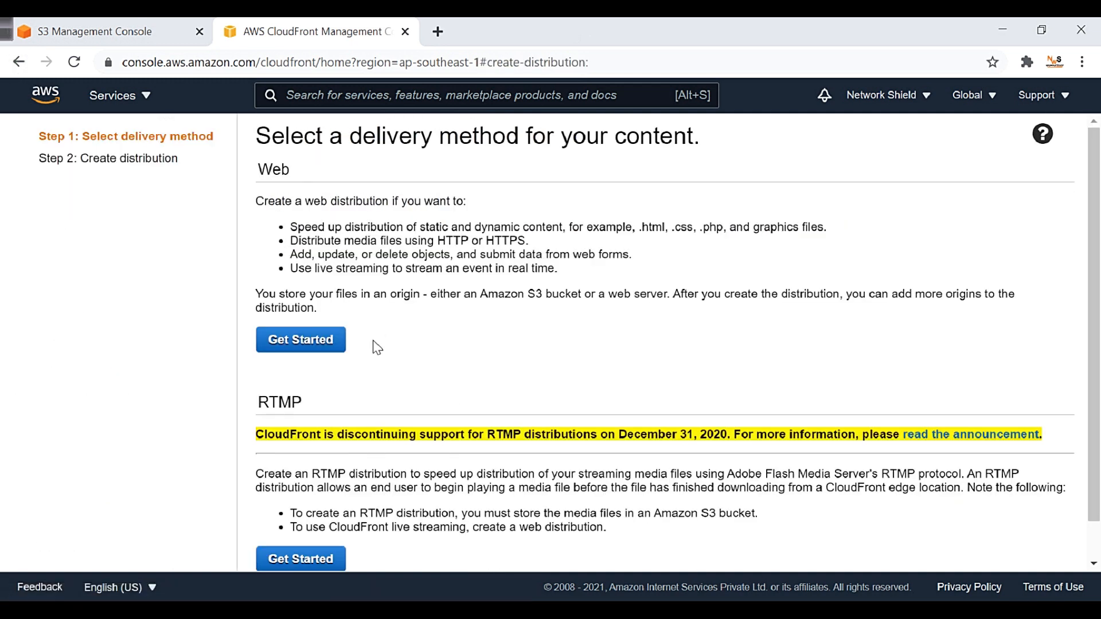
{"action": "left_click_drag", "start_coordinate": [261, 179], "coordinate": [296, 175]}
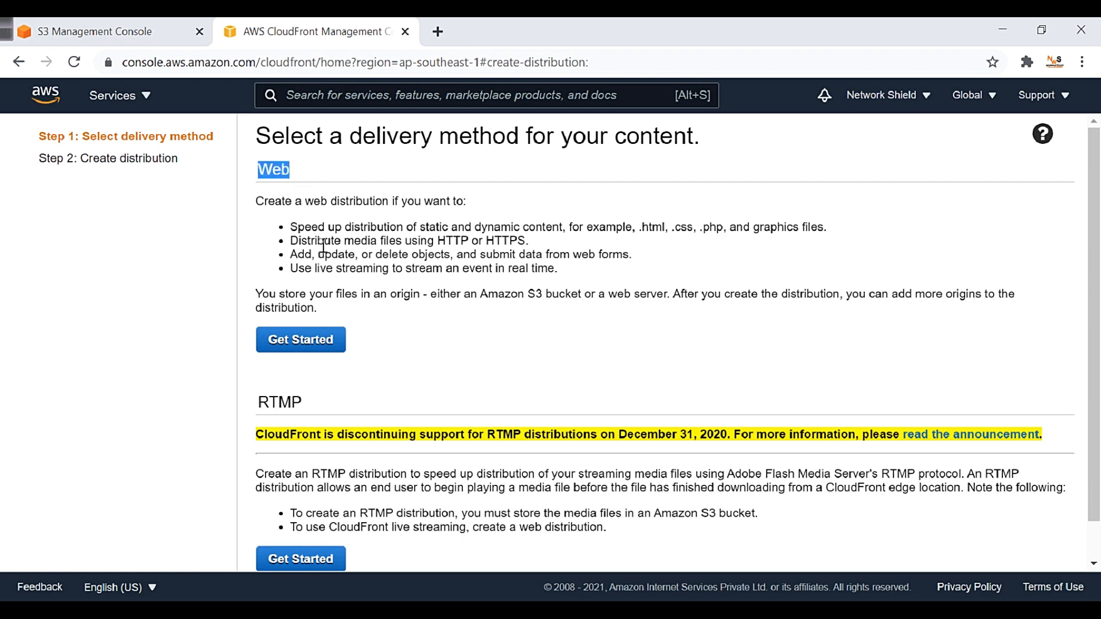
{"action": "left_click_drag", "start_coordinate": [296, 180], "coordinate": [257, 131]}
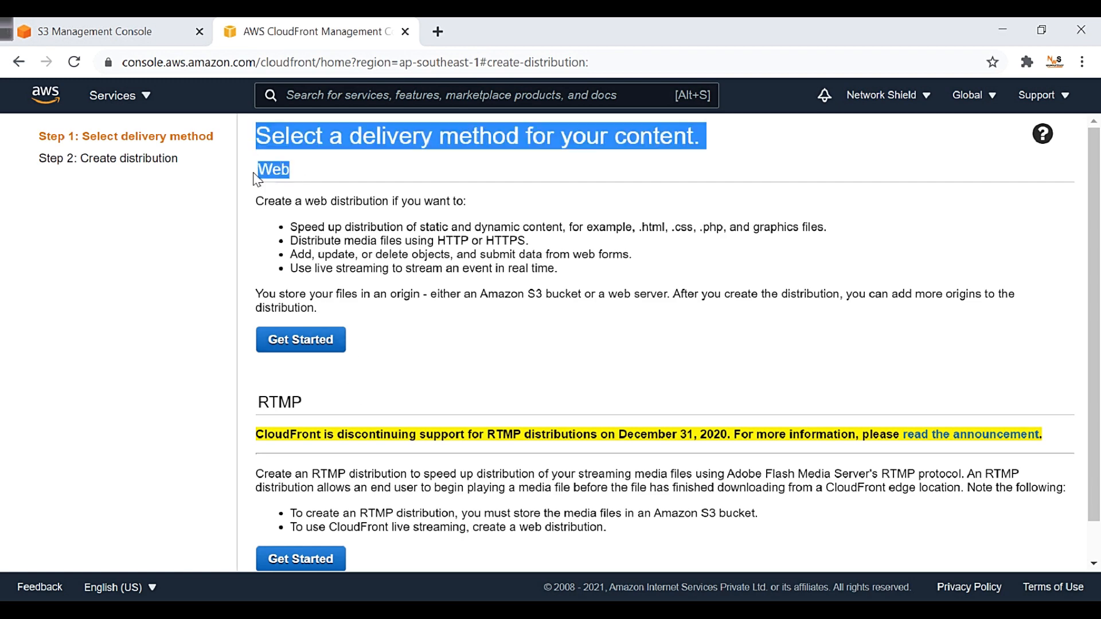
{"action": "left_click", "coordinate": [319, 349]}
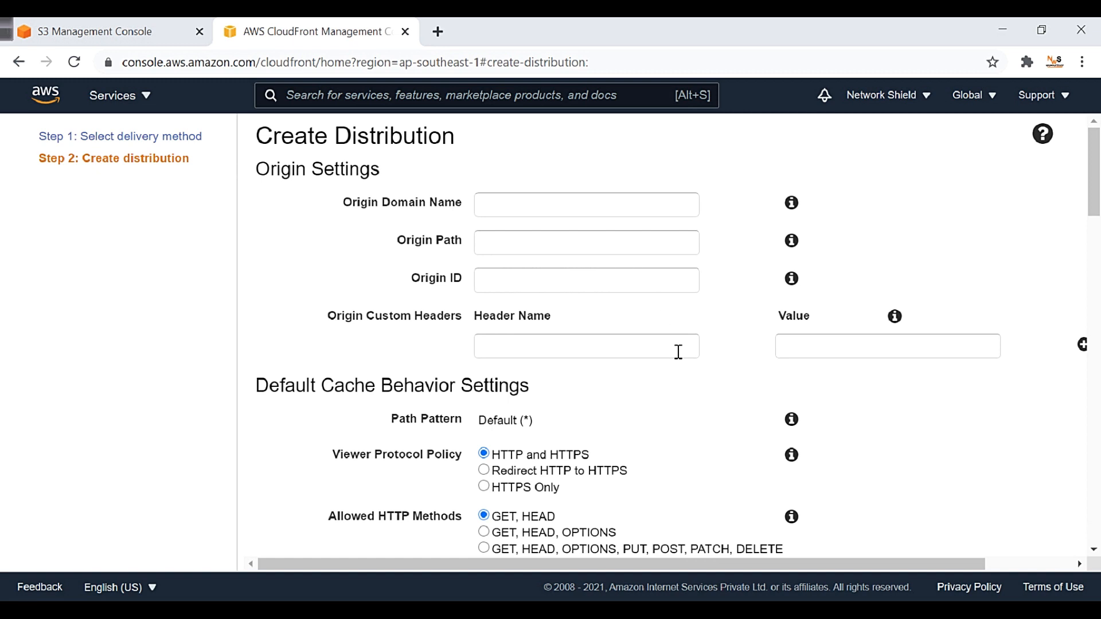
Step: Set the Origin Domain Name to networkshield.s3.amazonaws.com after checking the bucket name in the S3 bucket list
{"action": "left_click", "coordinate": [513, 207]}
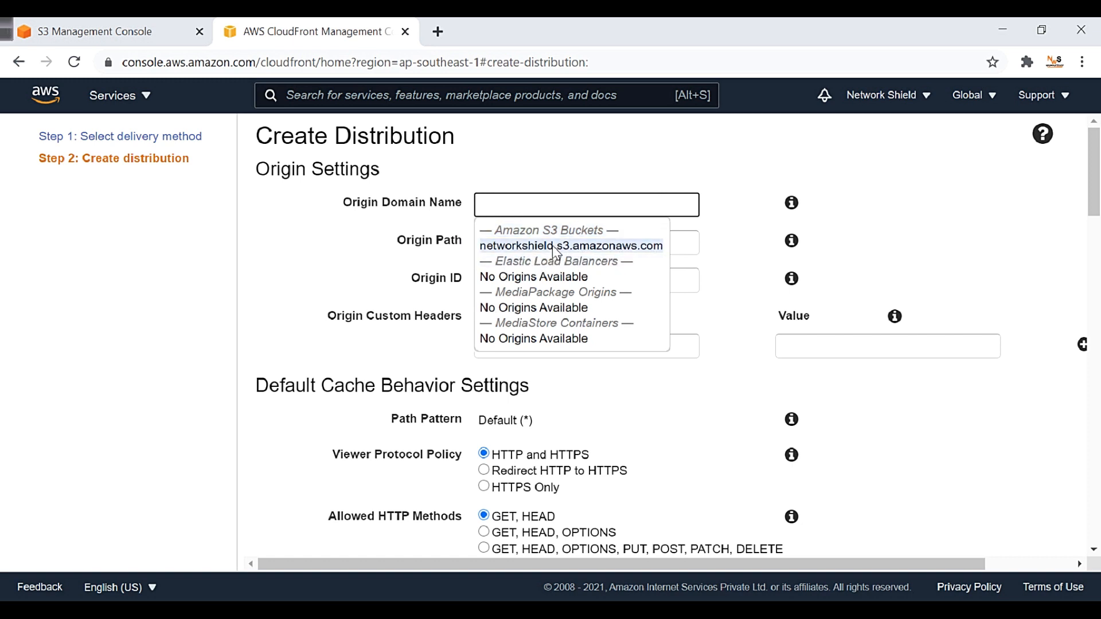
{"action": "left_click", "coordinate": [172, 34]}
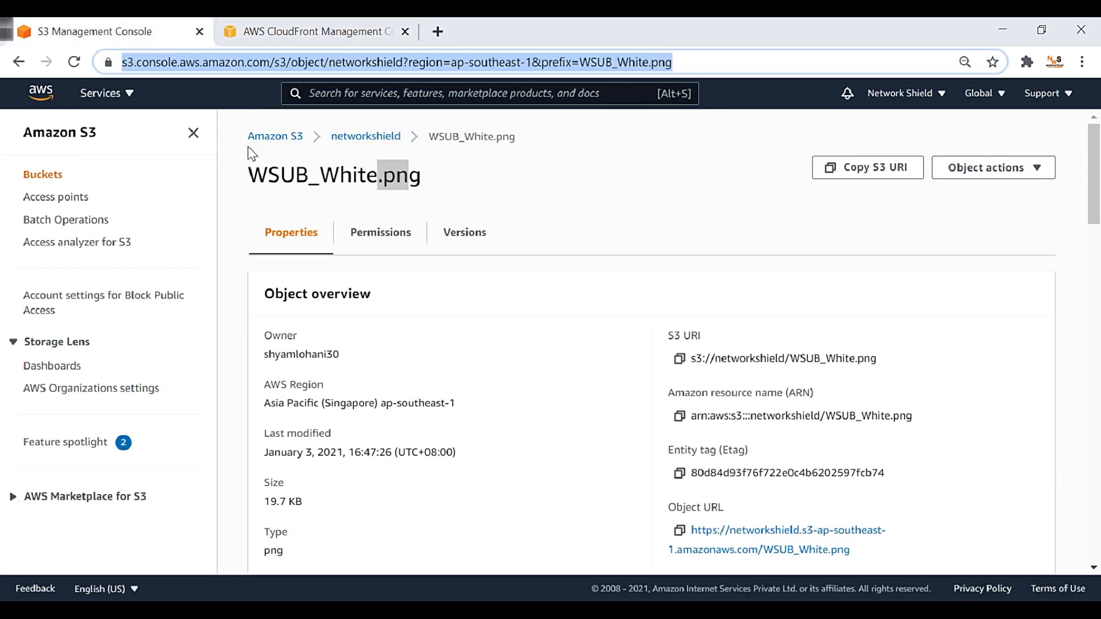
{"action": "left_click", "coordinate": [276, 139]}
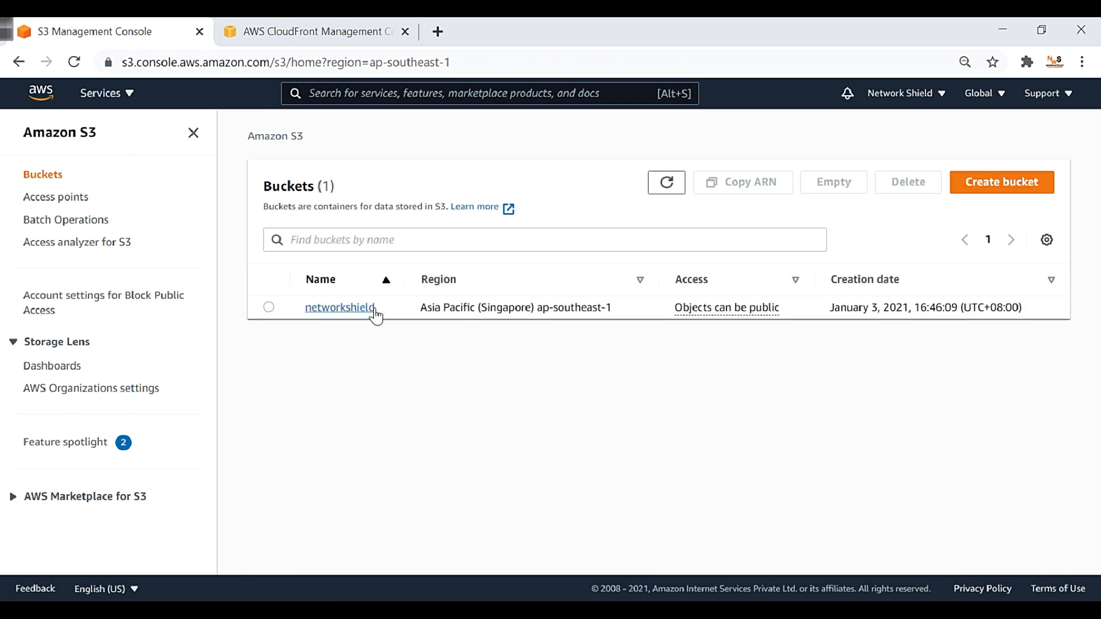
{"action": "left_click", "coordinate": [310, 32]}
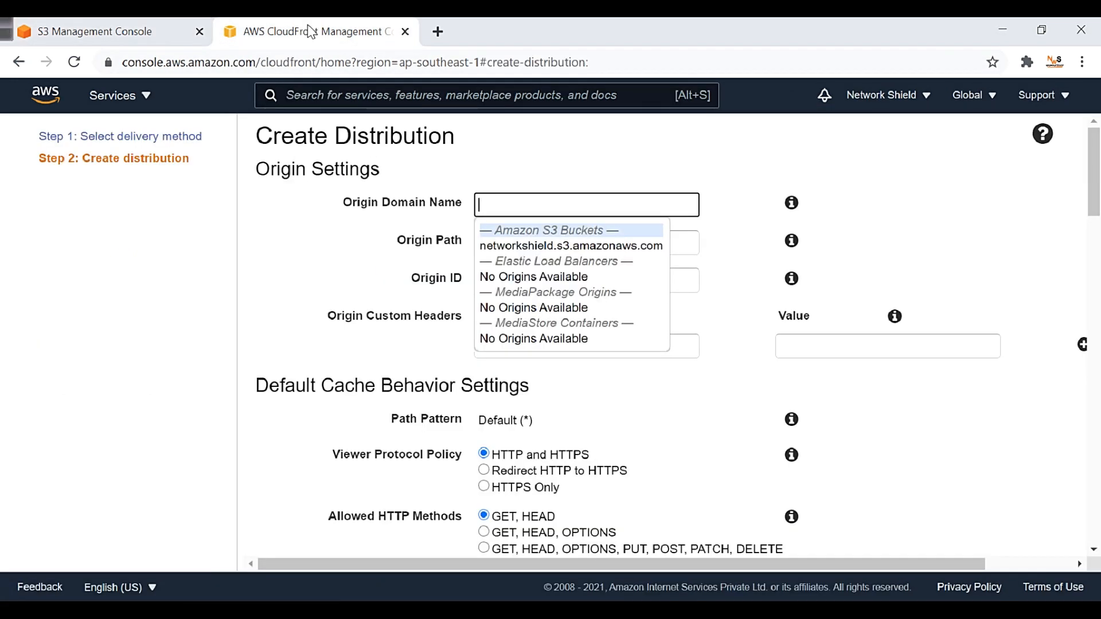
{"action": "left_click", "coordinate": [542, 247]}
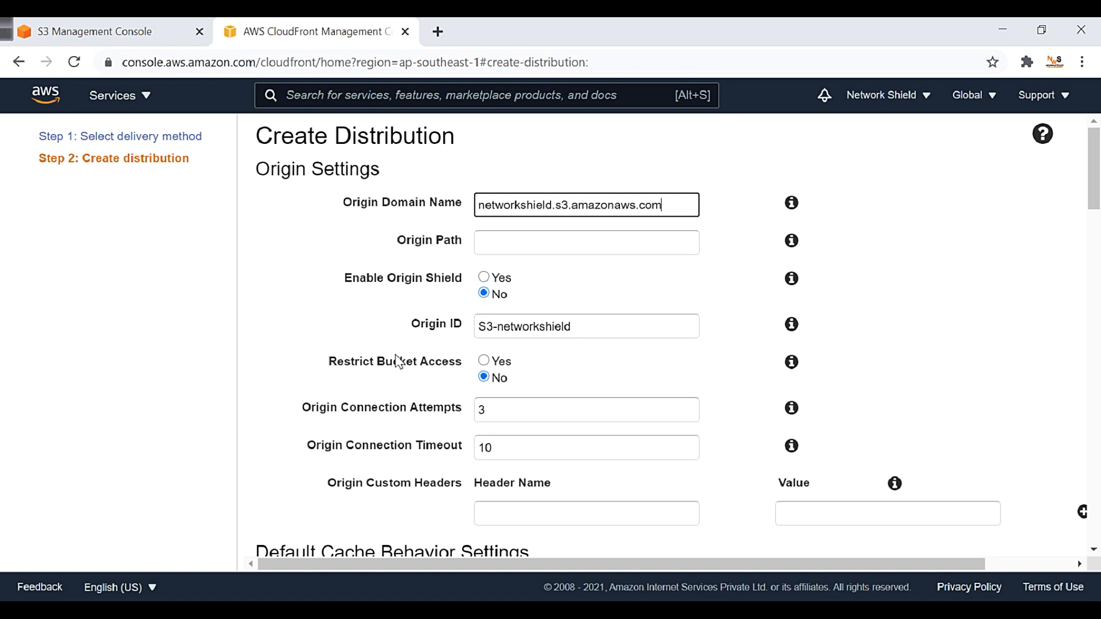
Step: Check which objects the networkshield bucket holds in S3 and return to the distribution form
{"action": "left_click", "coordinate": [138, 43]}
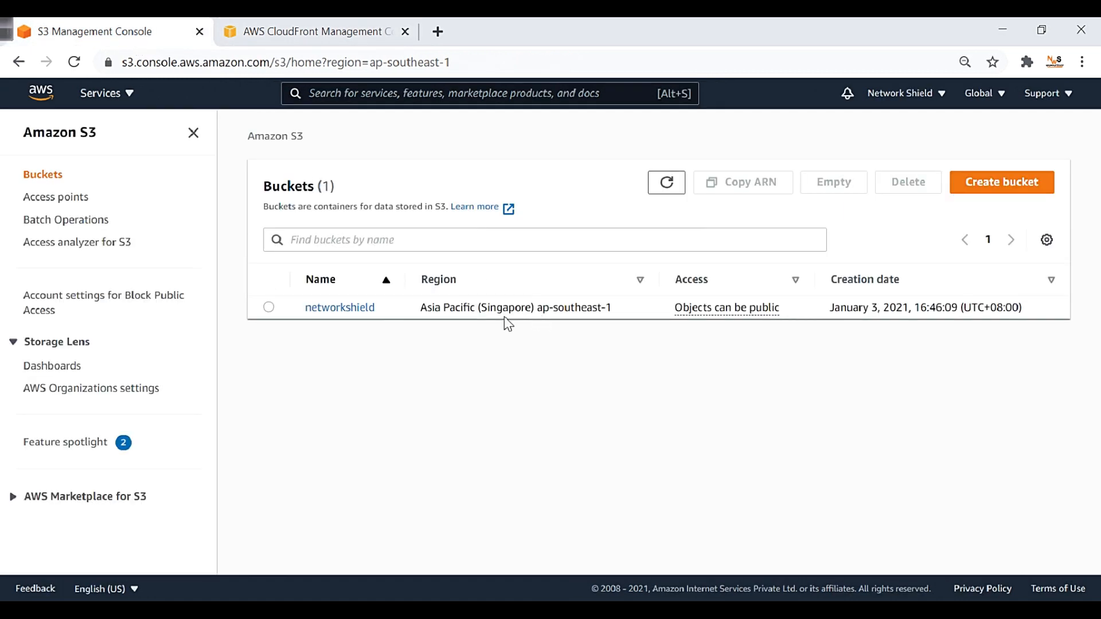
{"action": "left_click", "coordinate": [346, 310]}
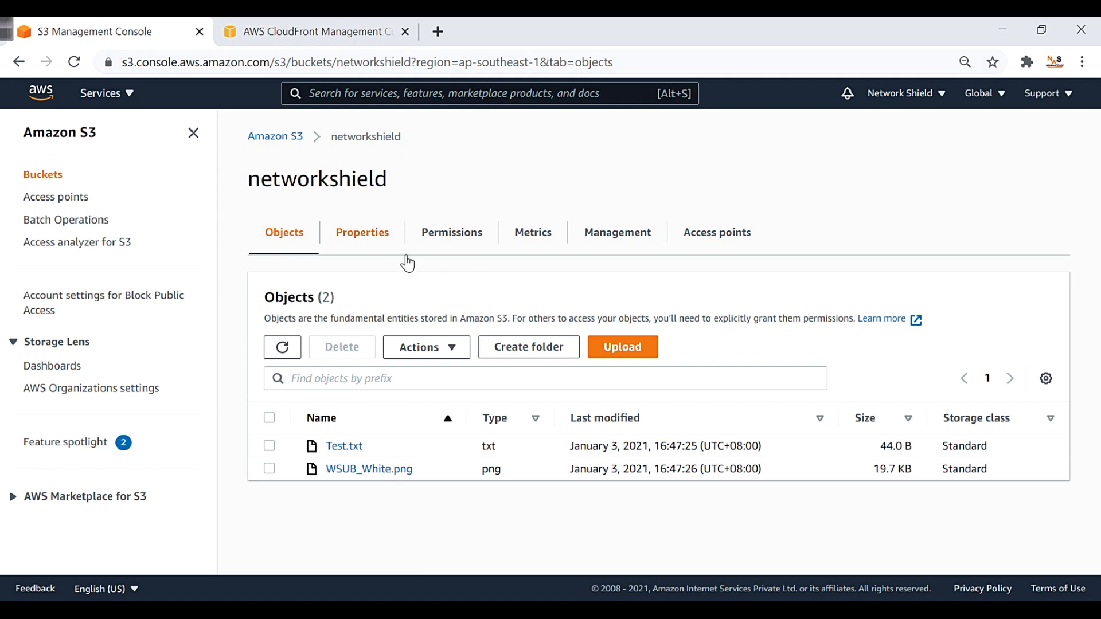
{"action": "left_click", "coordinate": [313, 48]}
{"action": "left_click", "coordinate": [629, 268]}
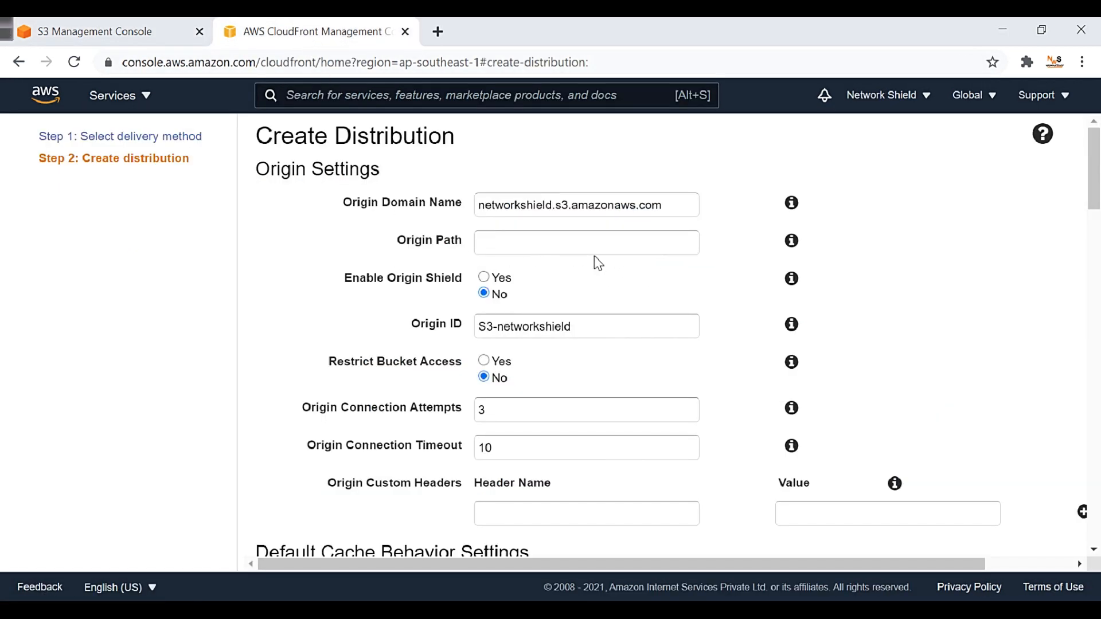
Step: Try "xys" as the Origin ID of the distribution
{"action": "scroll", "coordinate": [594, 256], "scroll_direction": "down", "scroll_amount": 1}
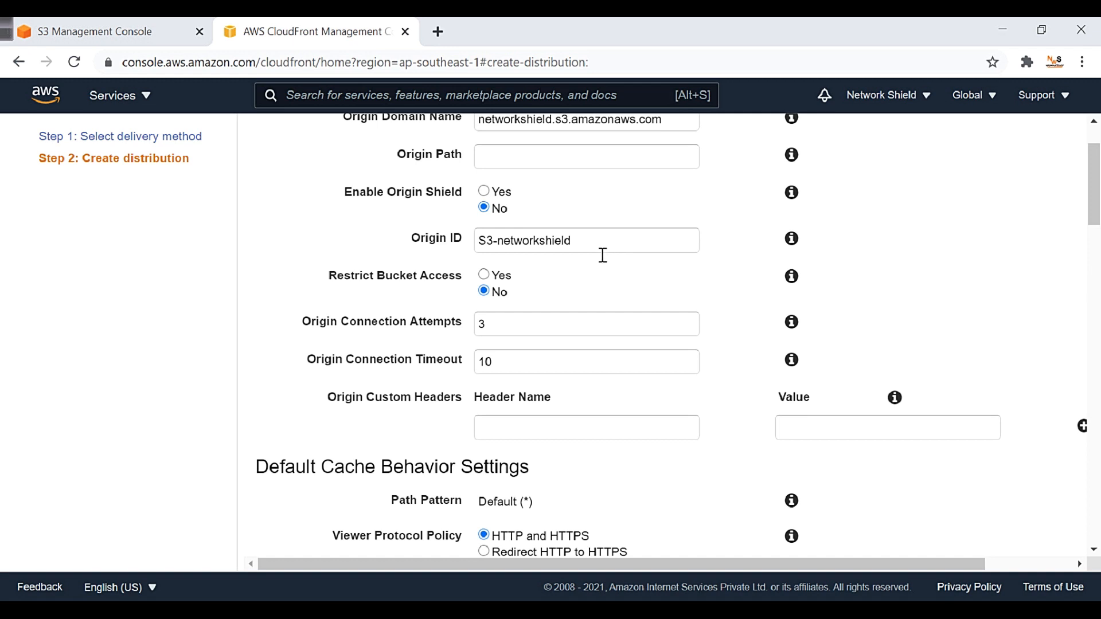
{"action": "left_click_drag", "start_coordinate": [600, 251], "coordinate": [492, 260]}
{"action": "left_click", "coordinate": [588, 280]}
{"action": "scroll", "coordinate": [539, 281], "scroll_direction": "up", "scroll_amount": 2}
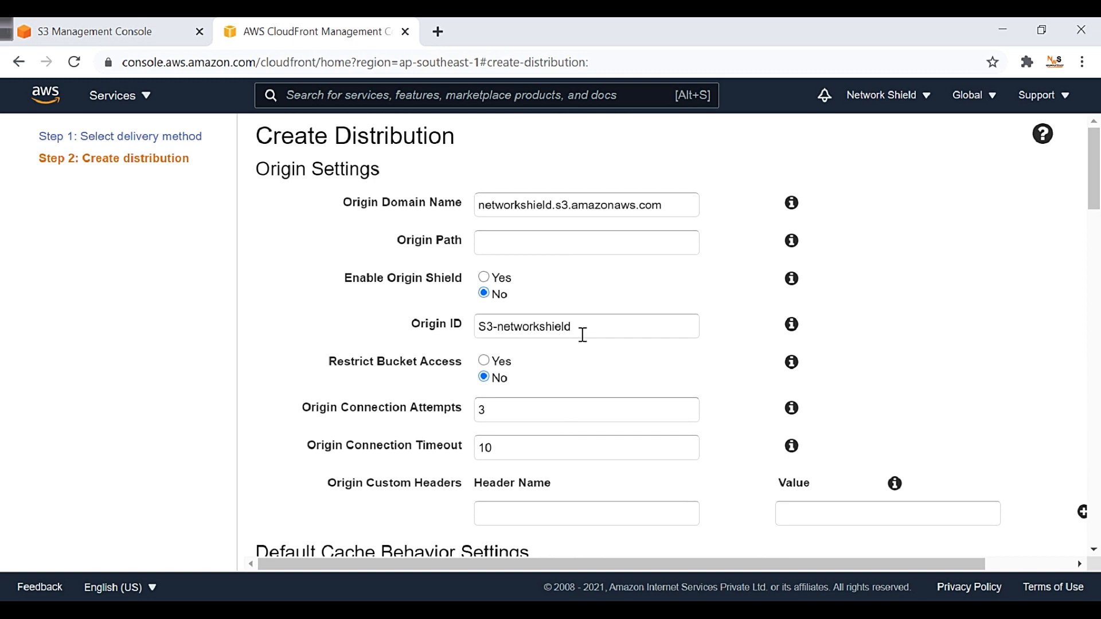
{"action": "left_click_drag", "start_coordinate": [583, 336], "coordinate": [455, 338]}
{"action": "type", "text": "xys"}
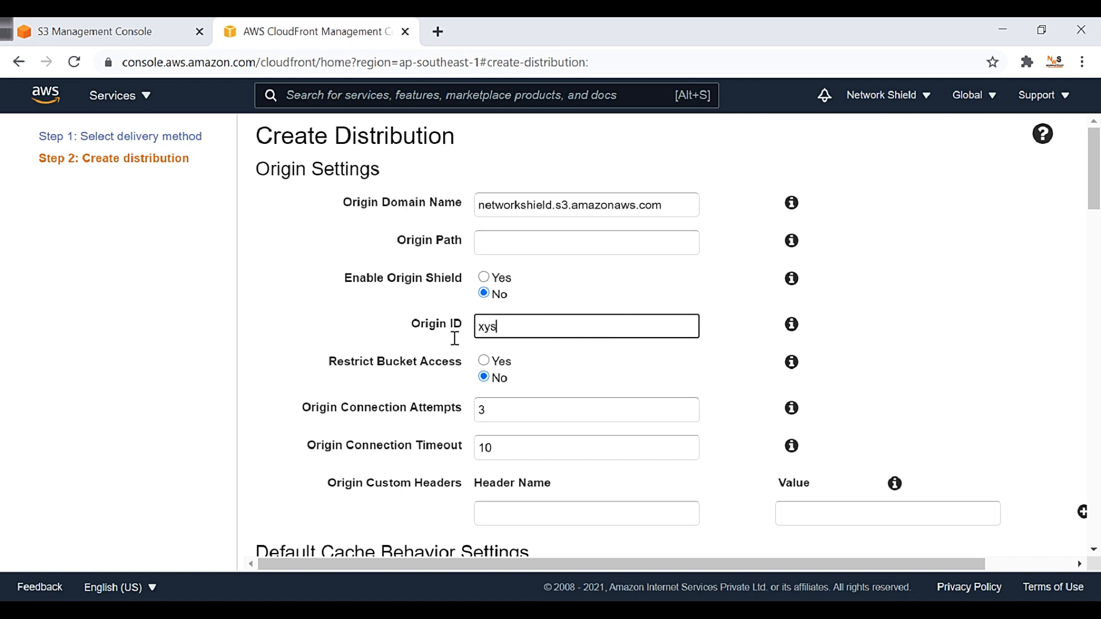
Step: Set the Origin ID to S3-networkshield
{"action": "key", "text": "BackSpace"}
{"action": "key", "text": "BackSpace"}
{"action": "key", "text": "BackSpace"}
{"action": "type", "text": "ns"}
{"action": "key", "text": "BackSpace"}
{"action": "key", "text": "BackSpace"}
{"action": "type", "text": "S"}
{"action": "key", "text": "BackSpace"}
{"action": "type", "text": "s3-"}
{"action": "key", "text": "BackSpace"}
{"action": "key", "text": "BackSpace"}
{"action": "type", "text": "S3-networkshield"}
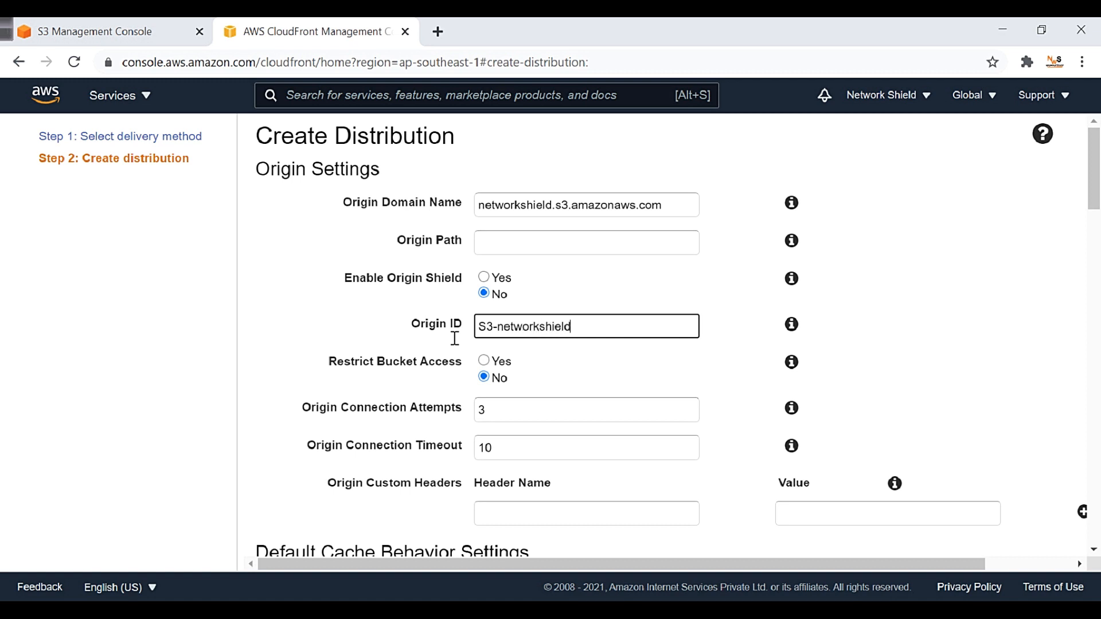
{"action": "left_click", "coordinate": [593, 380]}
Step: Restrict bucket access and grant read permissions on the bucket with the option Yes, Update Bucket Policy
{"action": "scroll", "coordinate": [596, 386], "scroll_direction": "down", "scroll_amount": 1}
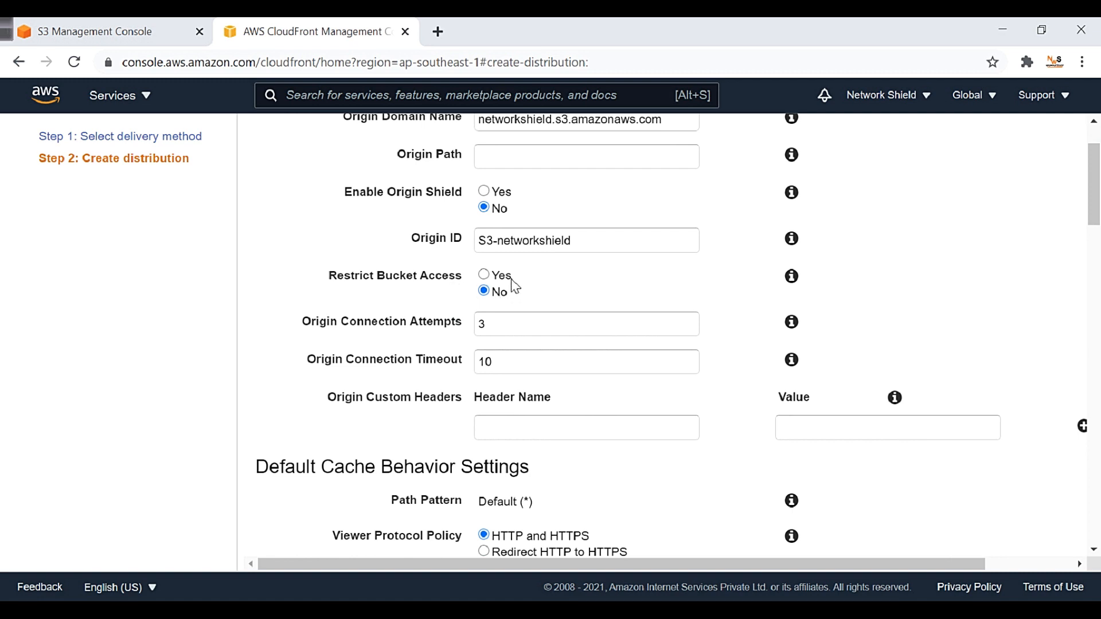
{"action": "left_click", "coordinate": [486, 275]}
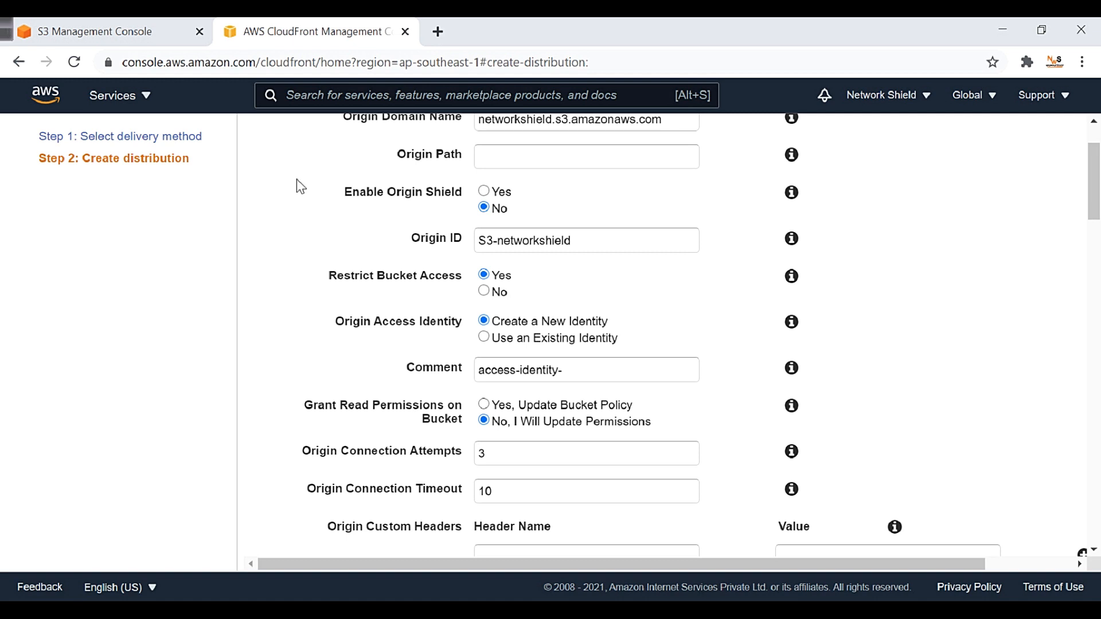
{"action": "scroll", "coordinate": [564, 351], "scroll_direction": "down", "scroll_amount": 2}
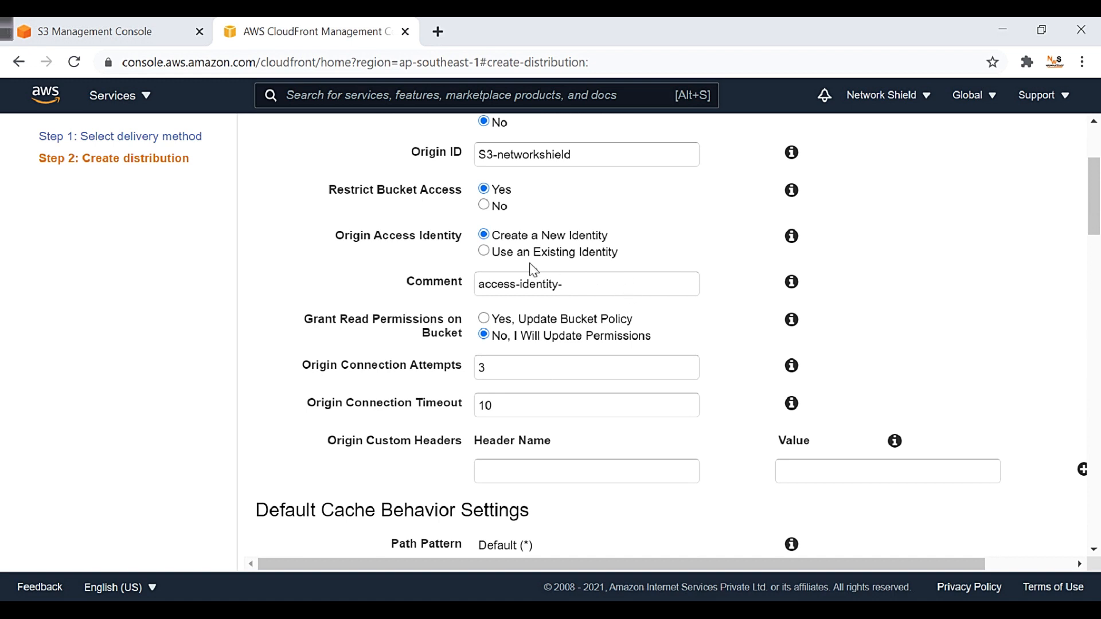
{"action": "left_click", "coordinate": [485, 319]}
{"action": "scroll", "coordinate": [647, 384], "scroll_direction": "down", "scroll_amount": 2}
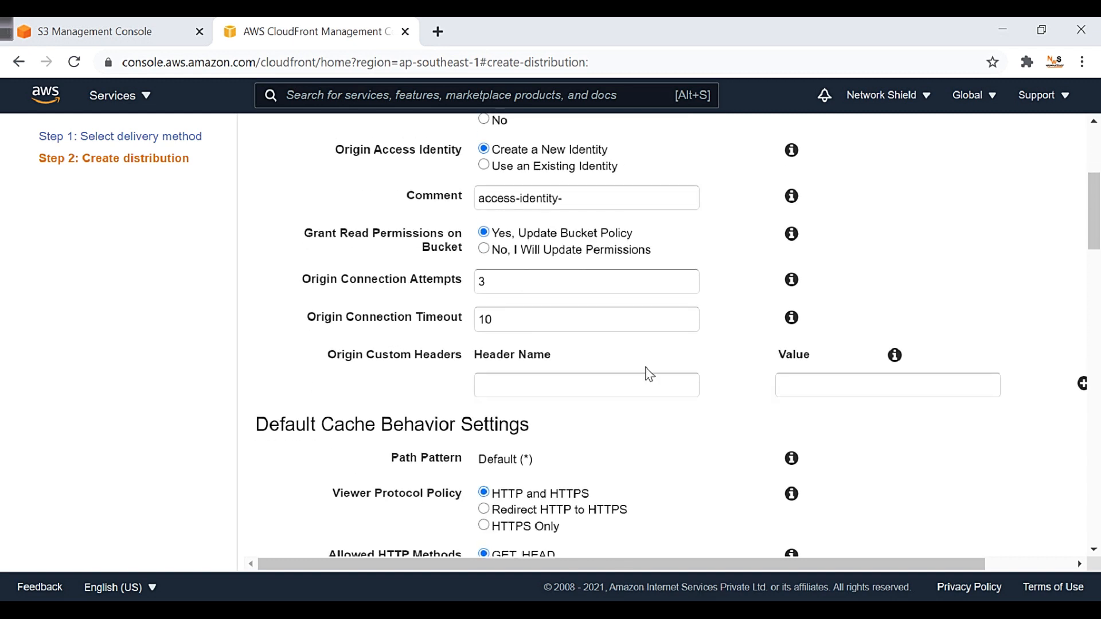
{"action": "scroll", "coordinate": [649, 376], "scroll_direction": "up", "scroll_amount": 3}
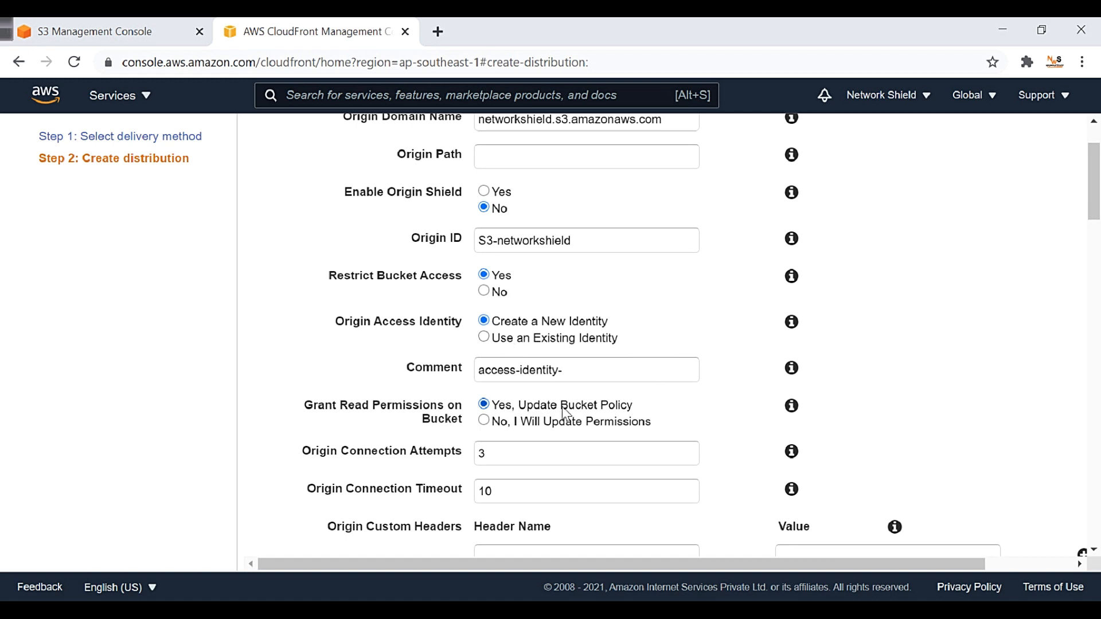
Step: Review the origin connection attempts and timeout settings and the Default Cache Behavior Settings, including allowed HTTP methods and cache policy
{"action": "scroll", "coordinate": [640, 413], "scroll_direction": "down", "scroll_amount": 3}
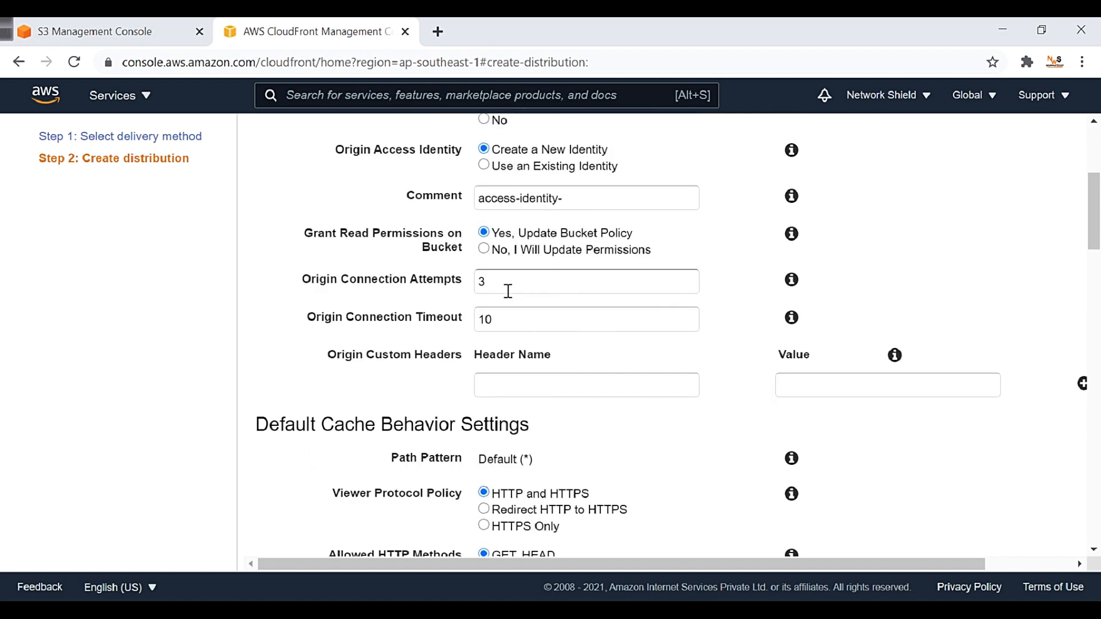
{"action": "left_click_drag", "start_coordinate": [327, 290], "coordinate": [469, 282]}
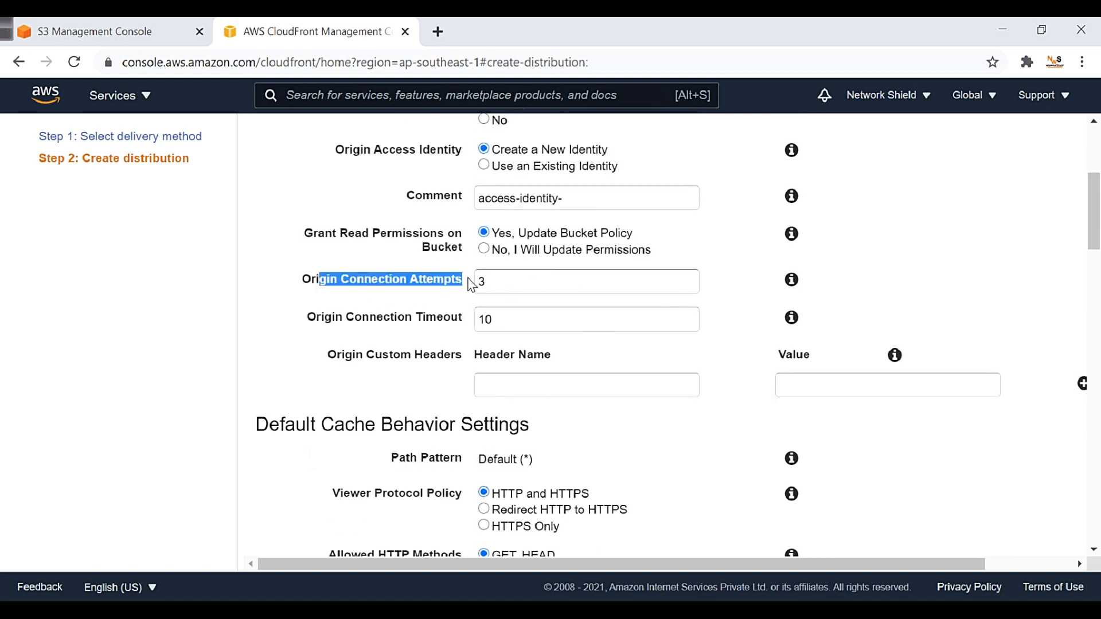
{"action": "left_click", "coordinate": [450, 298]}
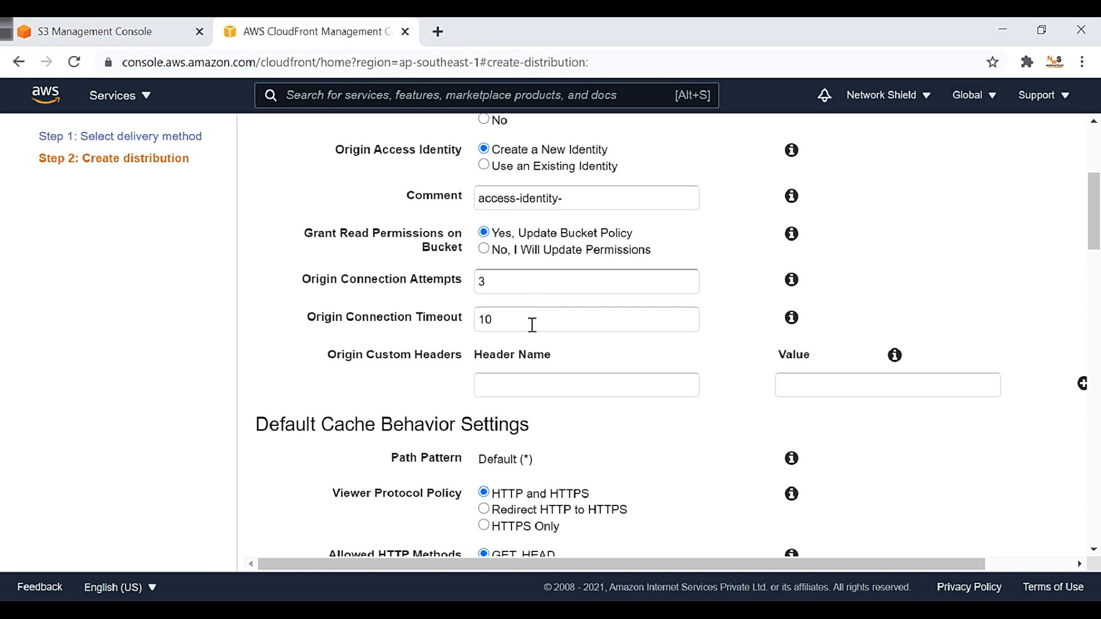
{"action": "scroll", "coordinate": [559, 361], "scroll_direction": "down", "scroll_amount": 5}
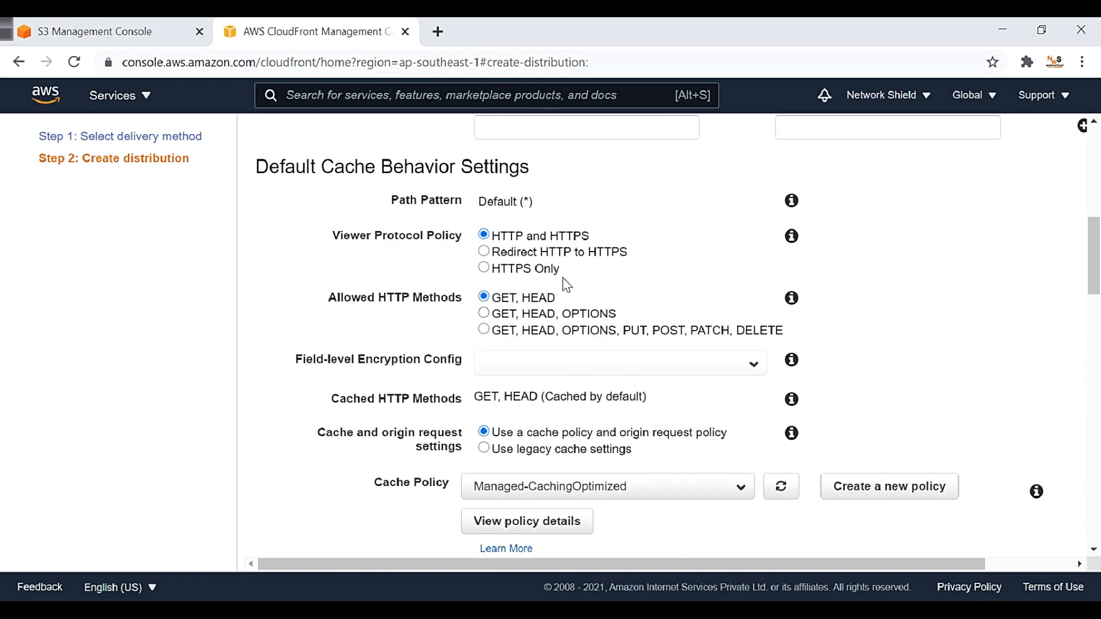
{"action": "scroll", "coordinate": [572, 301], "scroll_direction": "up", "scroll_amount": 2}
{"action": "scroll", "coordinate": [593, 300], "scroll_direction": "down", "scroll_amount": 1}
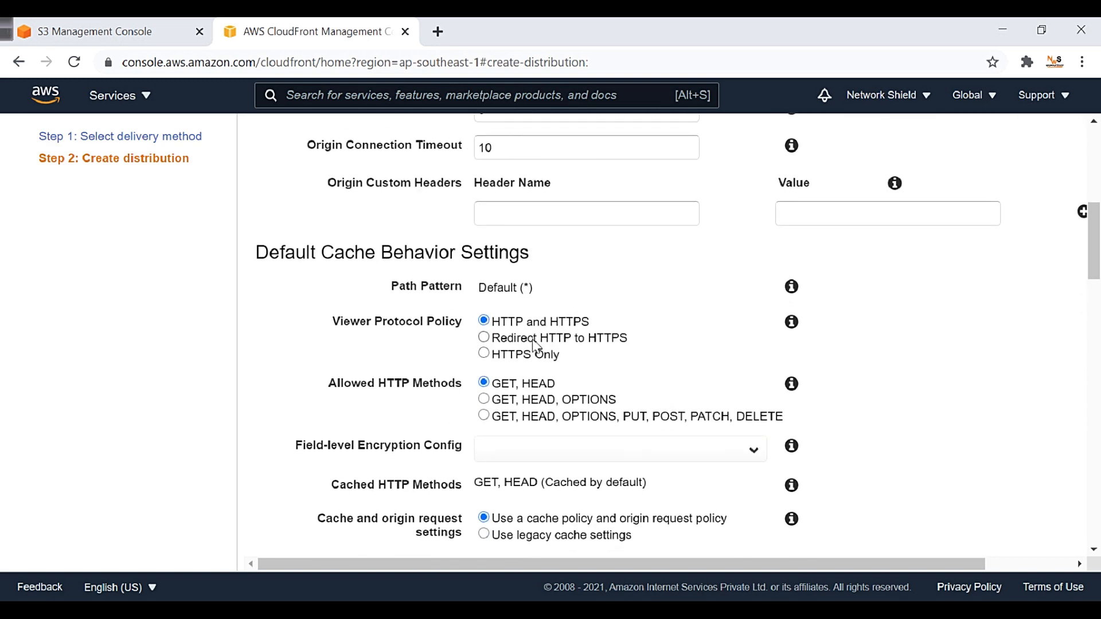
{"action": "scroll", "coordinate": [617, 329], "scroll_direction": "down", "scroll_amount": 2}
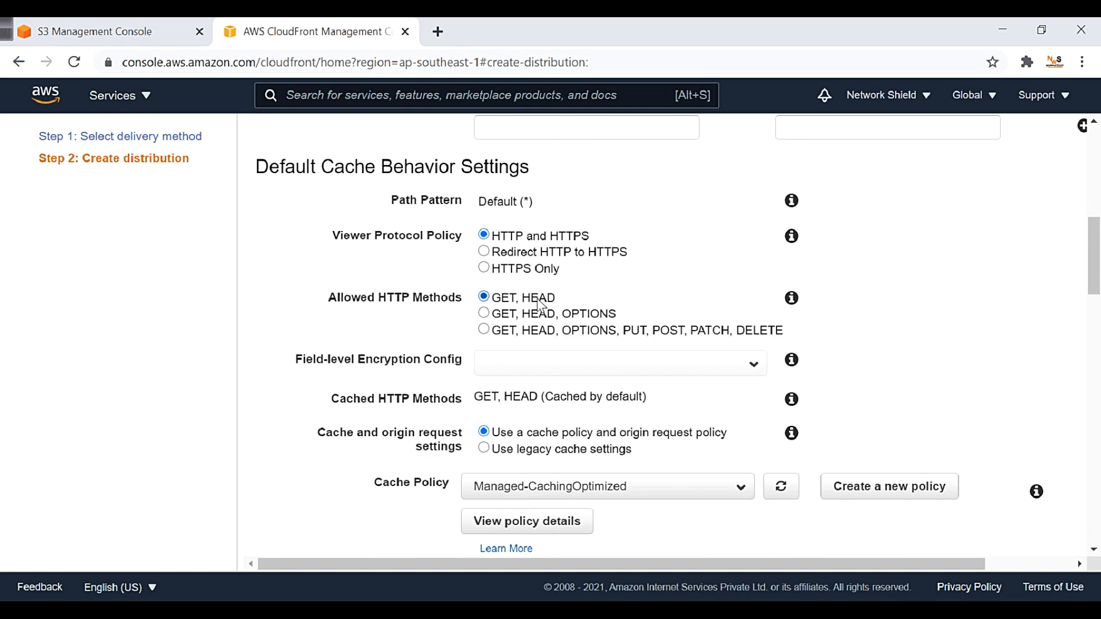
{"action": "scroll", "coordinate": [579, 301], "scroll_direction": "down", "scroll_amount": 2}
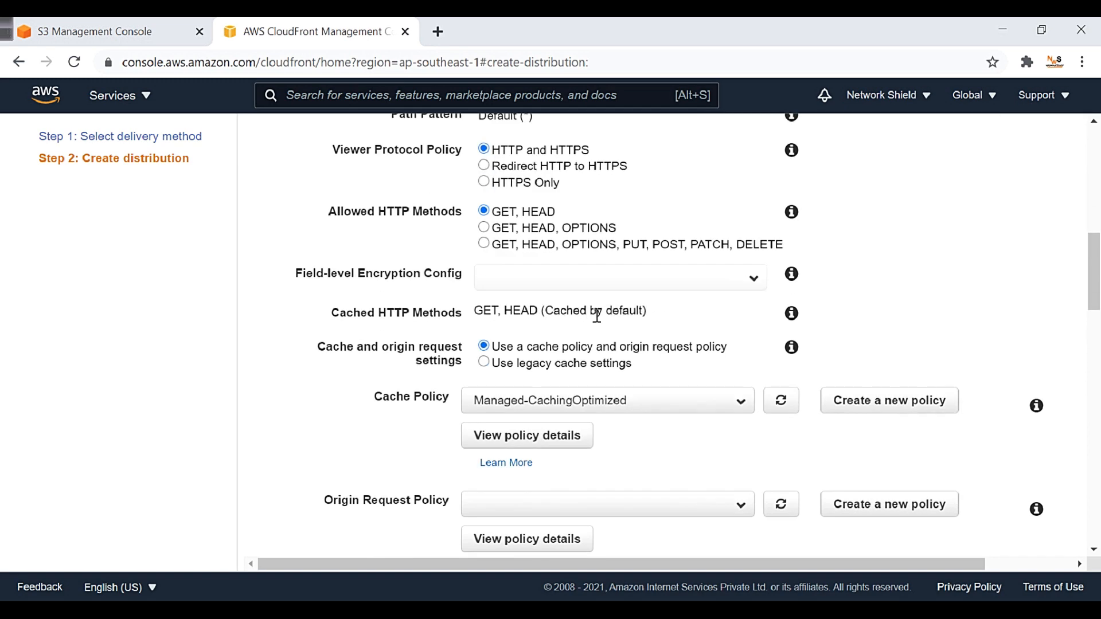
{"action": "scroll", "coordinate": [597, 316], "scroll_direction": "up", "scroll_amount": 4}
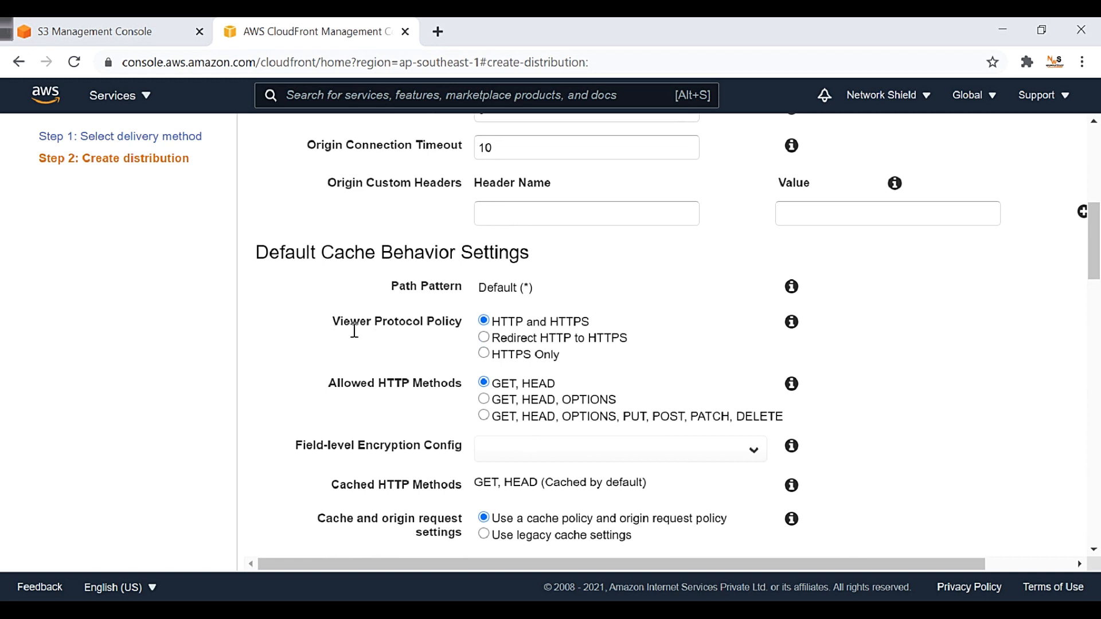
Step: Set the Viewer Protocol Policy to Redirect HTTP to HTTPS
{"action": "left_click_drag", "start_coordinate": [332, 322], "coordinate": [462, 328]}
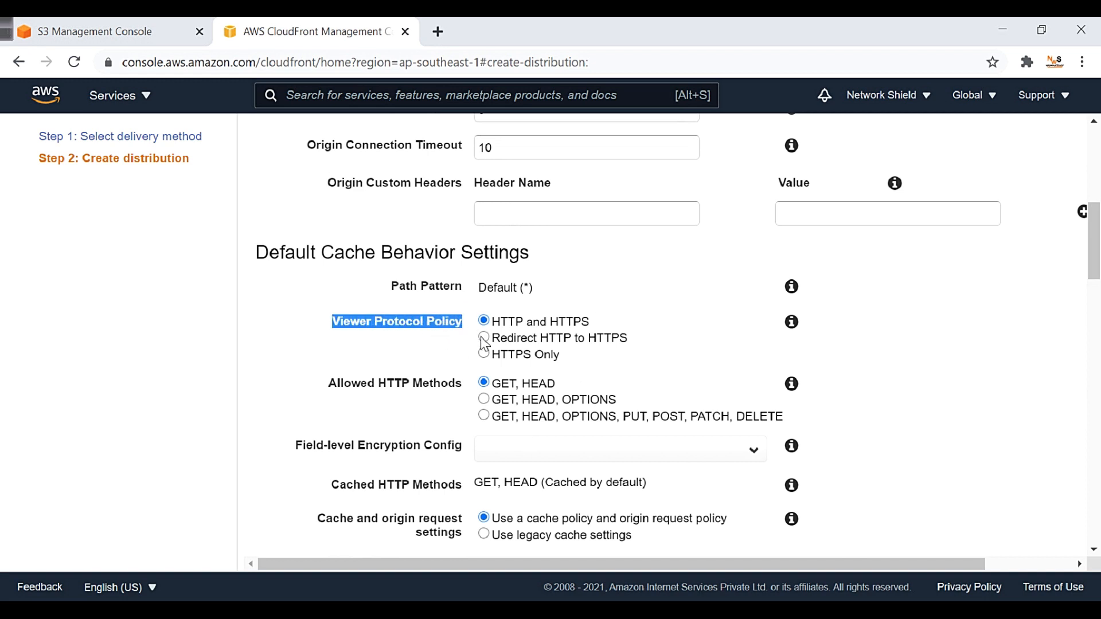
{"action": "left_click", "coordinate": [484, 339]}
{"action": "left_click", "coordinate": [442, 352]}
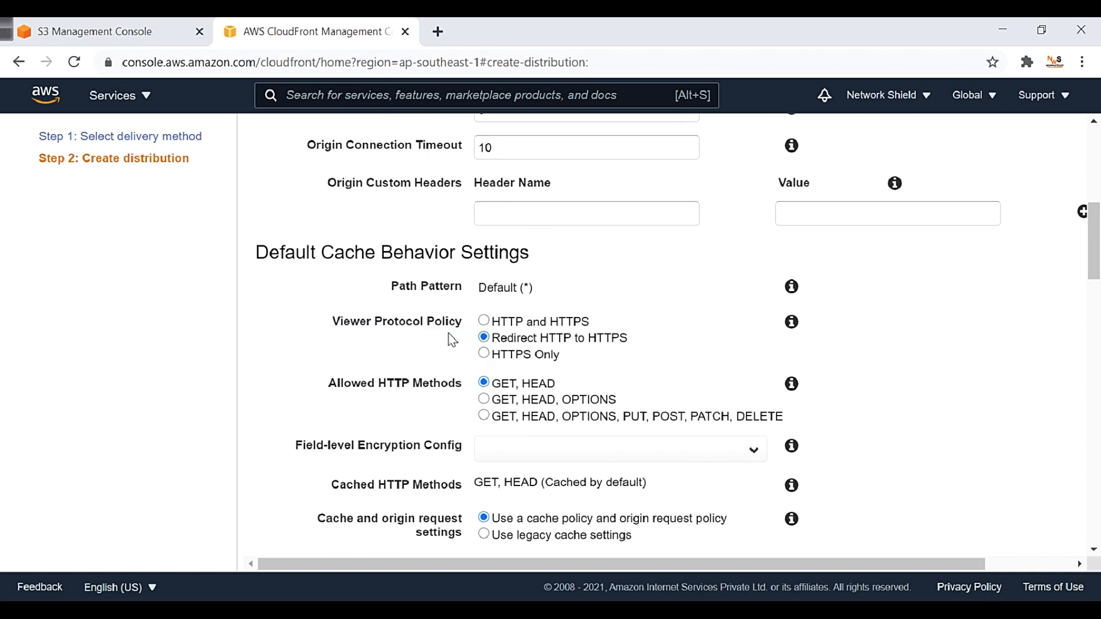
Step: Open networkshield.in in a new browser tab
{"action": "left_click", "coordinate": [443, 44]}
{"action": "type", "text": "netwo"}
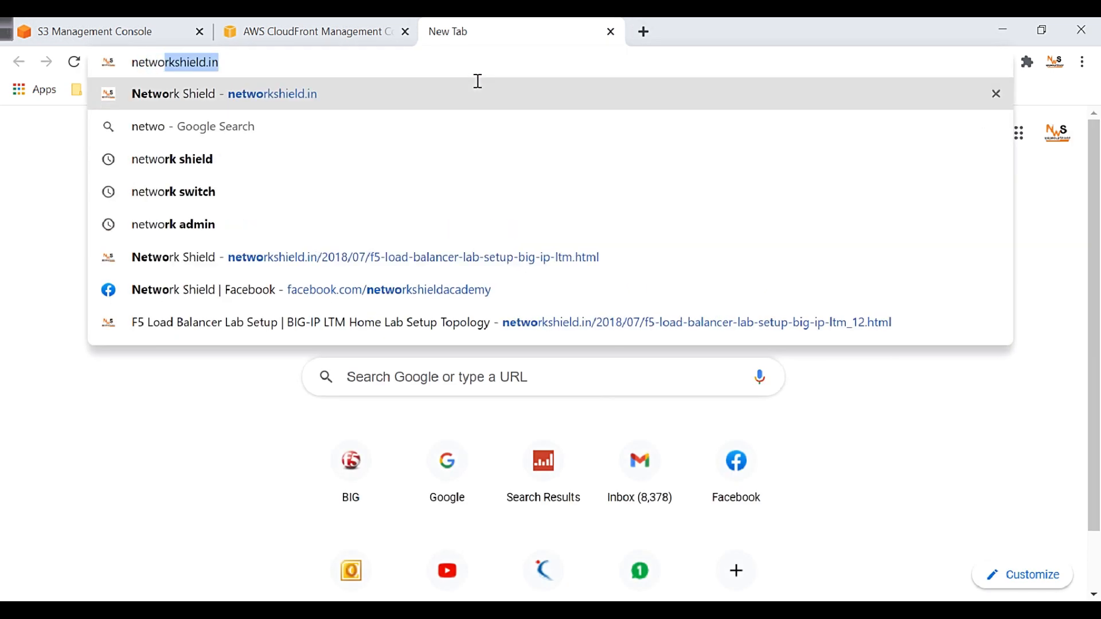
{"action": "type", "text": "rk"}
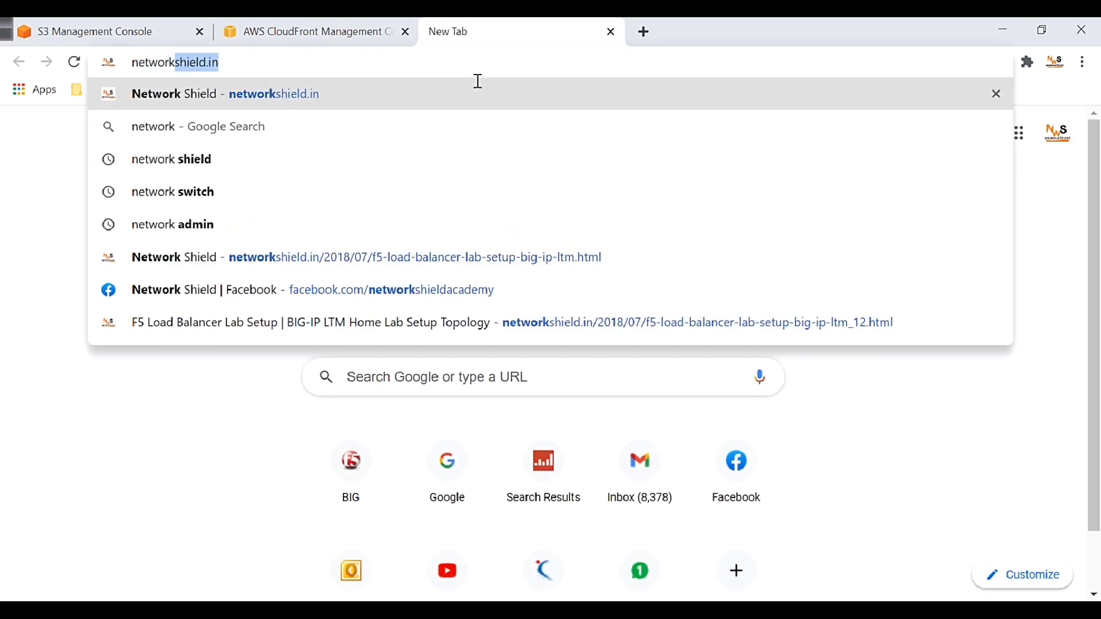
{"action": "key", "text": "Return"}
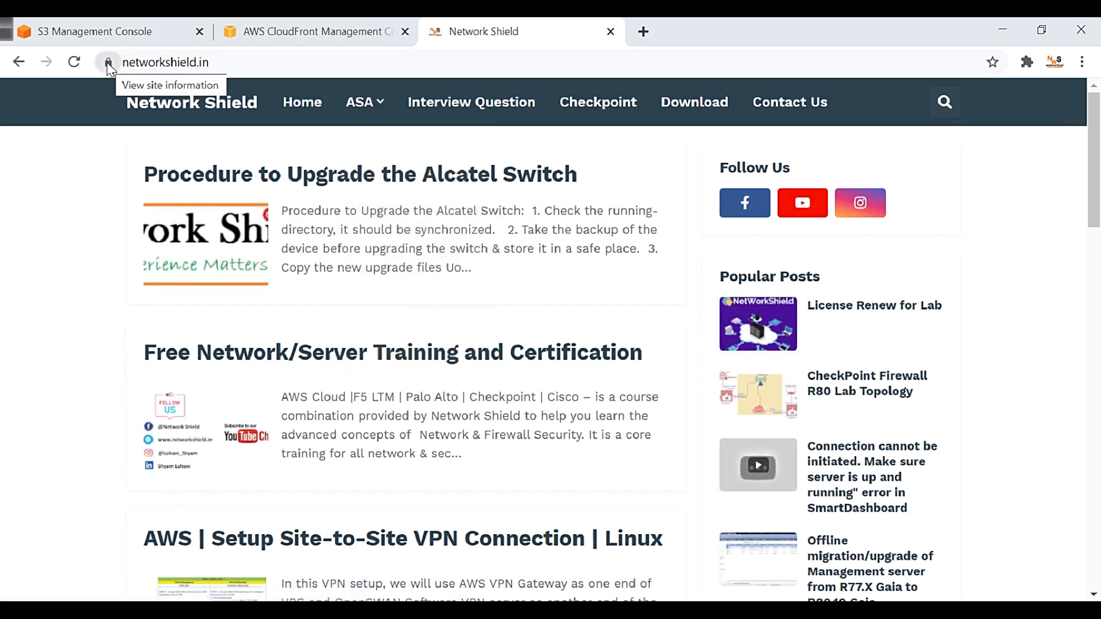
{"action": "left_click", "coordinate": [644, 32]}
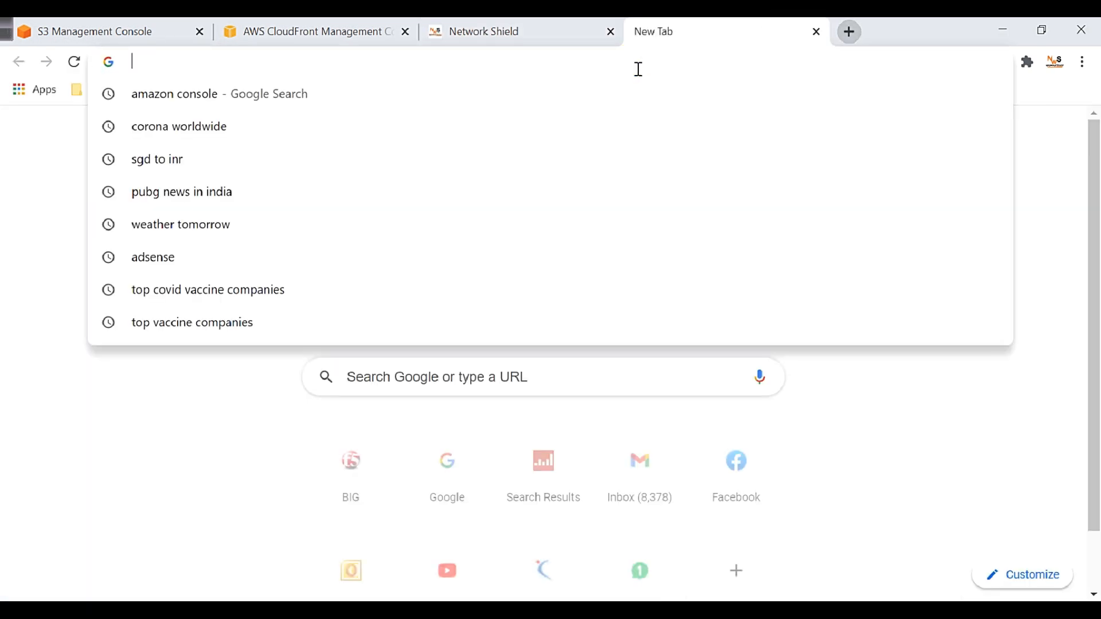
{"action": "type", "text": "https:"}
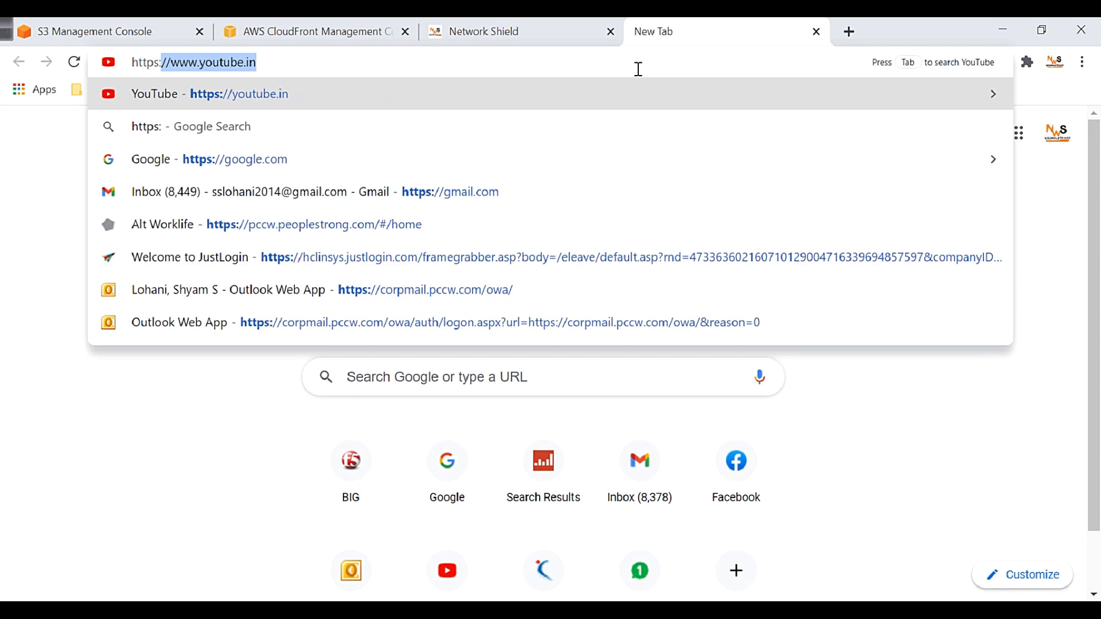
{"action": "type", "text": "//network"}
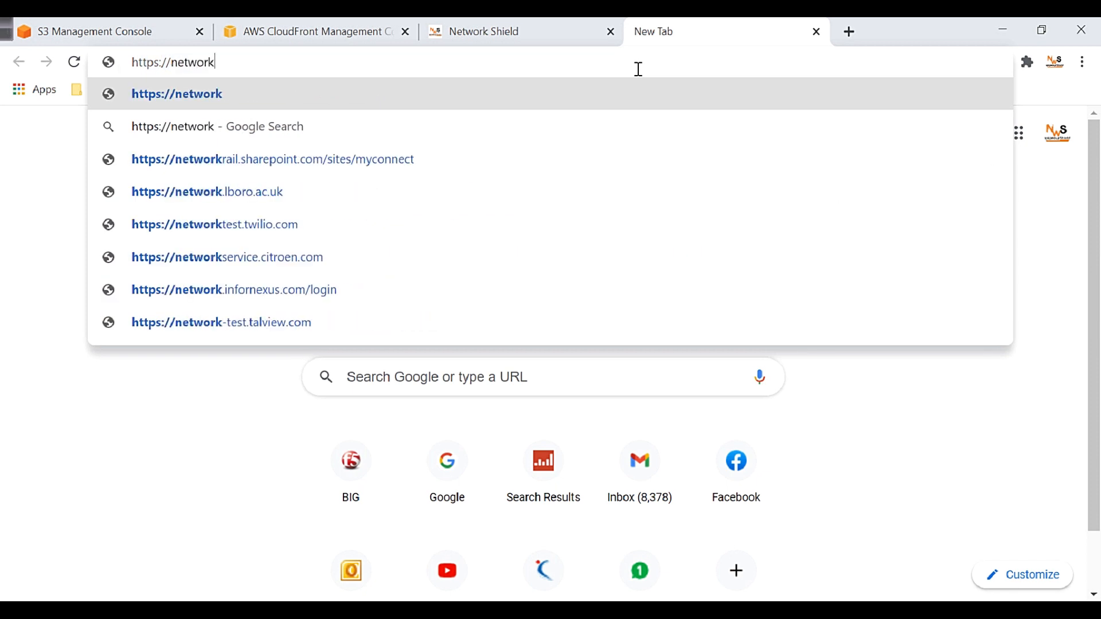
{"action": "type", "text": "shield.in"}
{"action": "key", "text": "Return"}
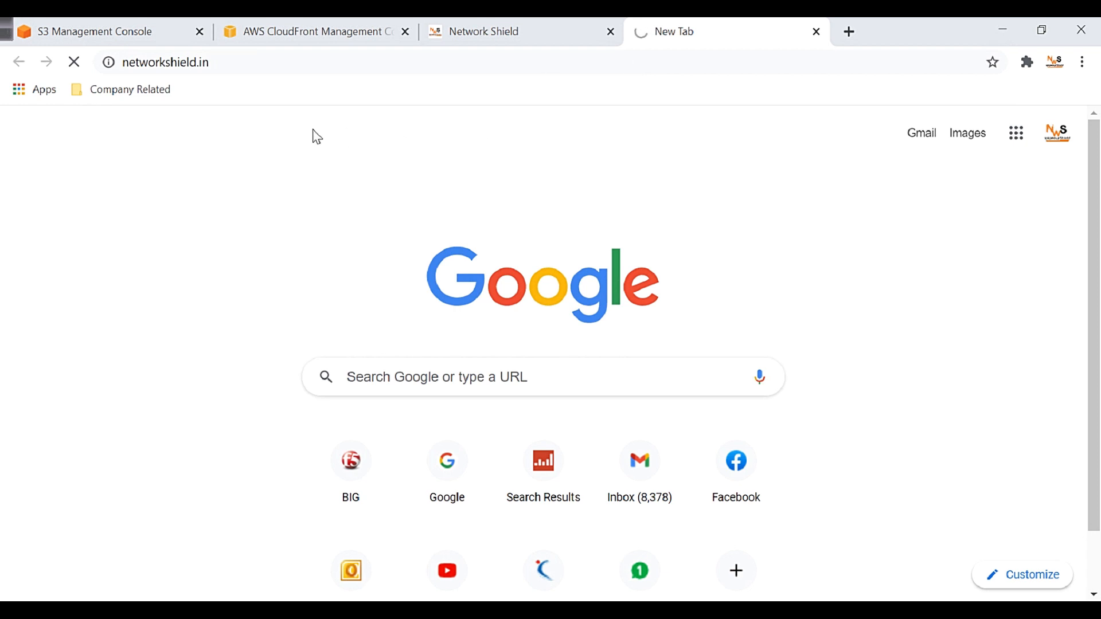
{"action": "left_click", "coordinate": [332, 487]}
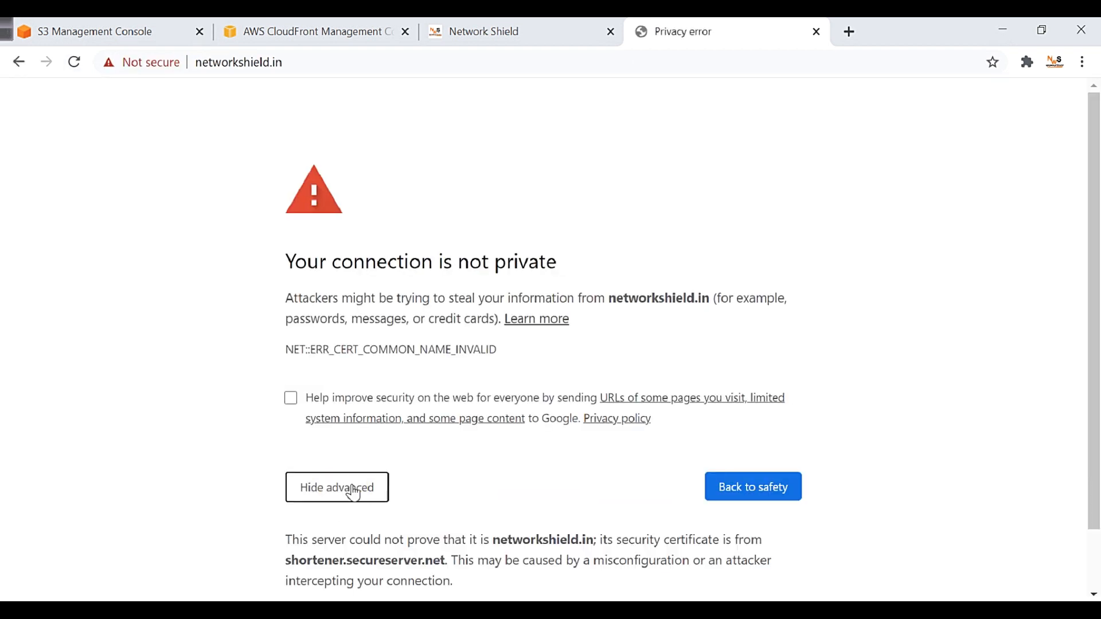
{"action": "scroll", "coordinate": [373, 533], "scroll_direction": "down", "scroll_amount": 1}
{"action": "left_click", "coordinate": [384, 559]}
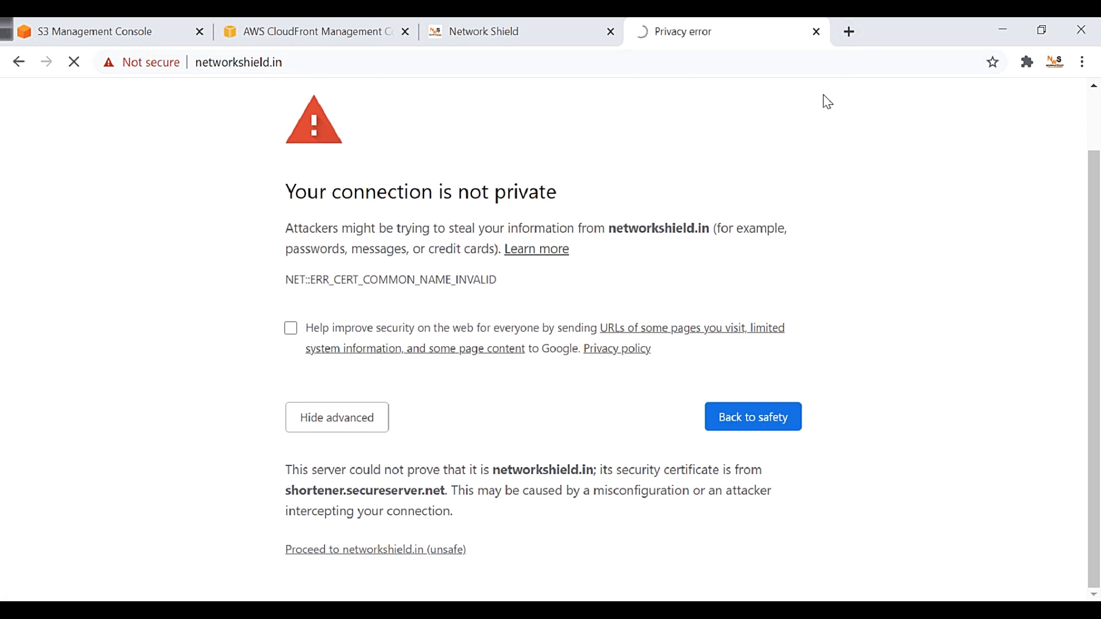
Step: Compare the site address and page in the two Network Shield tabs, and close one of them
{"action": "left_click", "coordinate": [497, 20]}
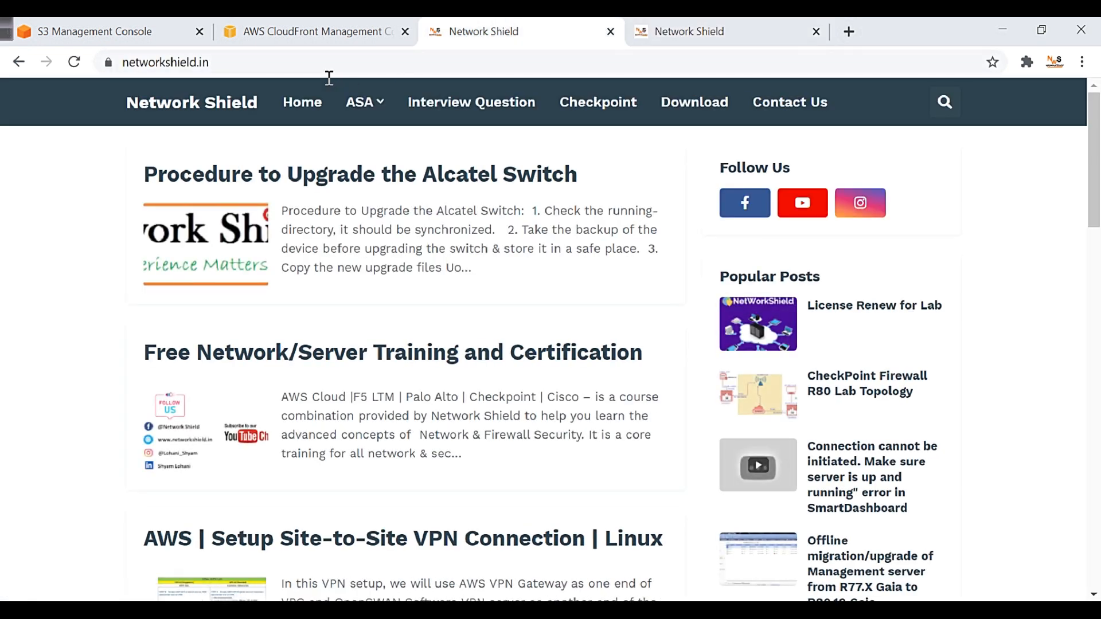
{"action": "left_click", "coordinate": [360, 71]}
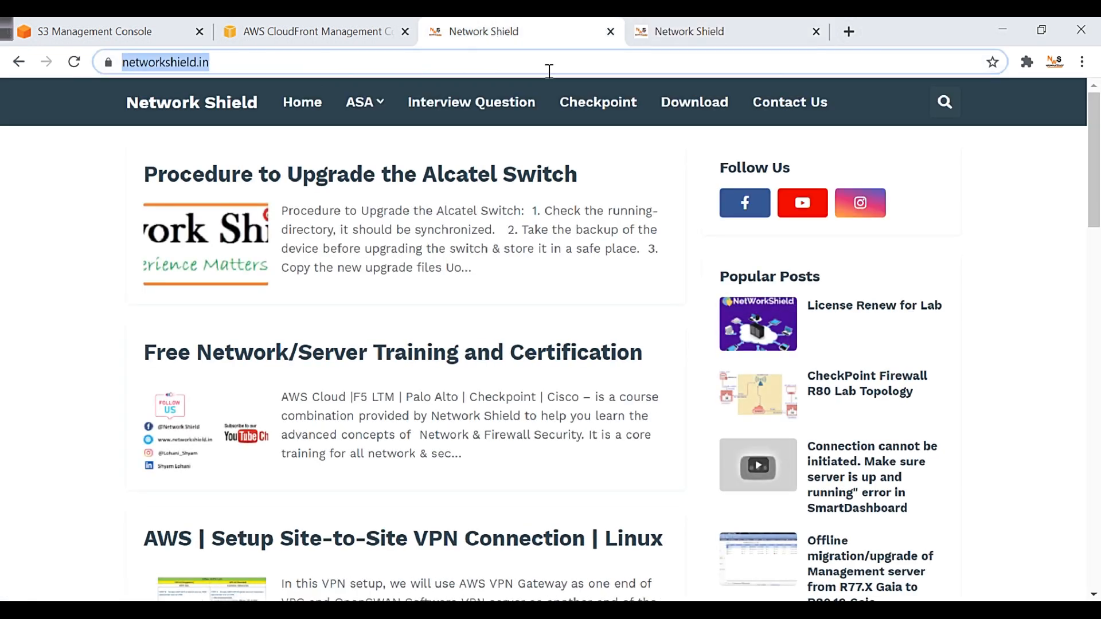
{"action": "left_click", "coordinate": [721, 26]}
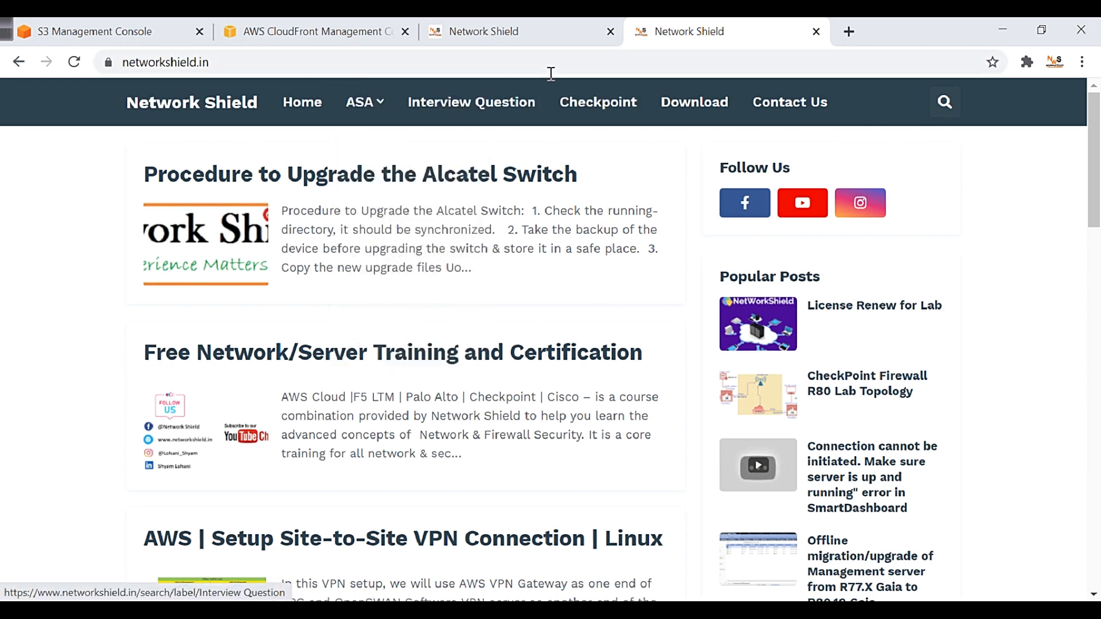
{"action": "scroll", "coordinate": [563, 208], "scroll_direction": "down", "scroll_amount": 3}
{"action": "left_click", "coordinate": [492, 31]}
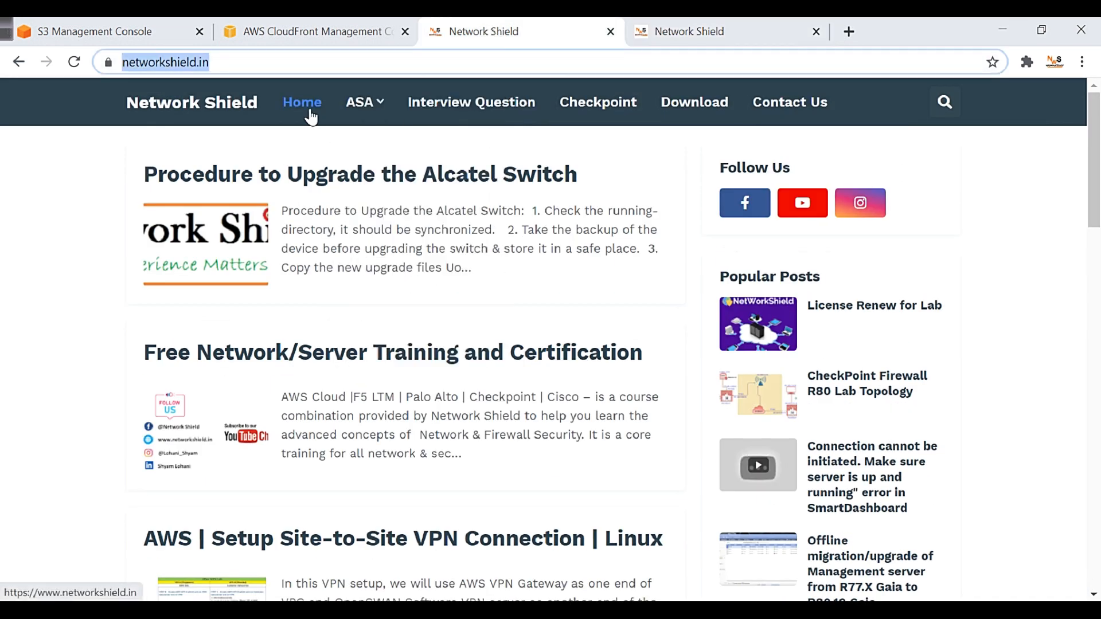
{"action": "mouse_move", "coordinate": [373, 117]}
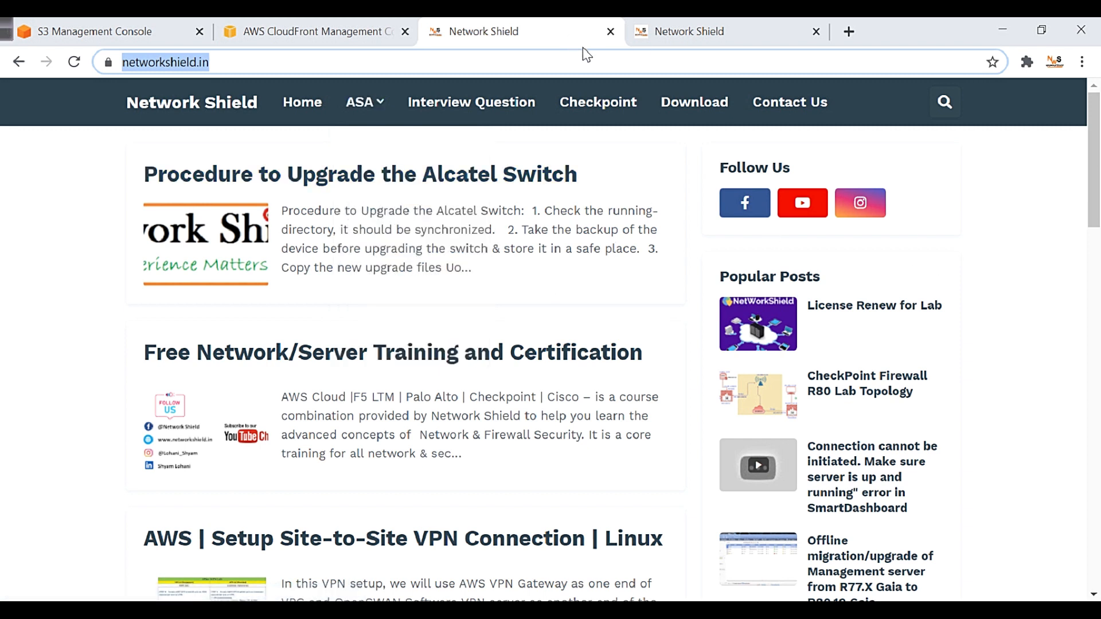
{"action": "left_click", "coordinate": [575, 66]}
{"action": "left_click", "coordinate": [610, 31]}
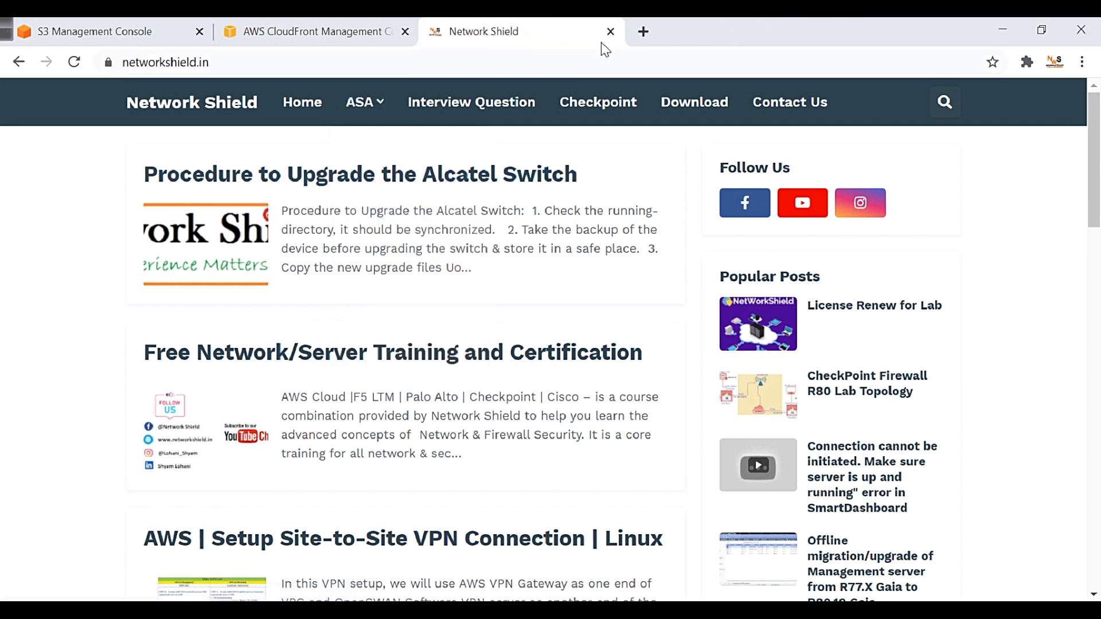
Step: Browse the Network Shield home page and read through the article Procedure to Upgrade the Alcatel Switch
{"action": "scroll", "coordinate": [578, 319], "scroll_direction": "down", "scroll_amount": 5}
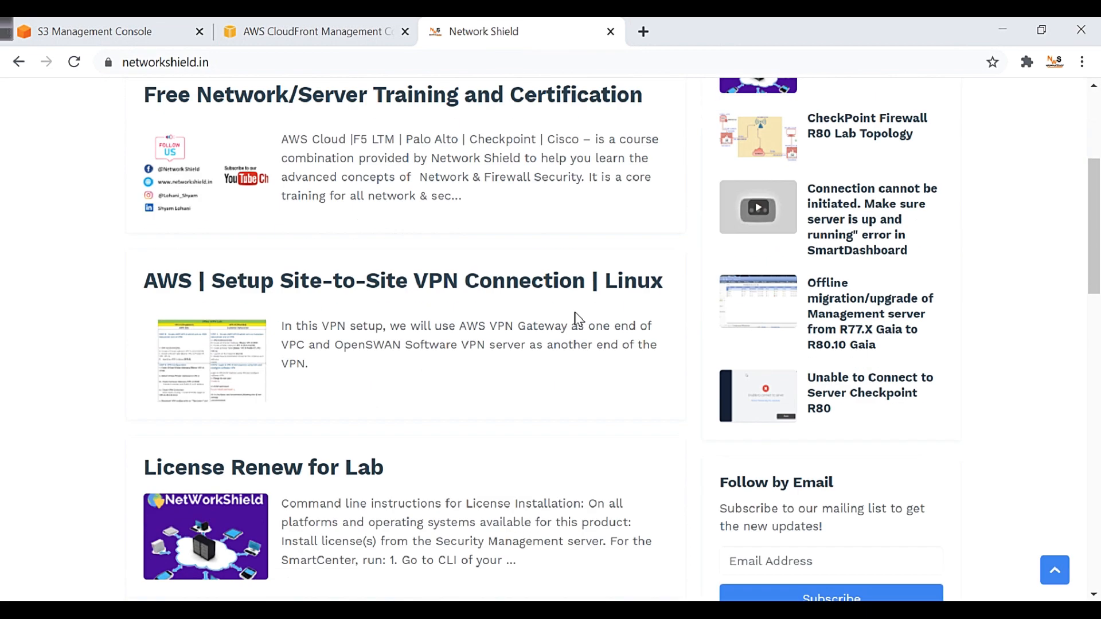
{"action": "scroll", "coordinate": [593, 401], "scroll_direction": "down", "scroll_amount": 15}
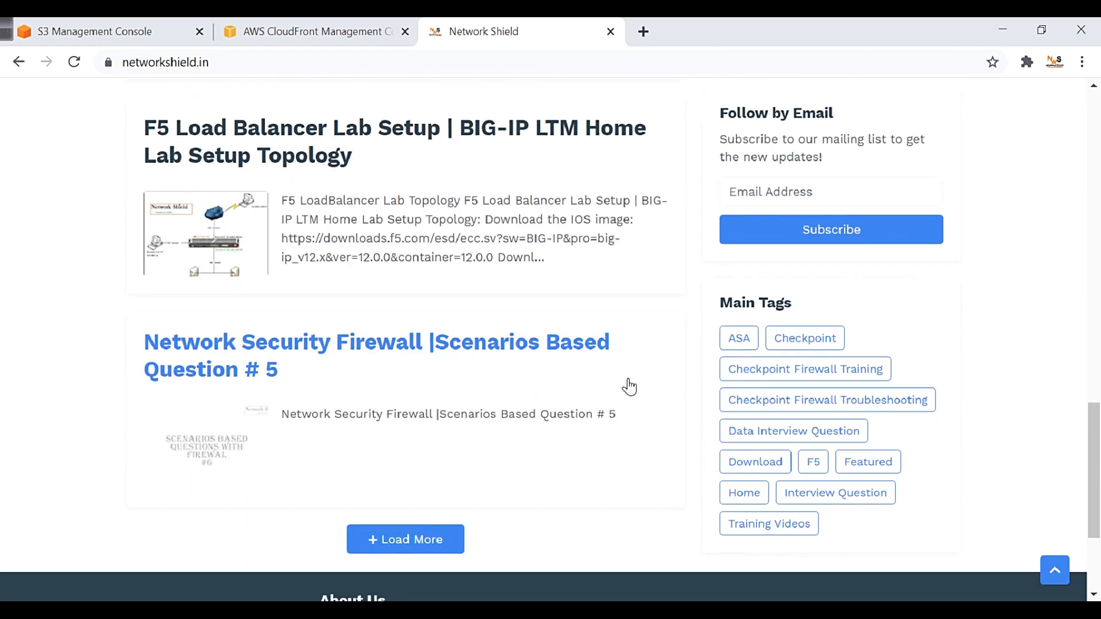
{"action": "scroll", "coordinate": [630, 388], "scroll_direction": "up", "scroll_amount": 15}
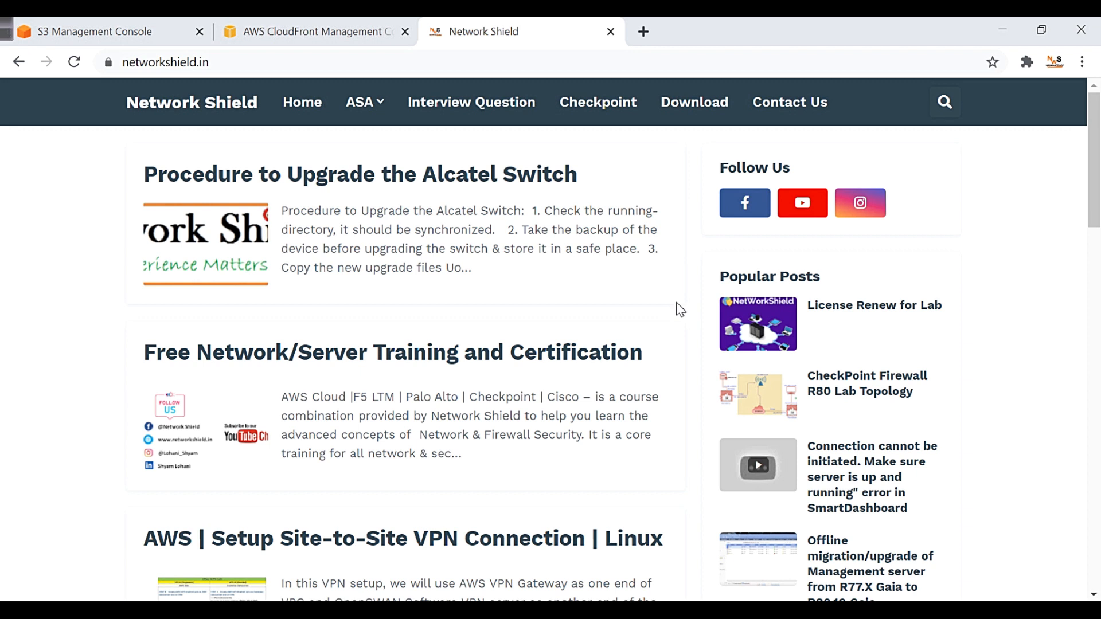
{"action": "left_click", "coordinate": [420, 187]}
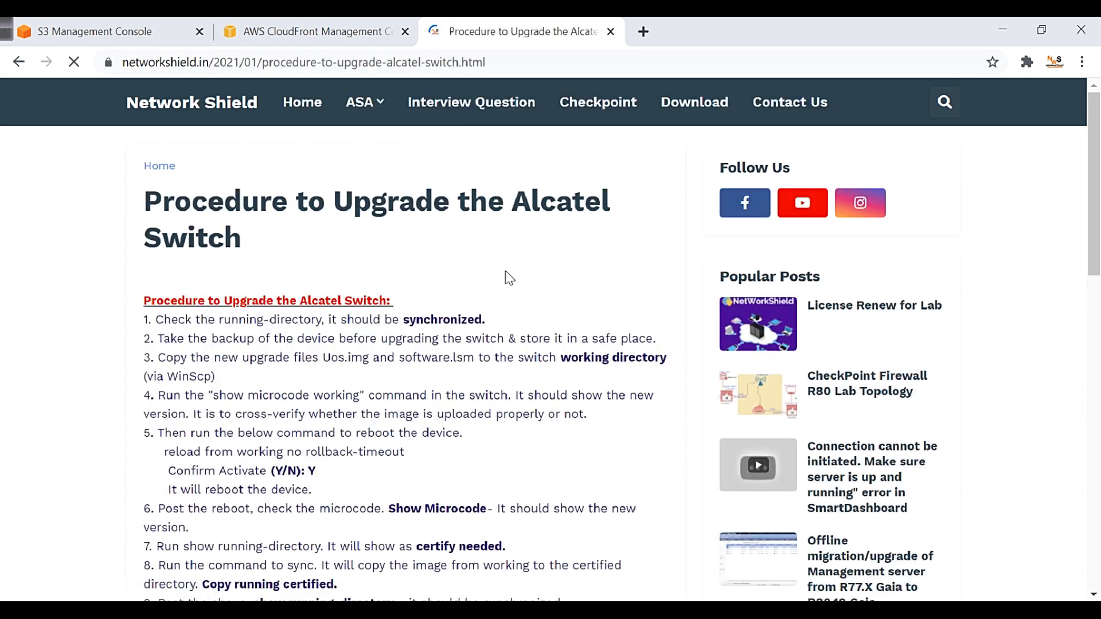
{"action": "scroll", "coordinate": [515, 255], "scroll_direction": "down", "scroll_amount": 5}
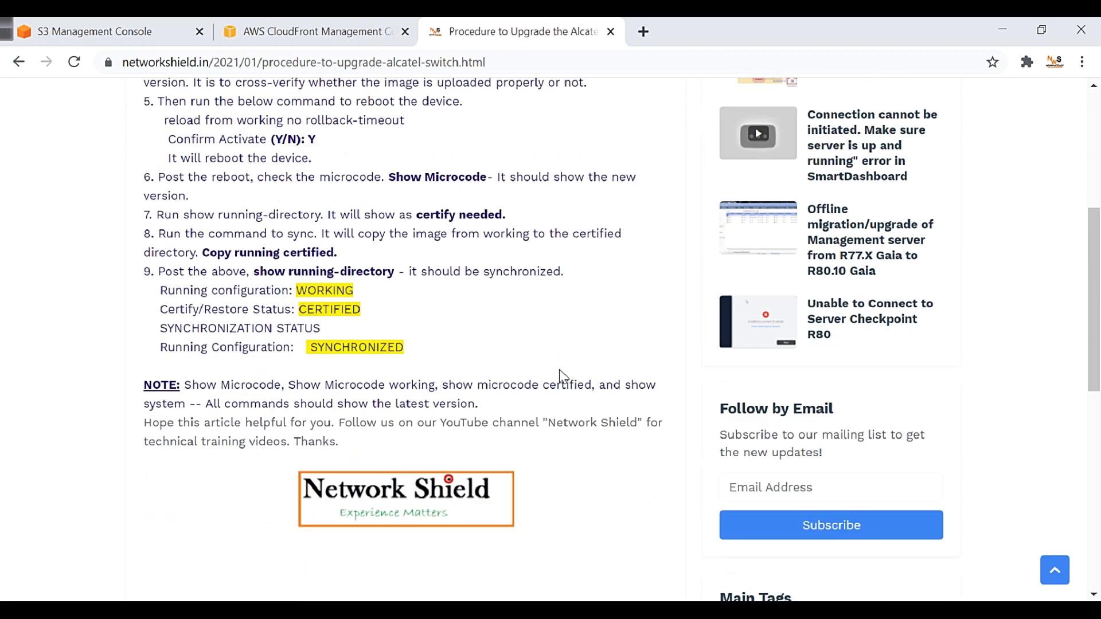
{"action": "scroll", "coordinate": [573, 376], "scroll_direction": "up", "scroll_amount": 6}
{"action": "scroll", "coordinate": [354, 368], "scroll_direction": "down", "scroll_amount": 3}
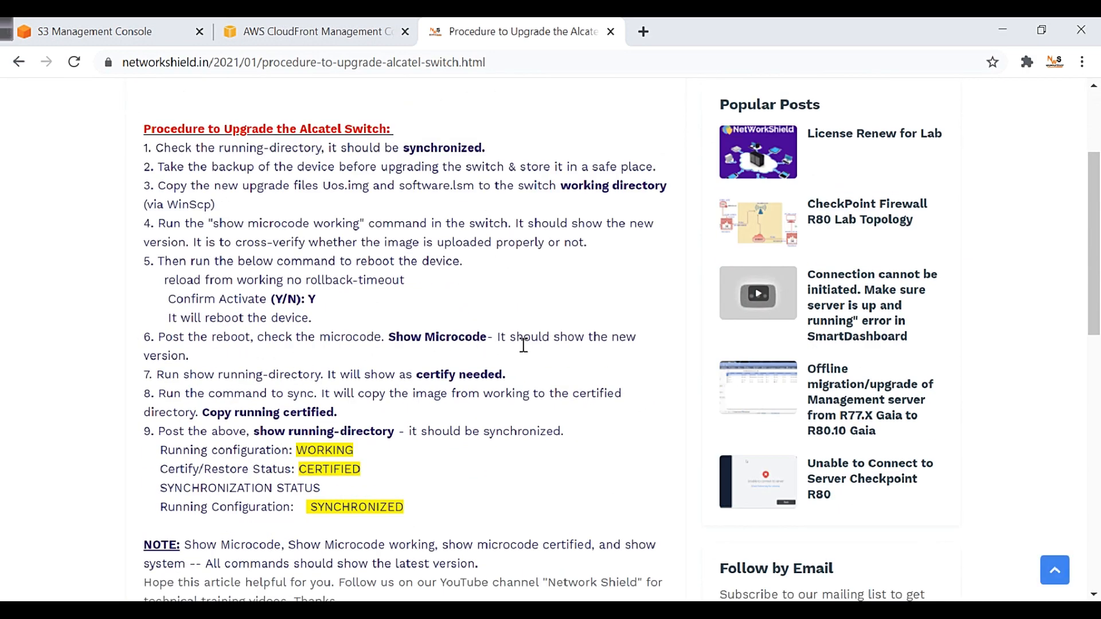
{"action": "left_click_drag", "start_coordinate": [509, 342], "coordinate": [200, 168]}
{"action": "left_click", "coordinate": [511, 272]}
{"action": "scroll", "coordinate": [512, 278], "scroll_direction": "up", "scroll_amount": 3}
Step: Return to the CloudFront distribution form and close the browser tab with the Alcatel article
{"action": "left_click", "coordinate": [356, 32]}
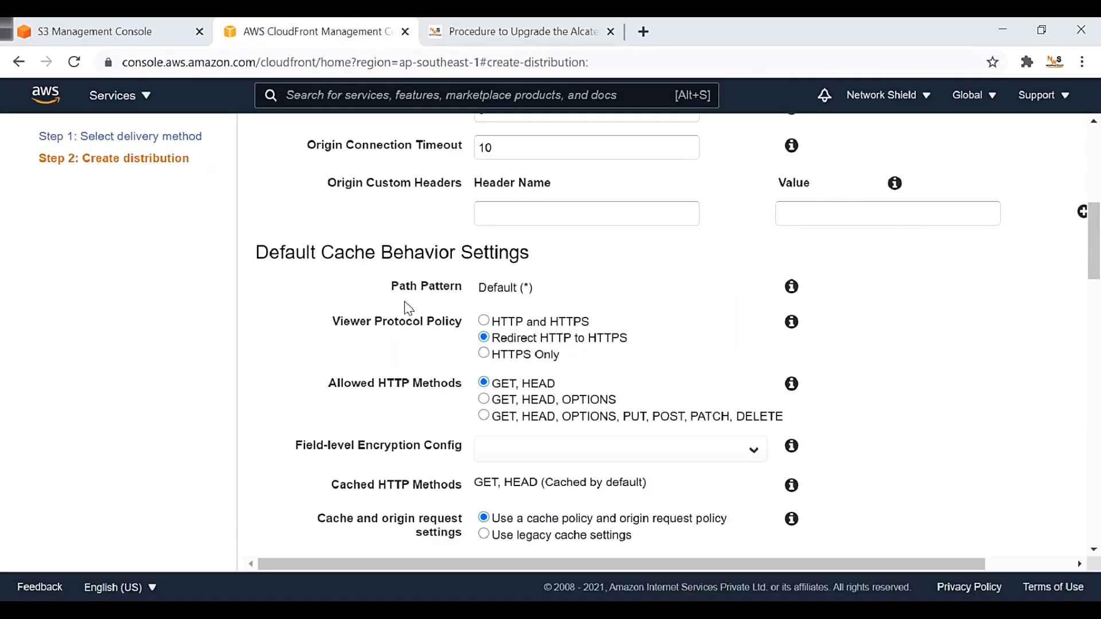
{"action": "scroll", "coordinate": [436, 333], "scroll_direction": "down", "scroll_amount": 1}
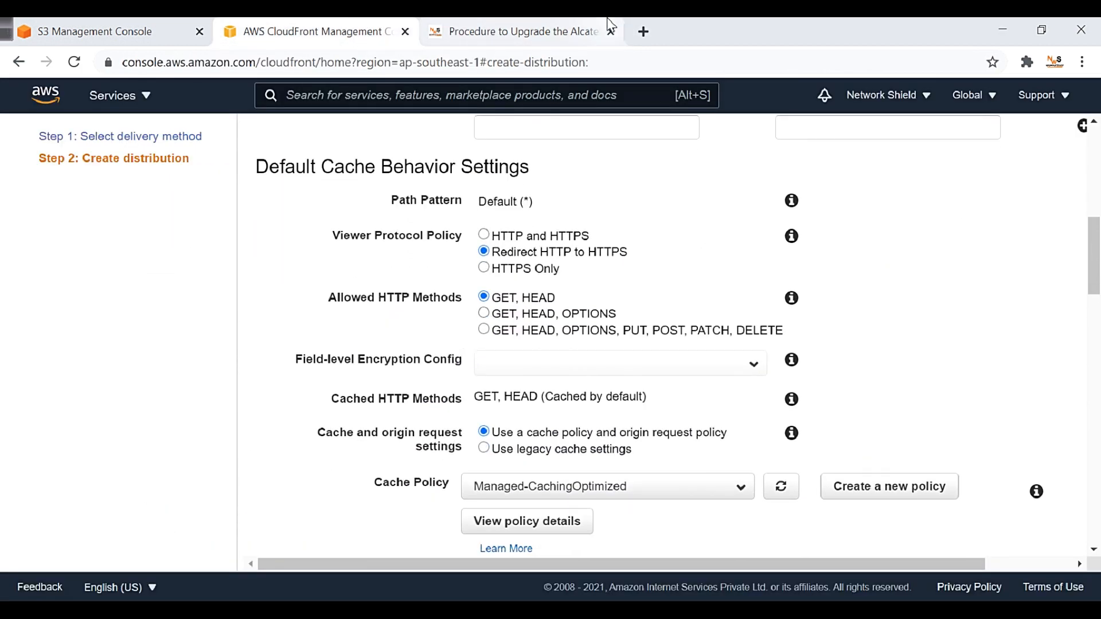
{"action": "left_click", "coordinate": [612, 31]}
Step: Examine the cache and origin request policy settings, Smooth Streaming, and the Restrict Viewer Access option for signed URLs or signed cookies
{"action": "scroll", "coordinate": [494, 293], "scroll_direction": "down", "scroll_amount": 1}
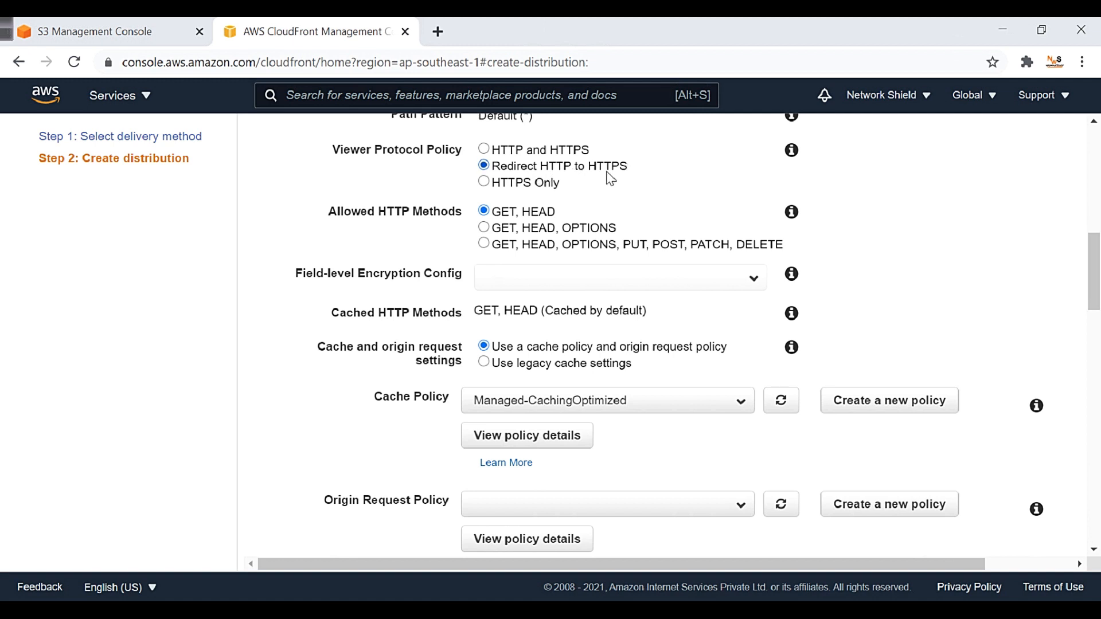
{"action": "scroll", "coordinate": [573, 259], "scroll_direction": "down", "scroll_amount": 1}
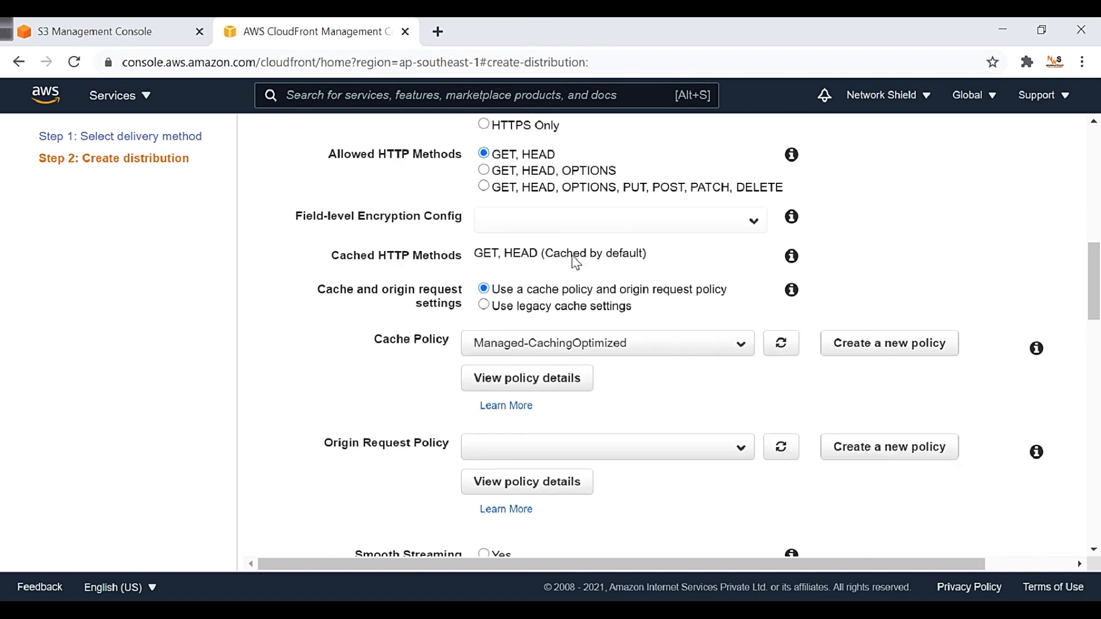
{"action": "scroll", "coordinate": [575, 262], "scroll_direction": "down", "scroll_amount": 1}
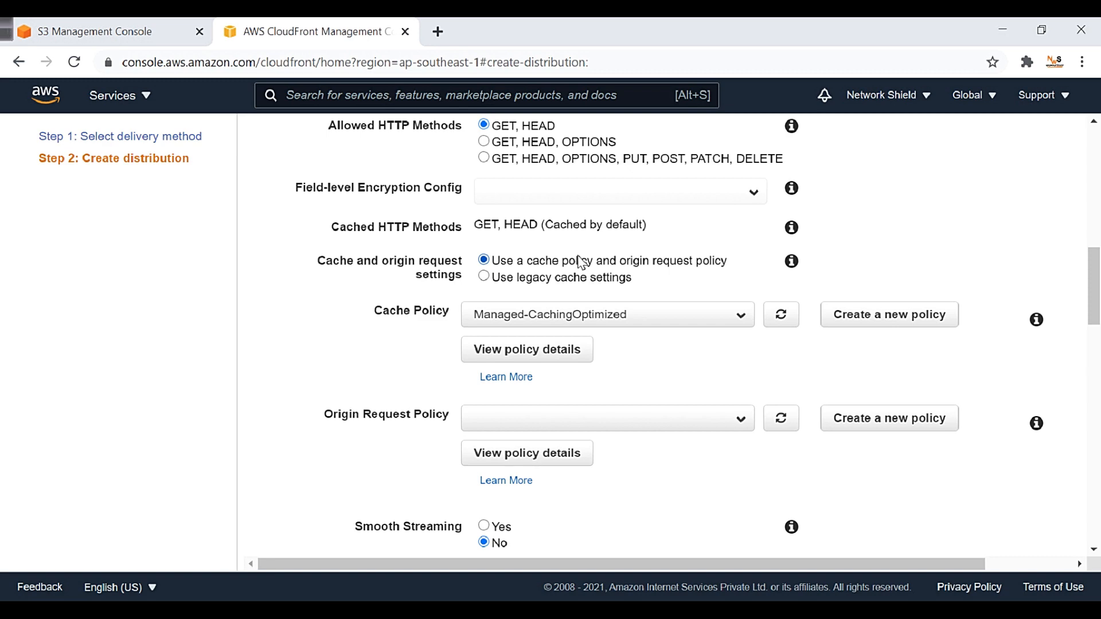
{"action": "scroll", "coordinate": [581, 262], "scroll_direction": "down", "scroll_amount": 2}
{"action": "scroll", "coordinate": [584, 258], "scroll_direction": "down", "scroll_amount": 3}
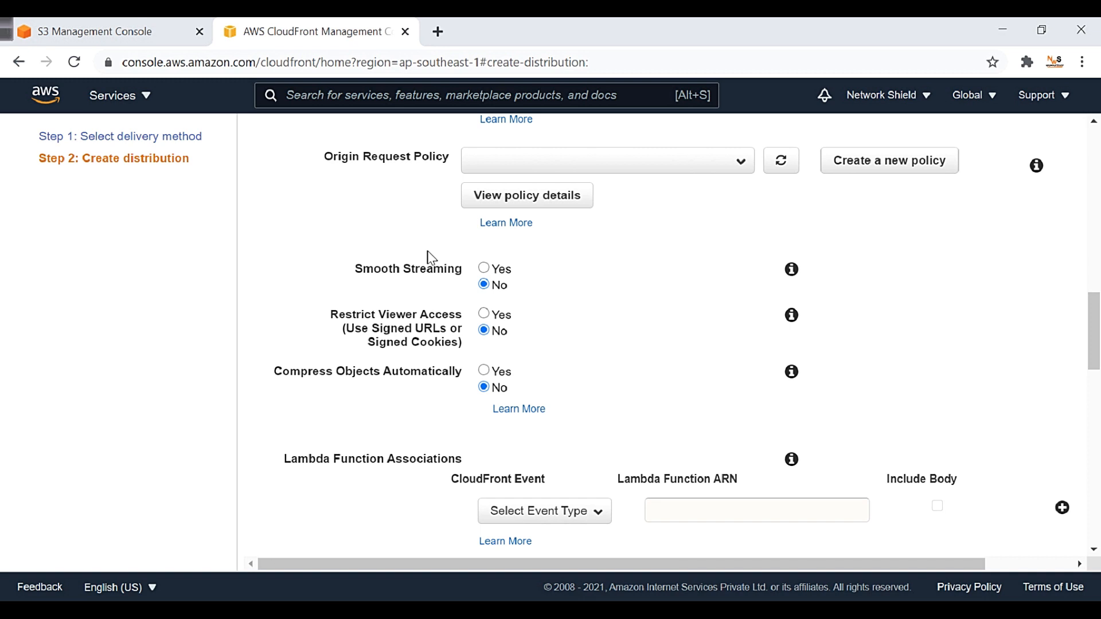
{"action": "scroll", "coordinate": [482, 310], "scroll_direction": "down", "scroll_amount": 1}
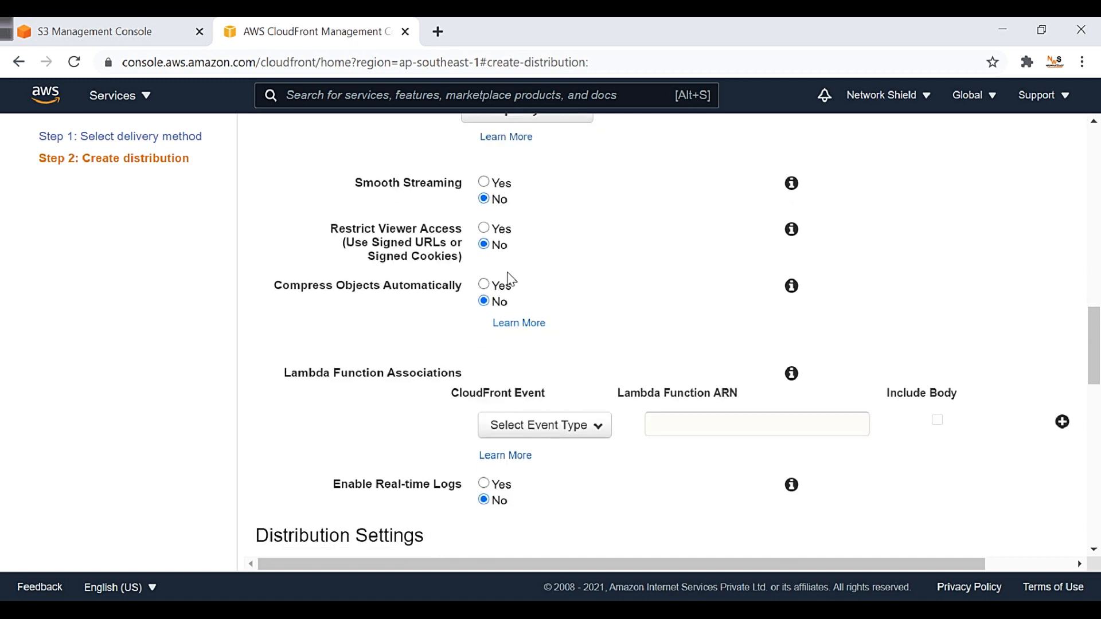
{"action": "left_click_drag", "start_coordinate": [331, 228], "coordinate": [459, 255]}
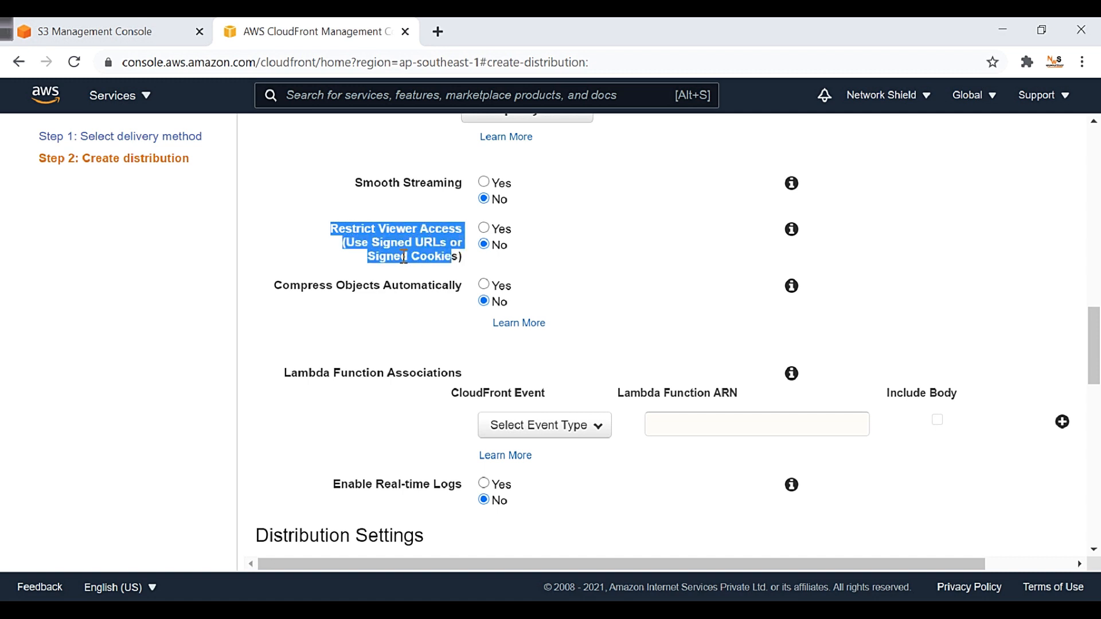
{"action": "left_click_drag", "start_coordinate": [355, 243], "coordinate": [330, 235]}
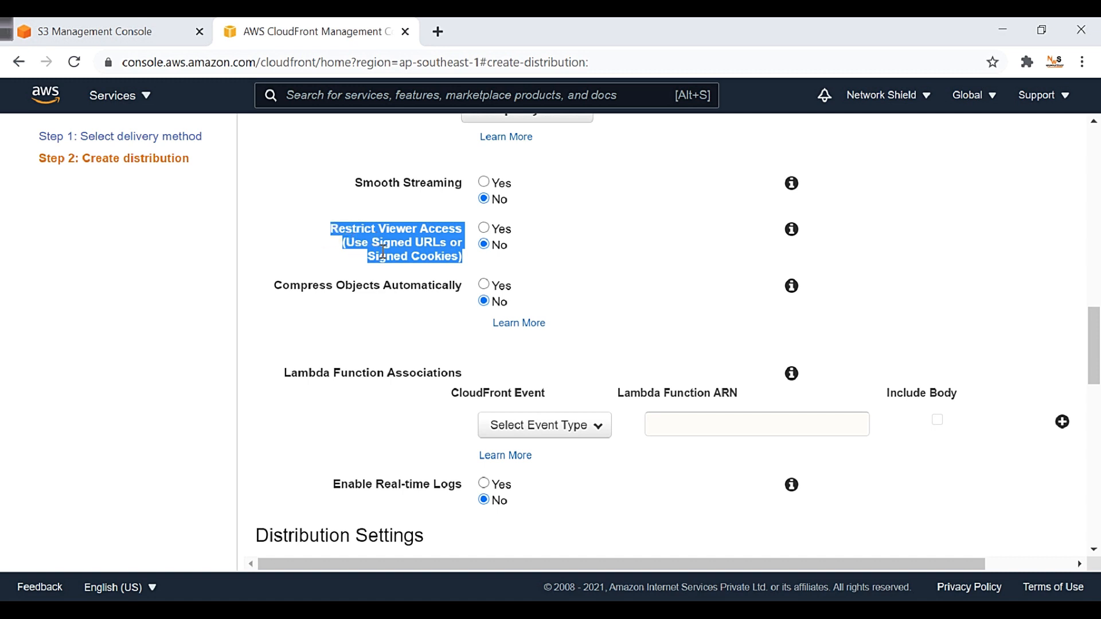
{"action": "left_click", "coordinate": [419, 260]}
{"action": "left_click_drag", "start_coordinate": [464, 265], "coordinate": [357, 261]}
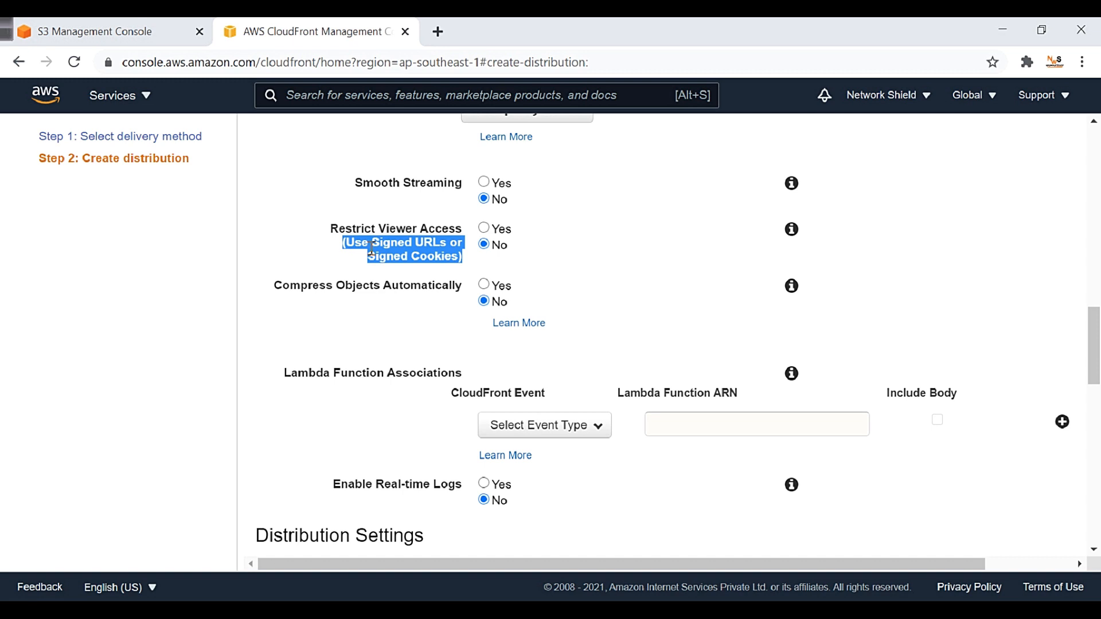
{"action": "left_click", "coordinate": [406, 272]}
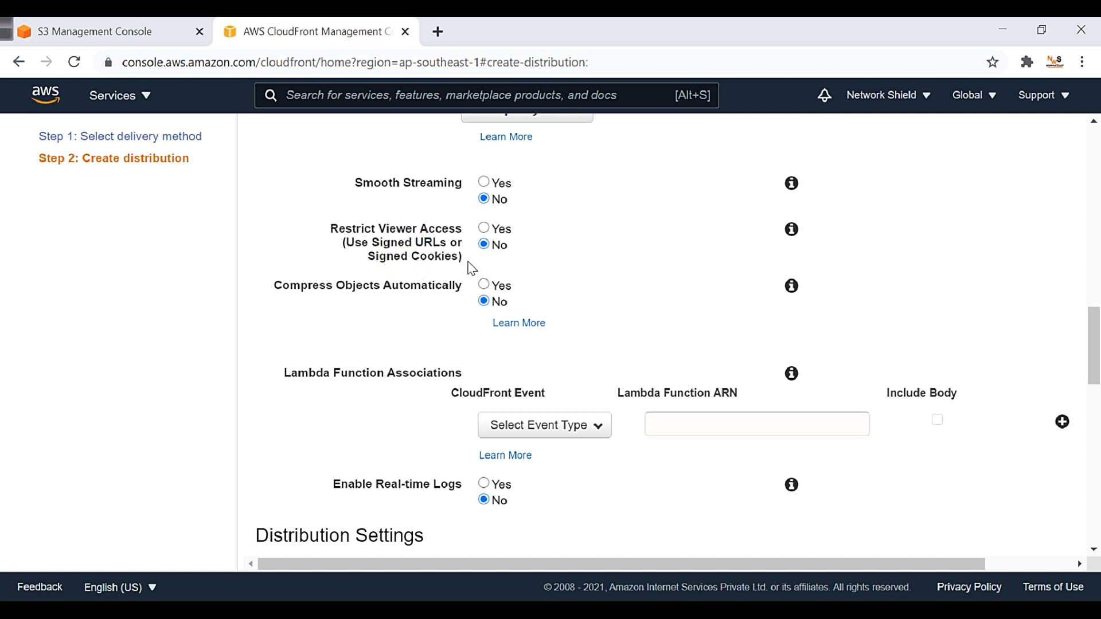
Step: Examine the Lambda associations, real-time logs, price class, WAF, alternate domain names, SSL certificate, HTTP version and Default Root Object settings
{"action": "scroll", "coordinate": [511, 321], "scroll_direction": "down", "scroll_amount": 3}
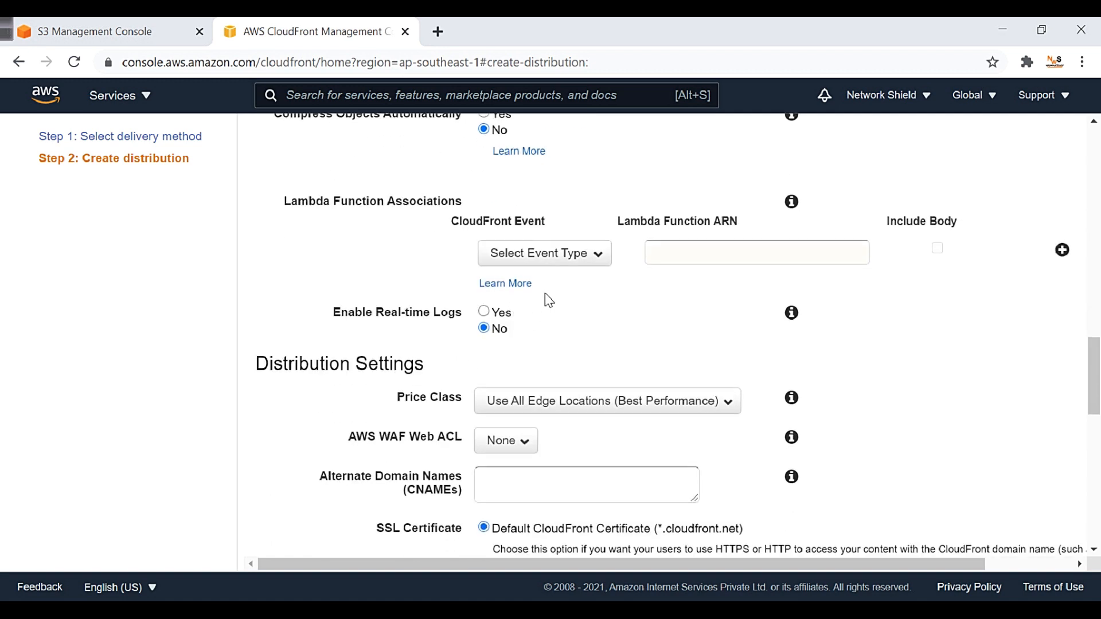
{"action": "scroll", "coordinate": [550, 290], "scroll_direction": "down", "scroll_amount": 1}
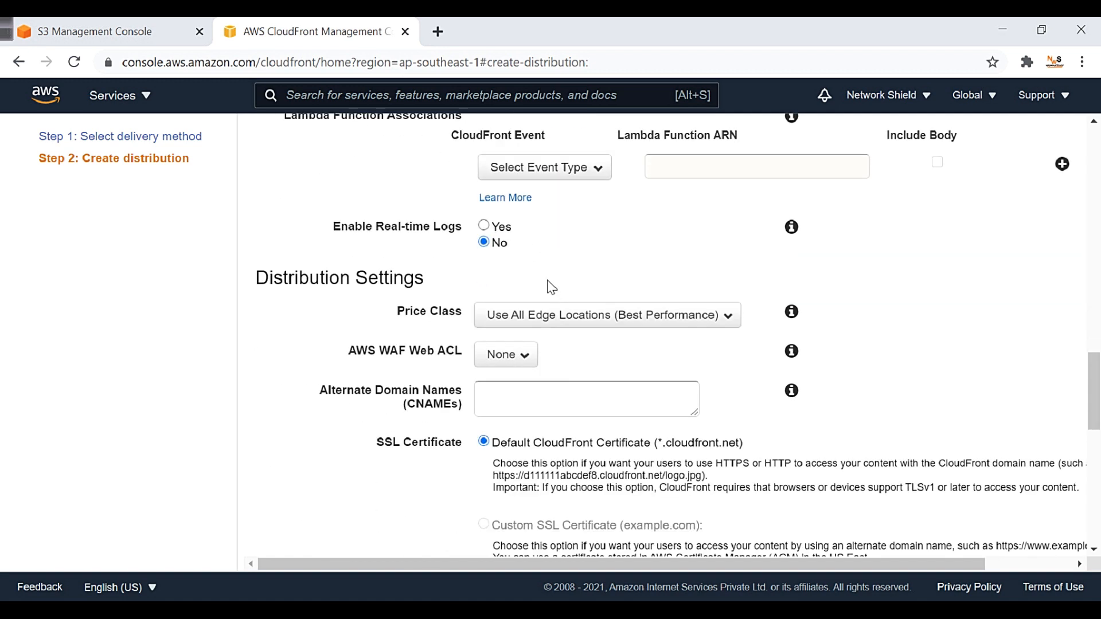
{"action": "scroll", "coordinate": [539, 255], "scroll_direction": "up", "scroll_amount": 3}
{"action": "scroll", "coordinate": [542, 269], "scroll_direction": "down", "scroll_amount": 6}
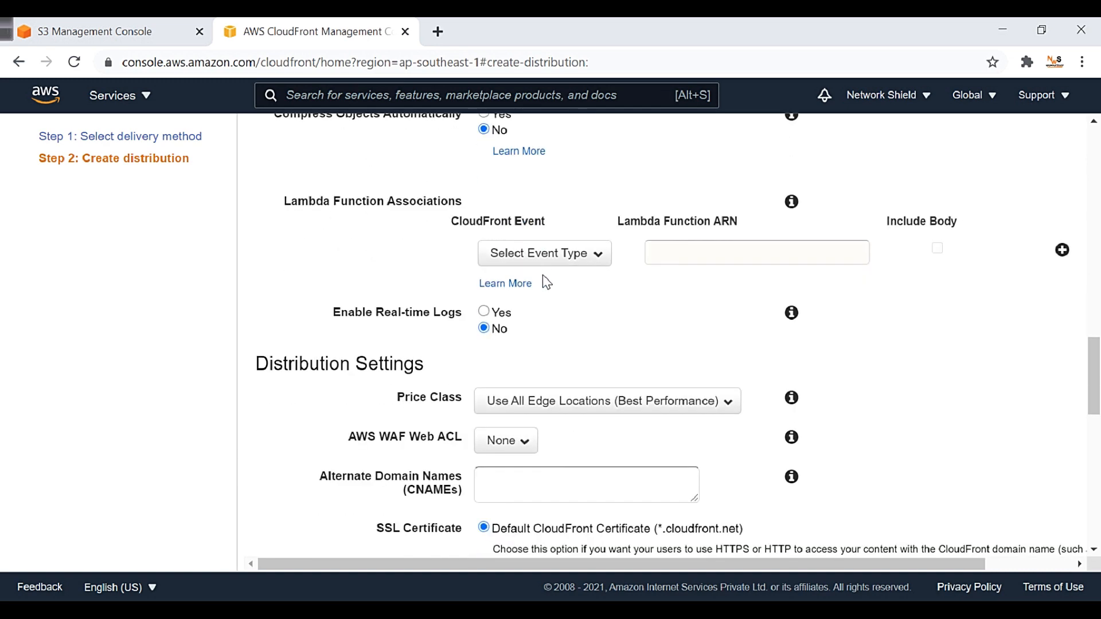
{"action": "scroll", "coordinate": [545, 289], "scroll_direction": "down", "scroll_amount": 3}
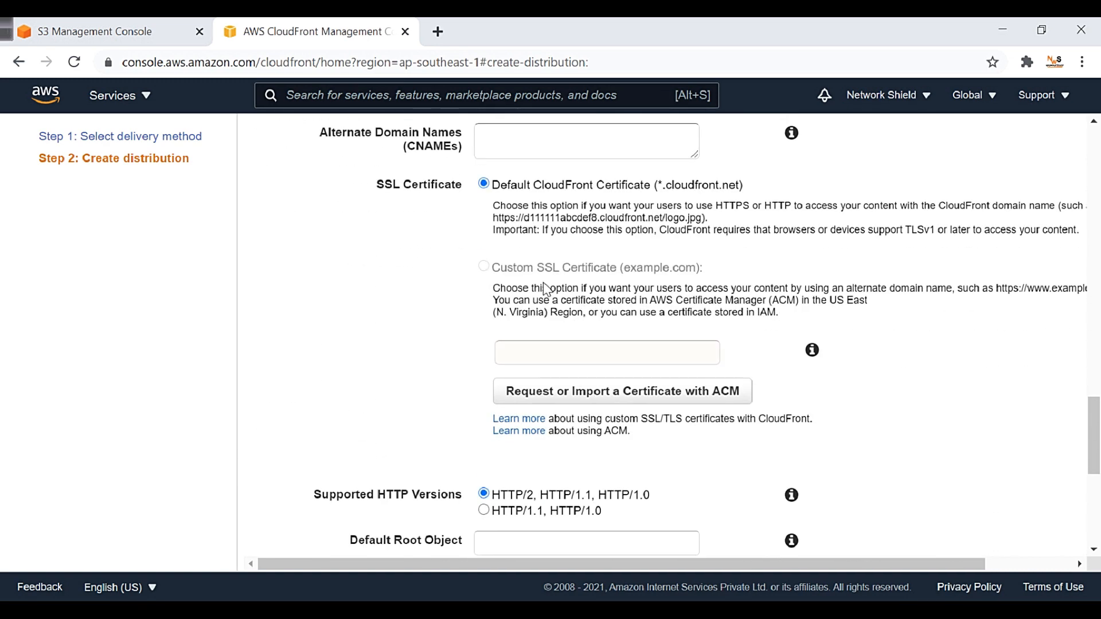
{"action": "scroll", "coordinate": [546, 290], "scroll_direction": "up", "scroll_amount": 2}
{"action": "scroll", "coordinate": [406, 299], "scroll_direction": "up", "scroll_amount": 1}
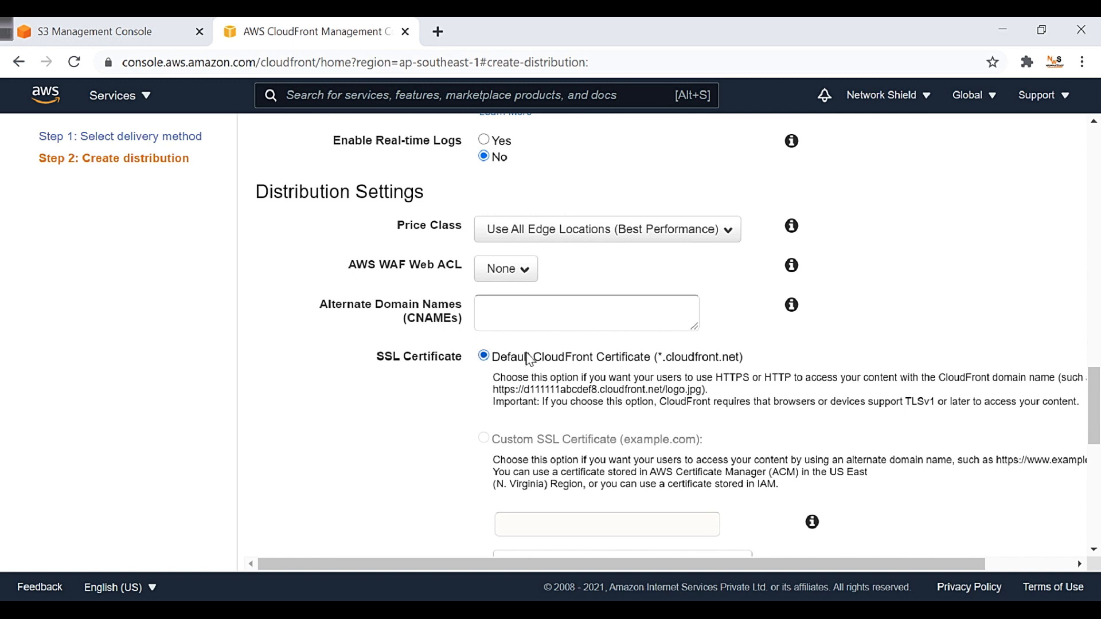
{"action": "double_click", "coordinate": [921, 401]}
{"action": "left_click", "coordinate": [928, 428]}
{"action": "scroll", "coordinate": [622, 338], "scroll_direction": "down", "scroll_amount": 3}
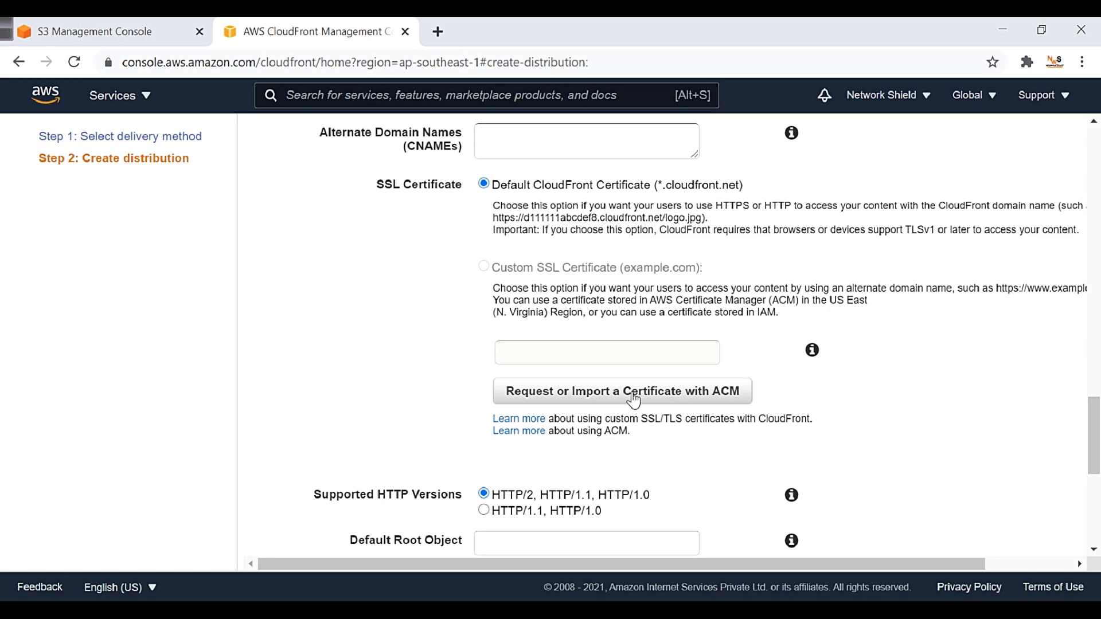
{"action": "scroll", "coordinate": [633, 399], "scroll_direction": "down", "scroll_amount": 1}
{"action": "scroll", "coordinate": [634, 400], "scroll_direction": "up", "scroll_amount": 2}
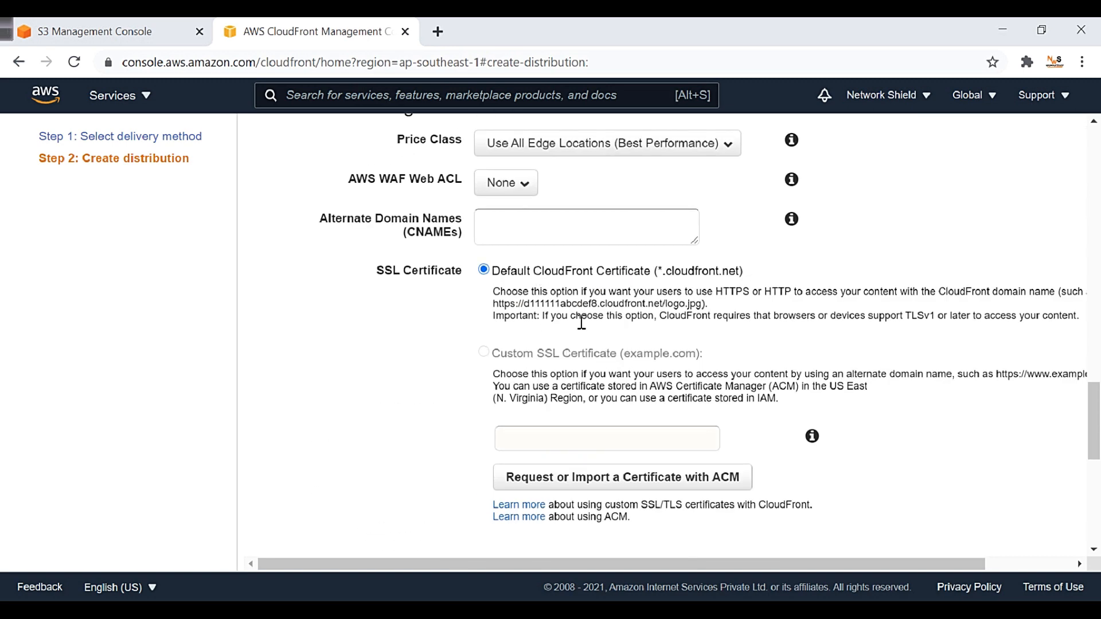
{"action": "scroll", "coordinate": [581, 322], "scroll_direction": "down", "scroll_amount": 3}
{"action": "scroll", "coordinate": [601, 365], "scroll_direction": "down", "scroll_amount": 1}
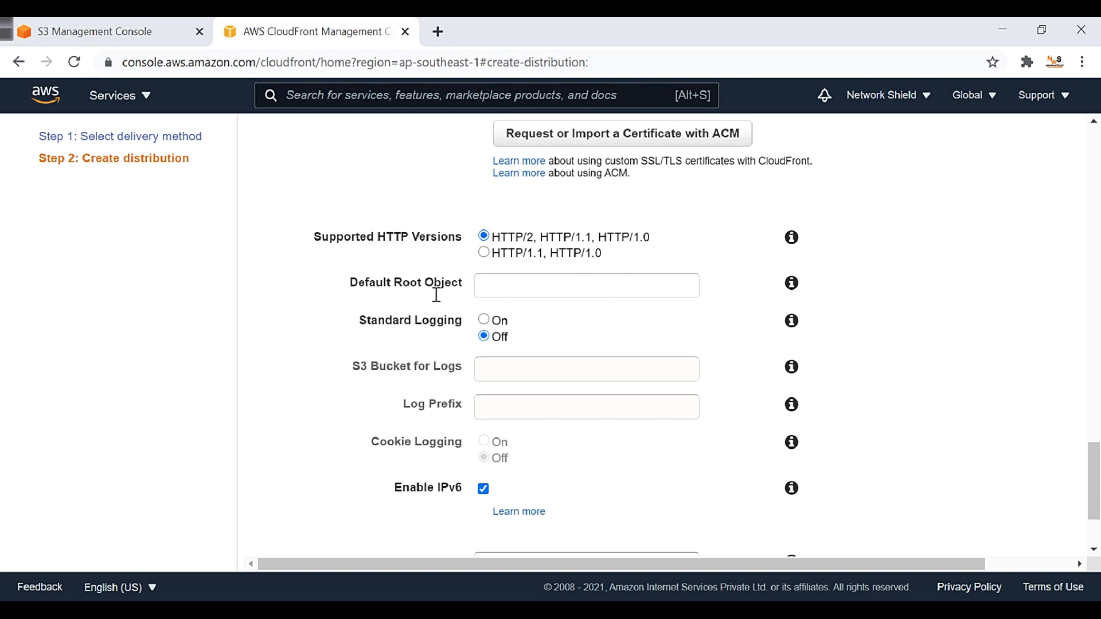
Step: Open WSUB_White.png in the networkshield S3 bucket and copy the .png ending of its object URL
{"action": "left_click", "coordinate": [108, 29]}
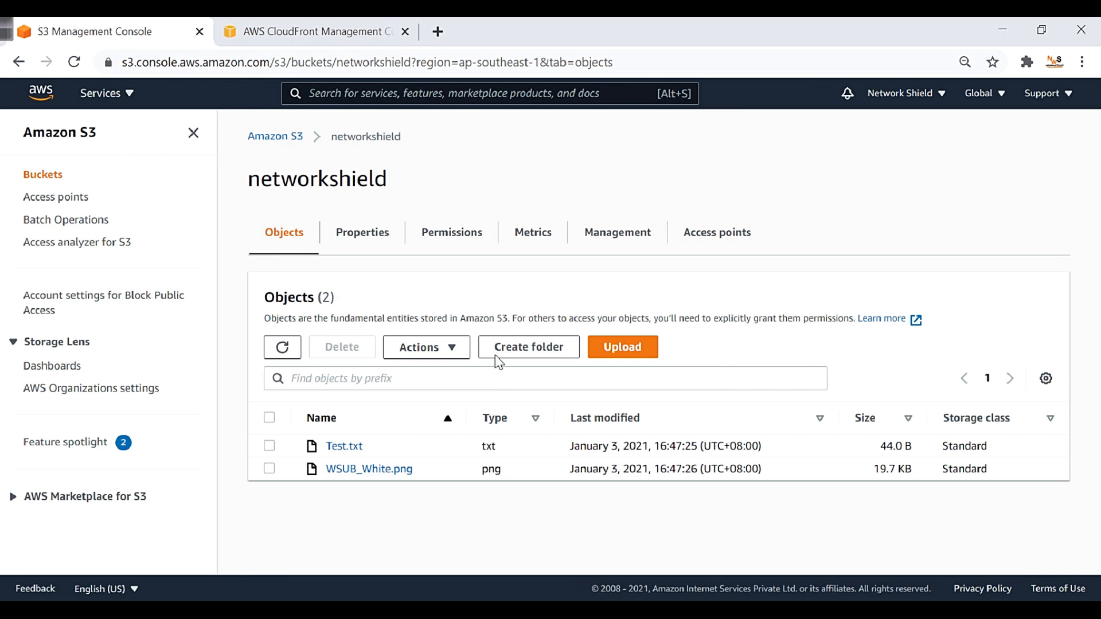
{"action": "left_click", "coordinate": [376, 469]}
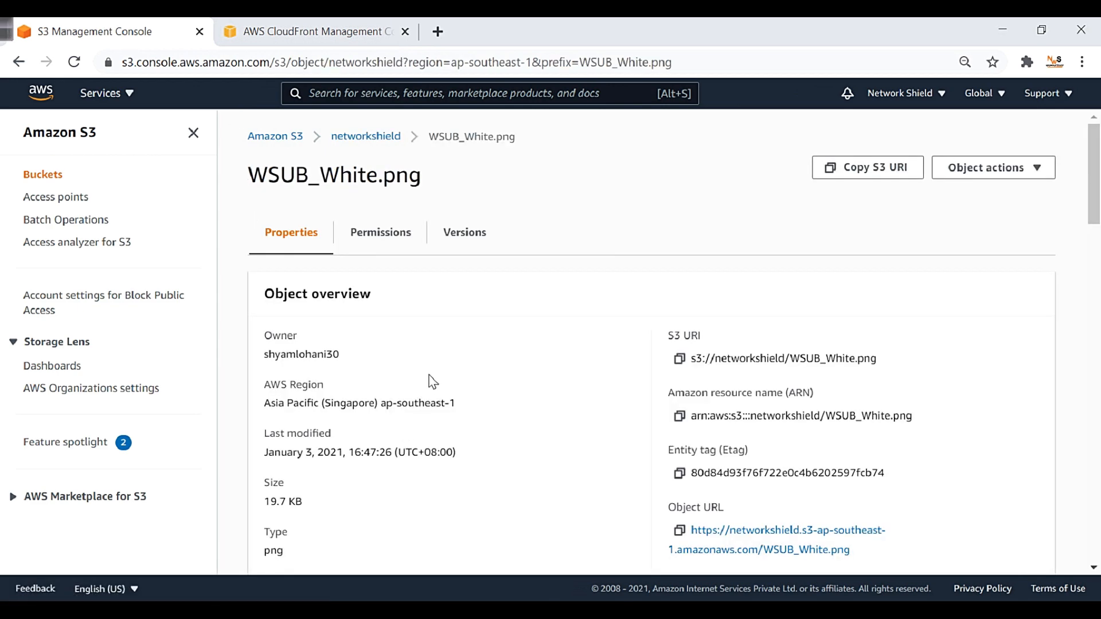
{"action": "scroll", "coordinate": [658, 412], "scroll_direction": "down", "scroll_amount": 3}
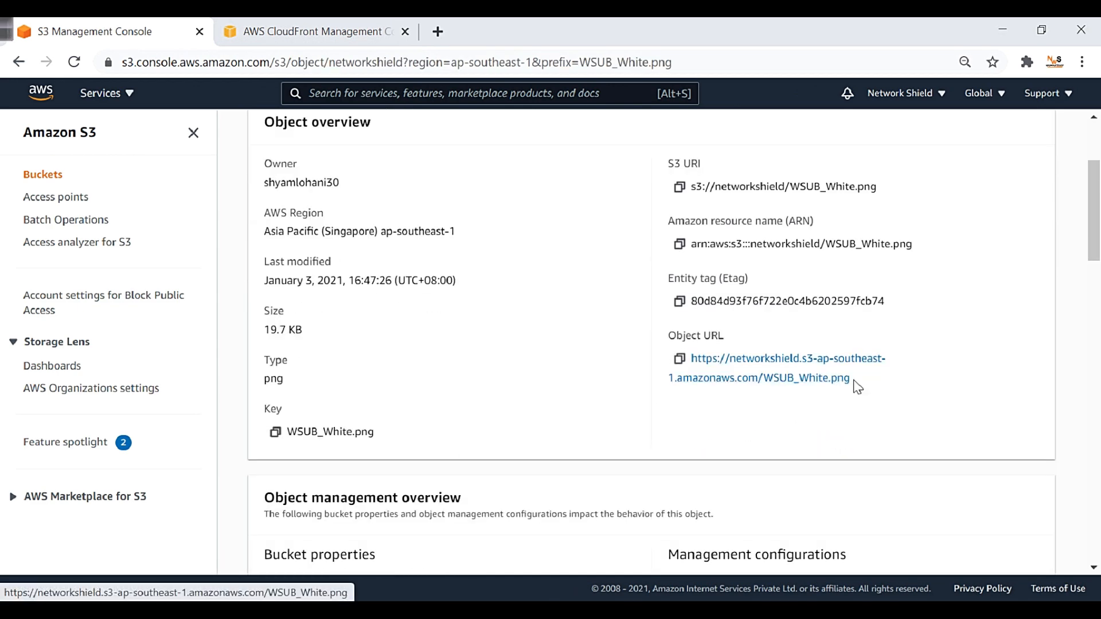
{"action": "left_click_drag", "start_coordinate": [858, 386], "coordinate": [833, 387]}
{"action": "key", "text": "ctrl+c"}
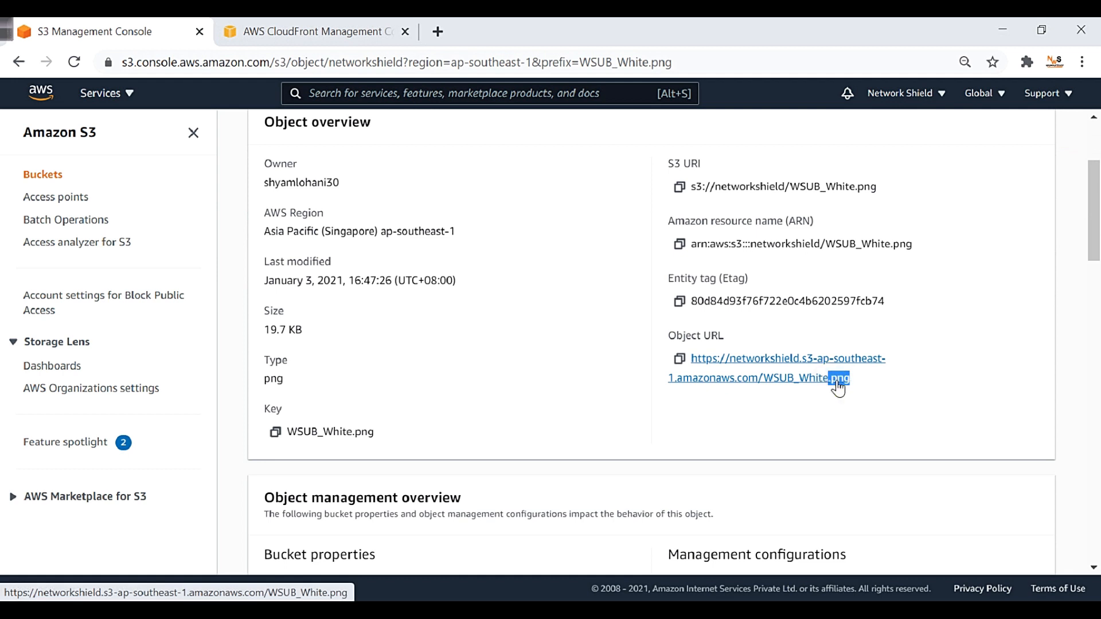
Step: Return to the CloudFront distribution form and set the Default Root Object to .png
{"action": "left_click", "coordinate": [297, 26]}
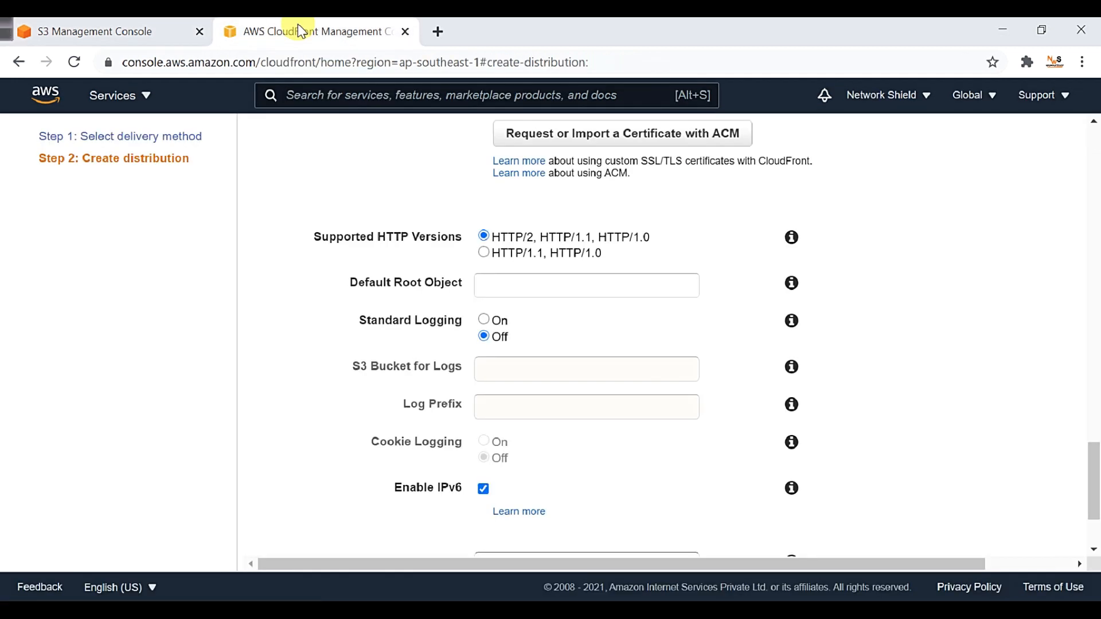
{"action": "left_click", "coordinate": [523, 297]}
{"action": "key", "text": "ctrl+v"}
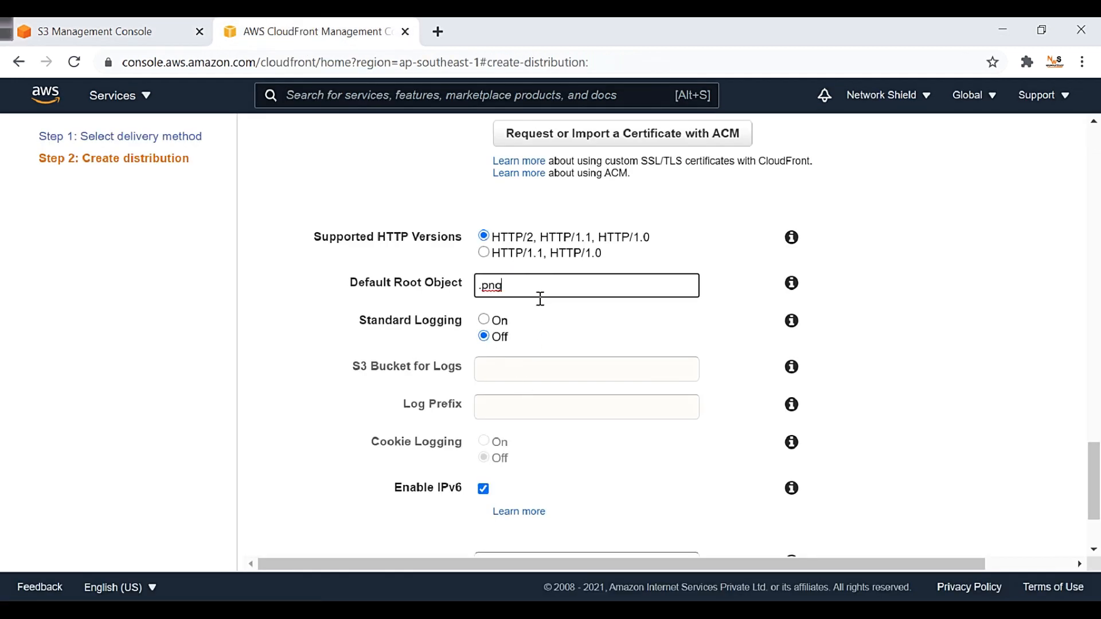
{"action": "left_click", "coordinate": [591, 327]}
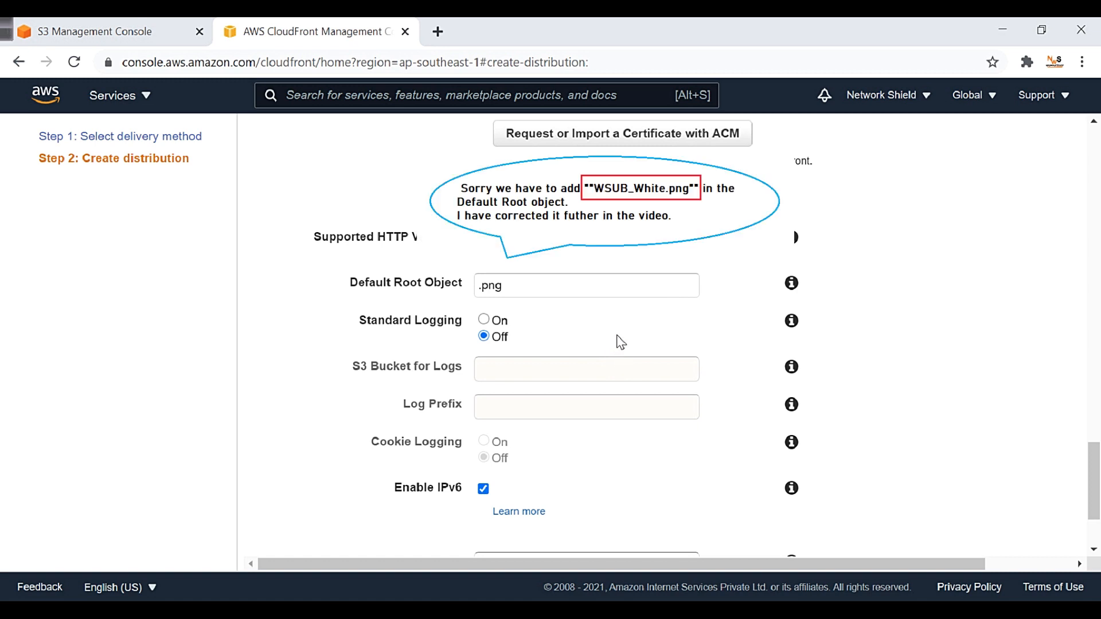
{"action": "left_click", "coordinate": [536, 287]}
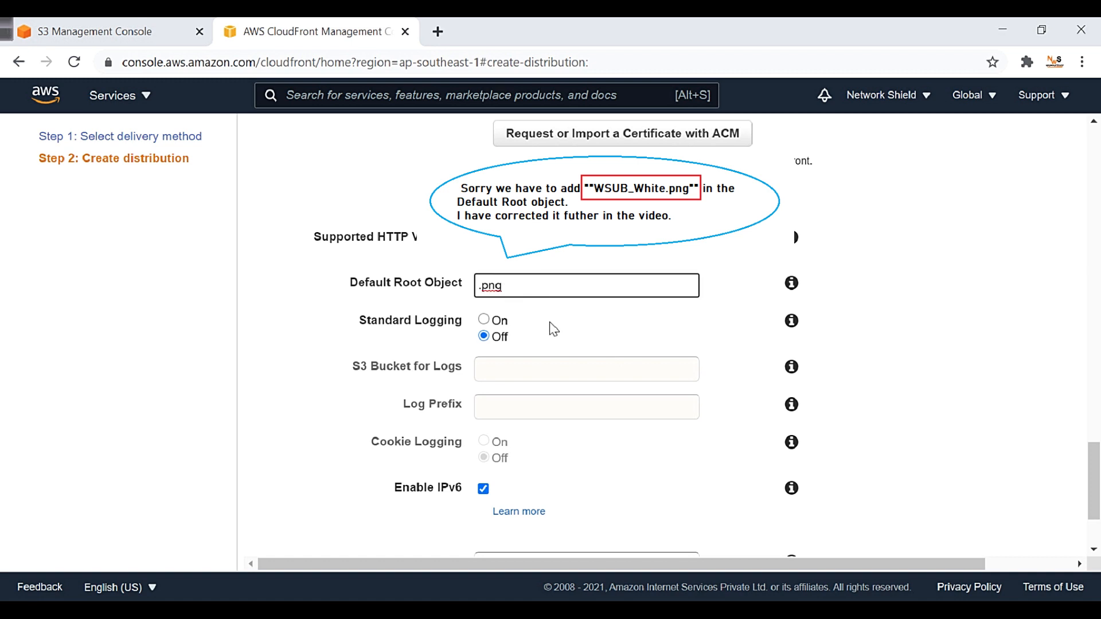
{"action": "left_click", "coordinate": [546, 303]}
Step: Create the distribution with its state Enabled and open the list of CloudFront distributions
{"action": "scroll", "coordinate": [544, 302], "scroll_direction": "down", "scroll_amount": 3}
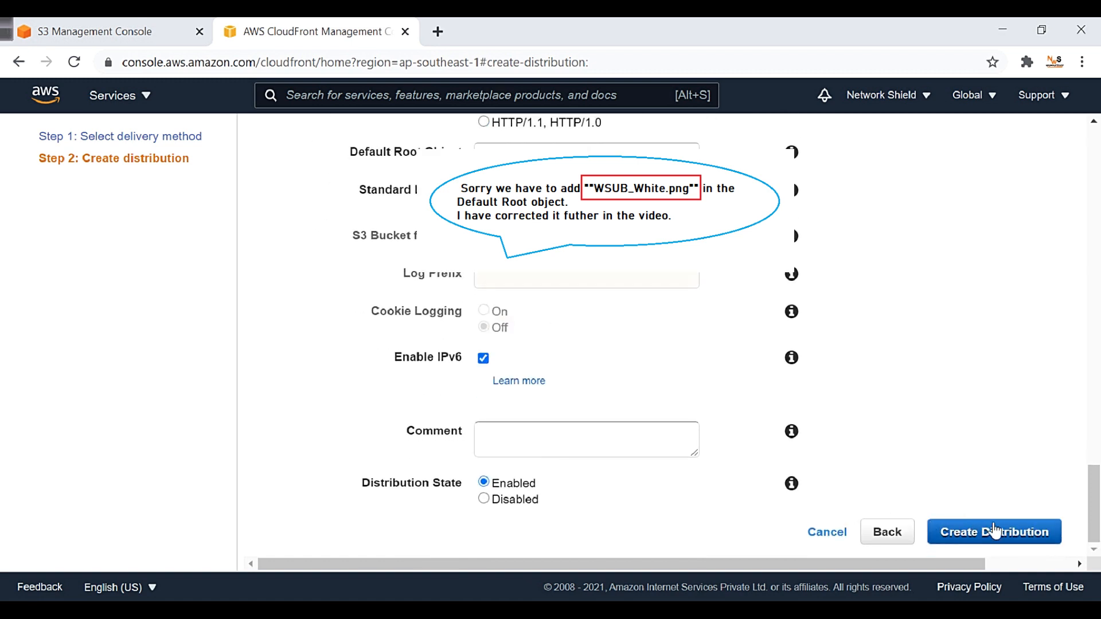
{"action": "left_click", "coordinate": [1001, 533]}
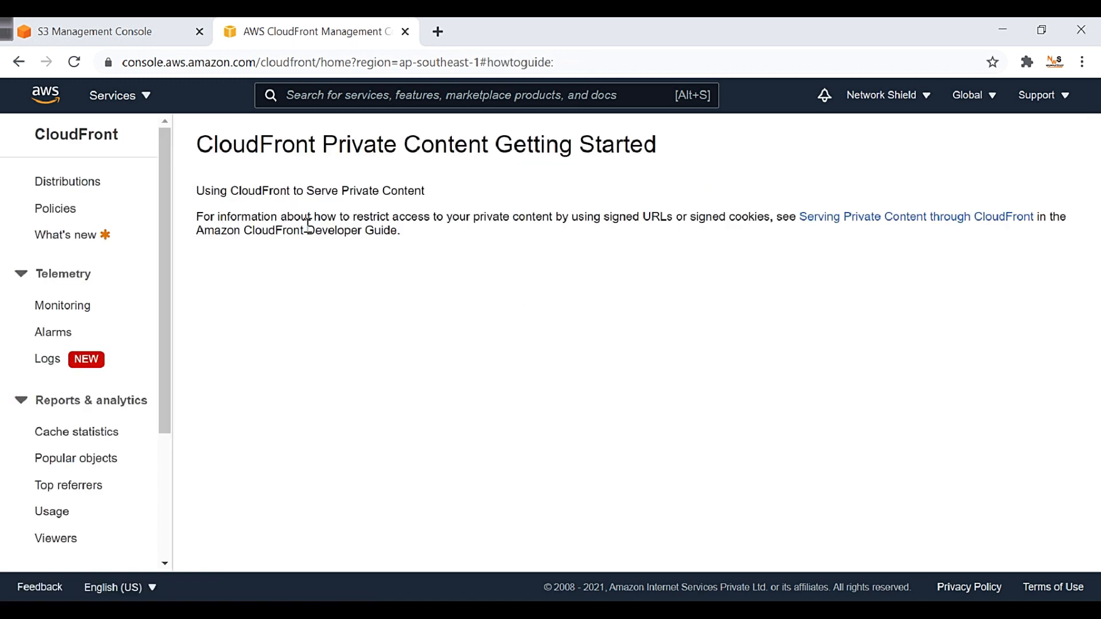
{"action": "left_click", "coordinate": [73, 183]}
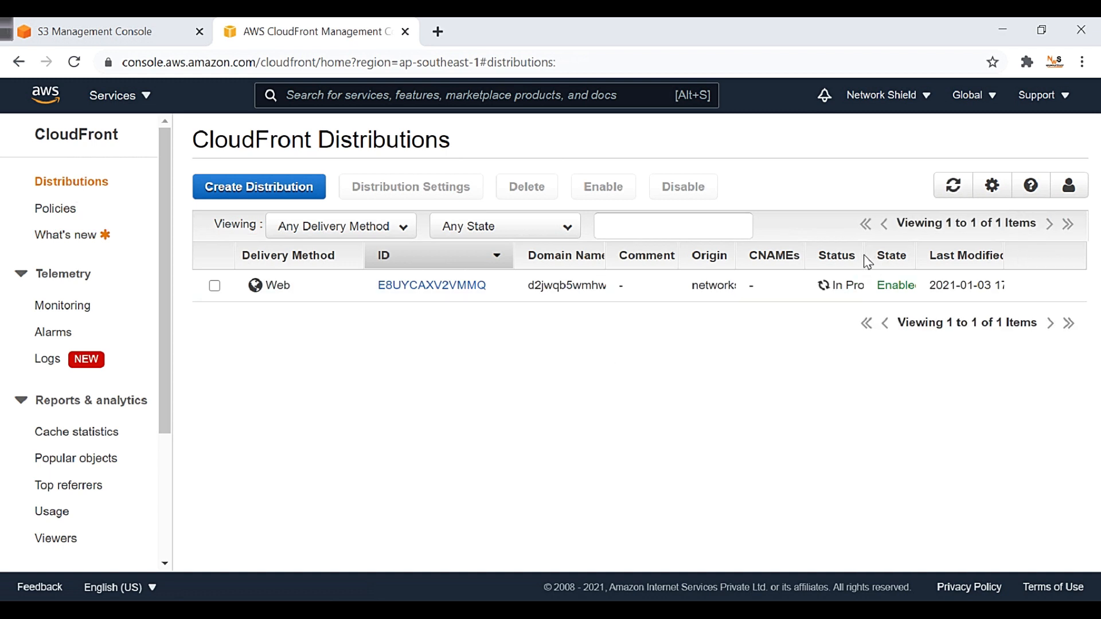
Step: Widen the Status and Domain Name columns in the distributions list so their full values can be read
{"action": "left_click_drag", "start_coordinate": [864, 260], "coordinate": [930, 266]}
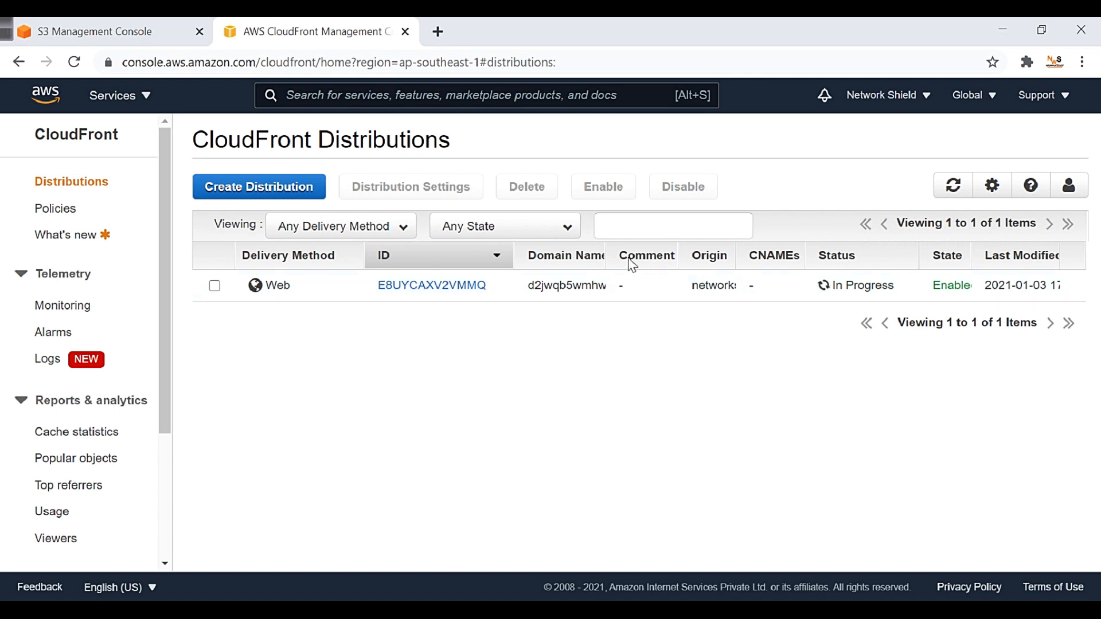
{"action": "left_click_drag", "start_coordinate": [604, 258], "coordinate": [737, 287]}
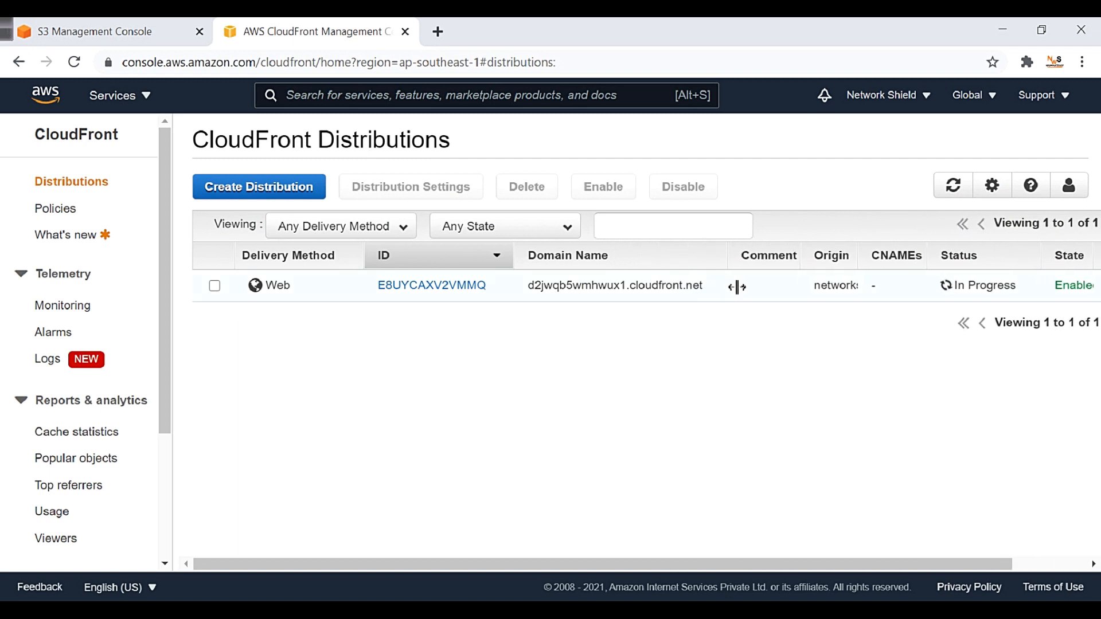
{"action": "mouse_move", "coordinate": [473, 565]}
{"action": "left_mouse_down"}
{"action": "mouse_move", "coordinate": [507, 562]}
{"action": "mouse_move", "coordinate": [459, 562]}
{"action": "left_mouse_up"}
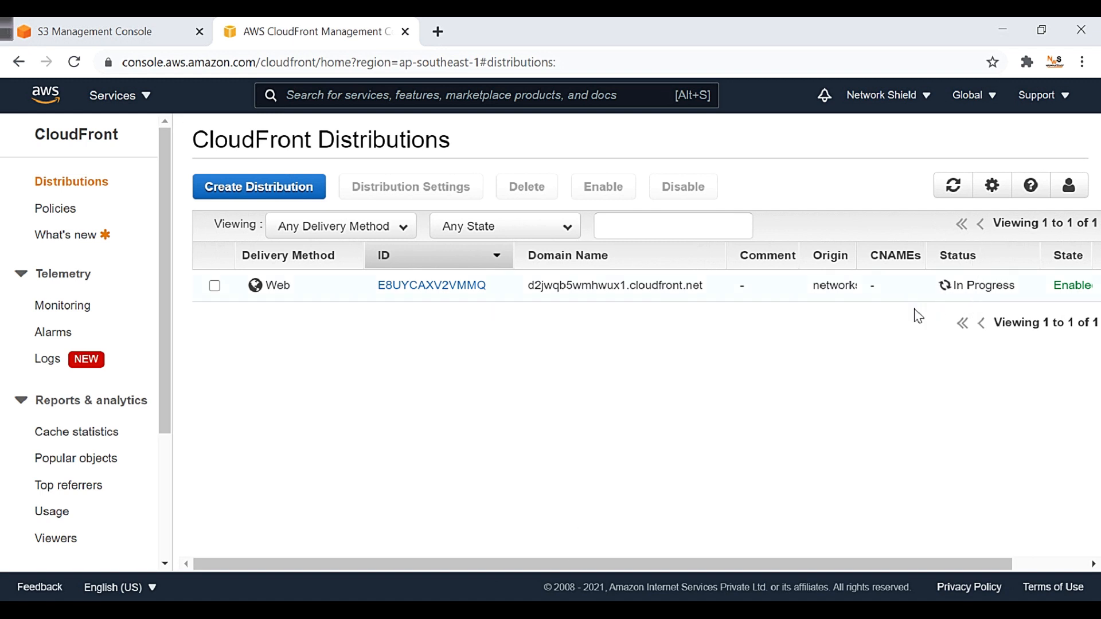
{"action": "left_click", "coordinate": [3, 31]}
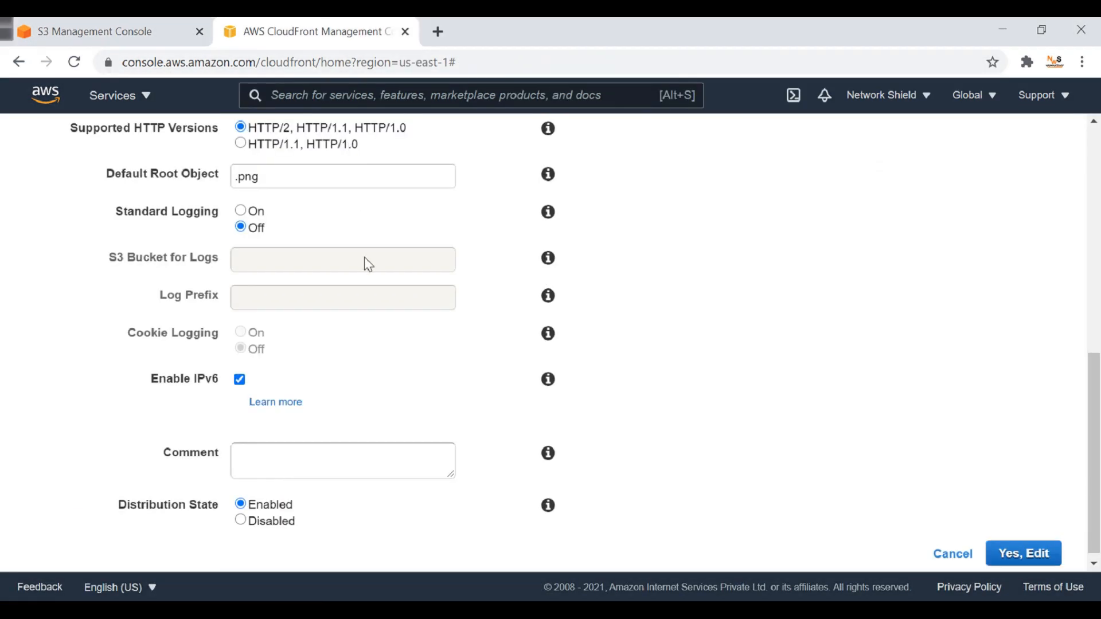
Step: Change the distribution's Default Root Object to WSUB_White.png and save the edited settings
{"action": "scroll", "coordinate": [378, 298], "scroll_direction": "up", "scroll_amount": 4}
{"action": "scroll", "coordinate": [401, 353], "scroll_direction": "down", "scroll_amount": 4}
{"action": "scroll", "coordinate": [378, 381], "scroll_direction": "up", "scroll_amount": 3}
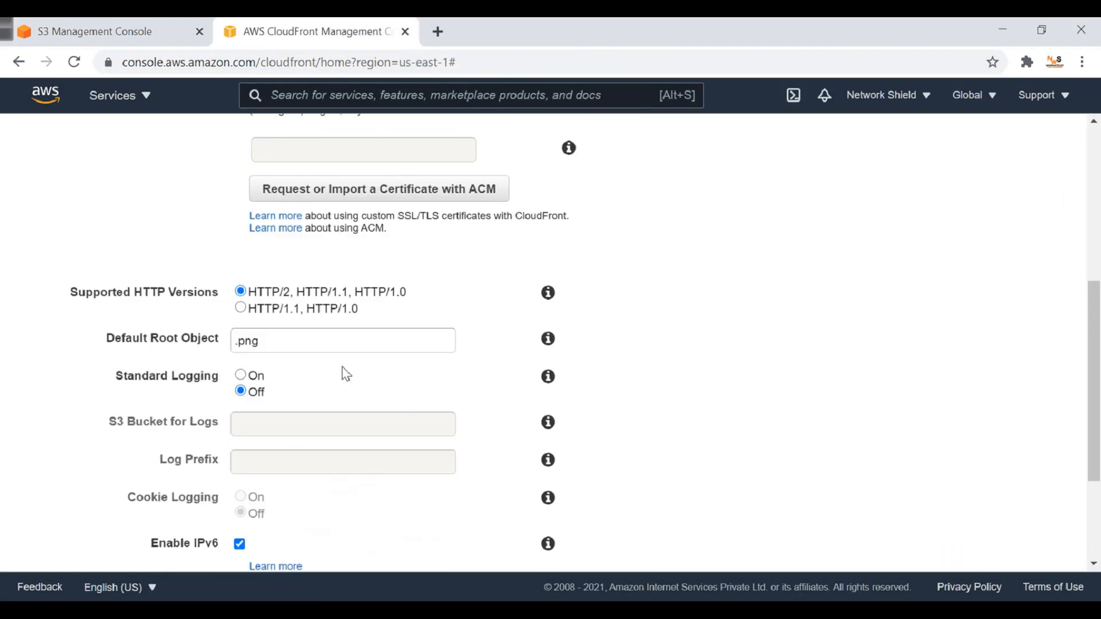
{"action": "left_click", "coordinate": [283, 342]}
{"action": "left_click_drag", "start_coordinate": [283, 342], "coordinate": [229, 345]}
{"action": "type", "text": "WSUB_White.png"}
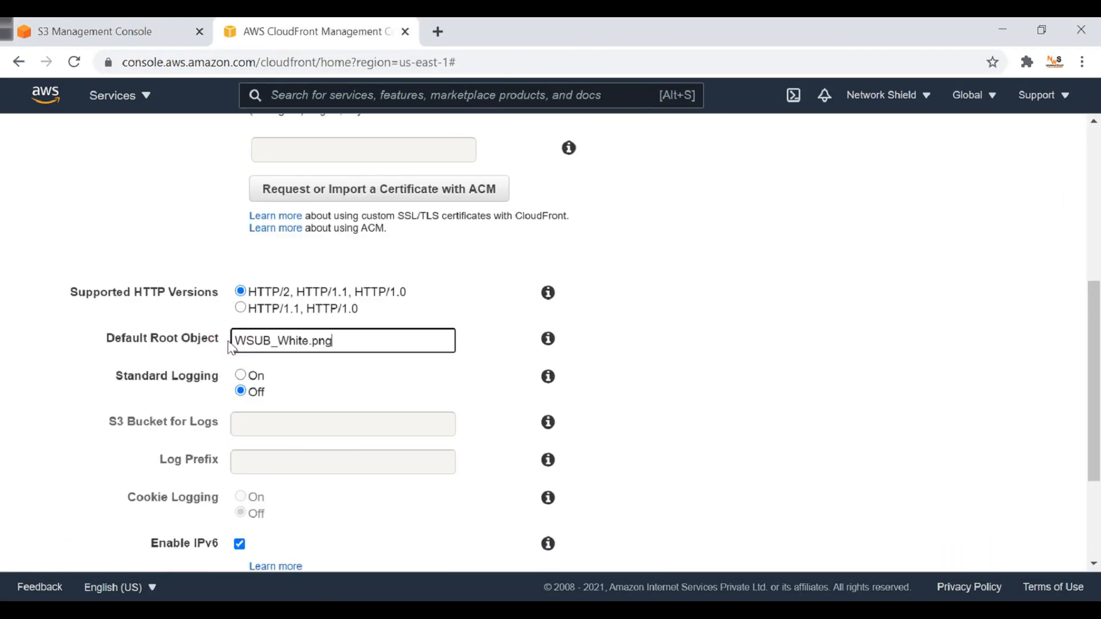
{"action": "scroll", "coordinate": [745, 381], "scroll_direction": "down", "scroll_amount": 3}
{"action": "left_click", "coordinate": [1013, 545]}
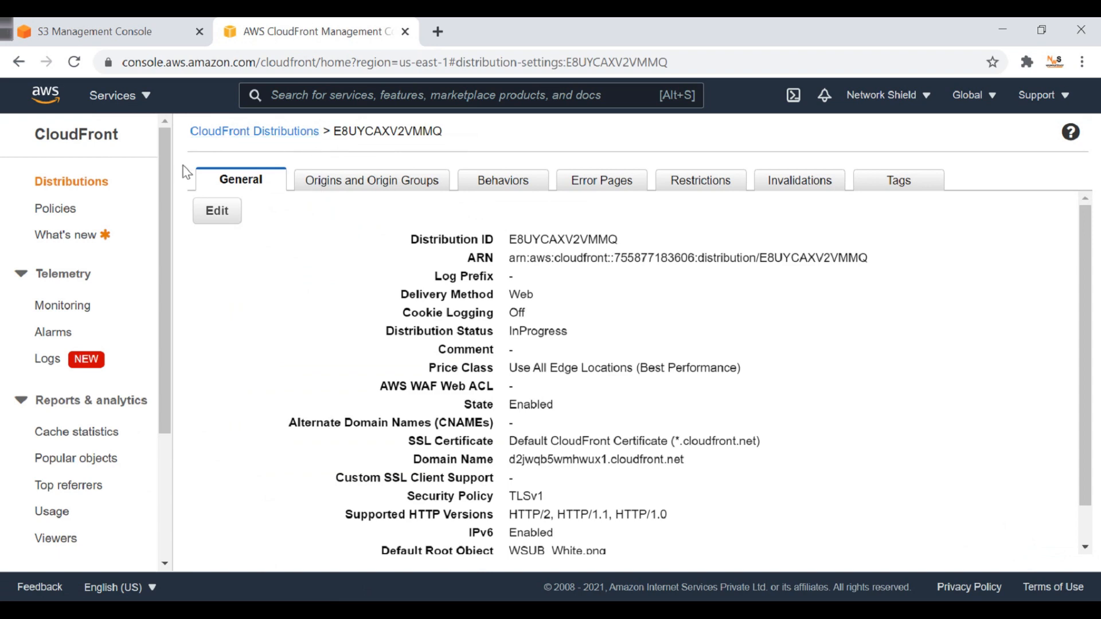
Step: Check the distribution's deployment status in the distributions list and open its general details
{"action": "left_click", "coordinate": [71, 190]}
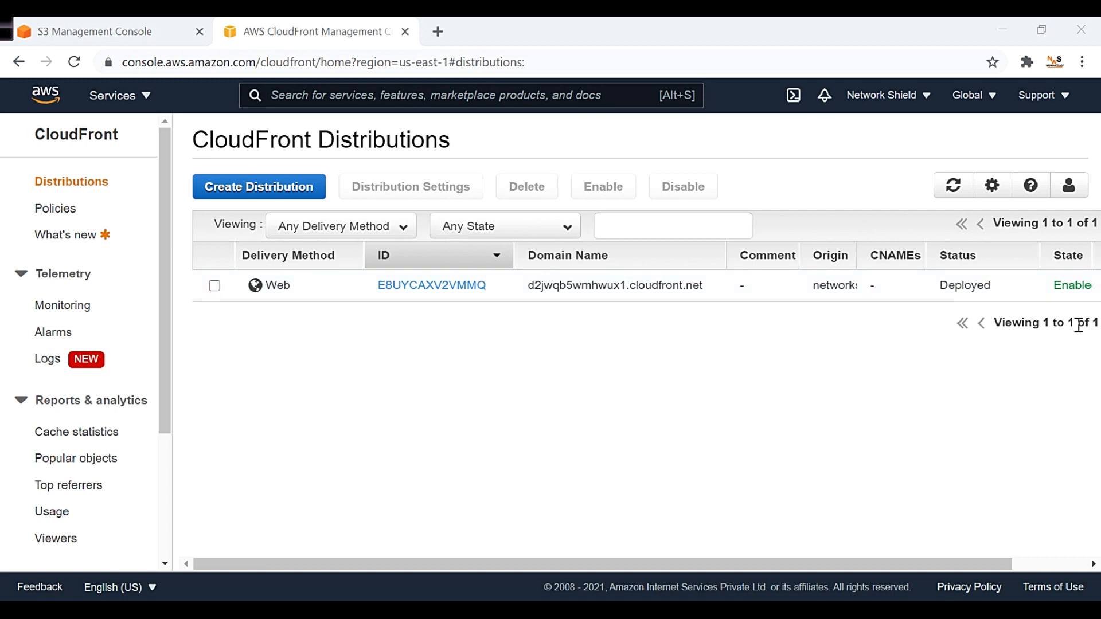
{"action": "left_click_drag", "start_coordinate": [1008, 294], "coordinate": [936, 288]}
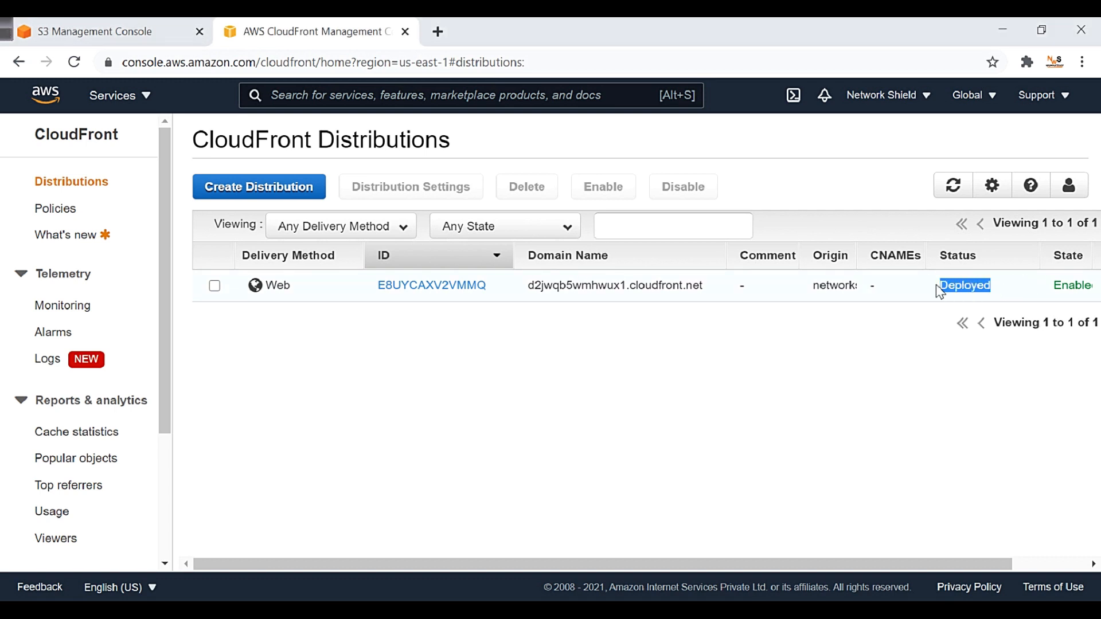
{"action": "left_click", "coordinate": [937, 287]}
{"action": "left_click", "coordinate": [437, 287]}
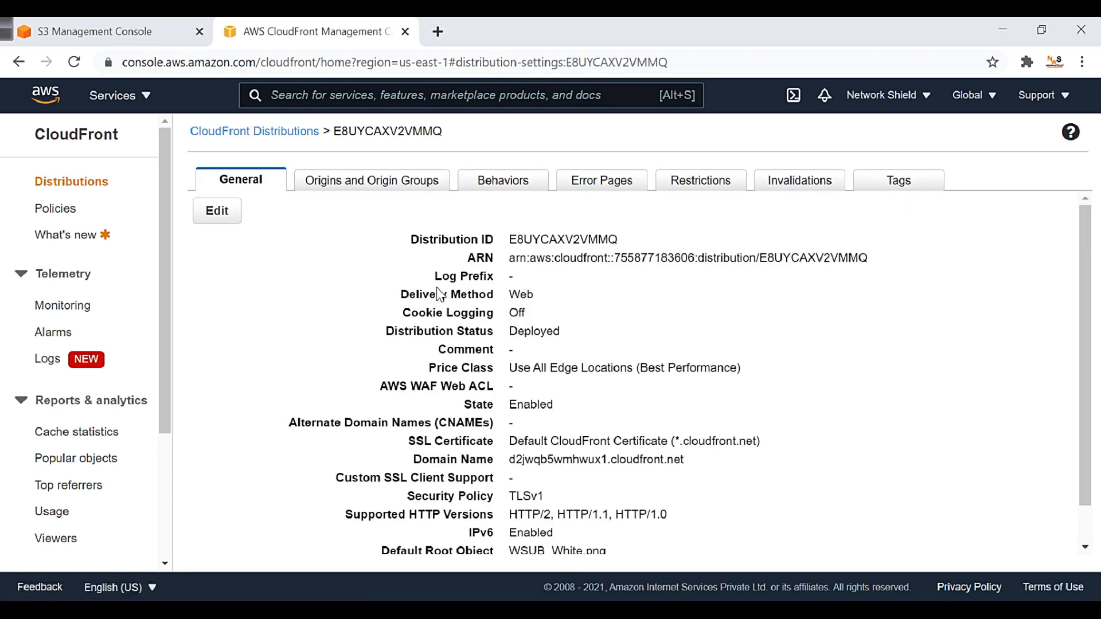
{"action": "scroll", "coordinate": [479, 331], "scroll_direction": "down", "scroll_amount": 1}
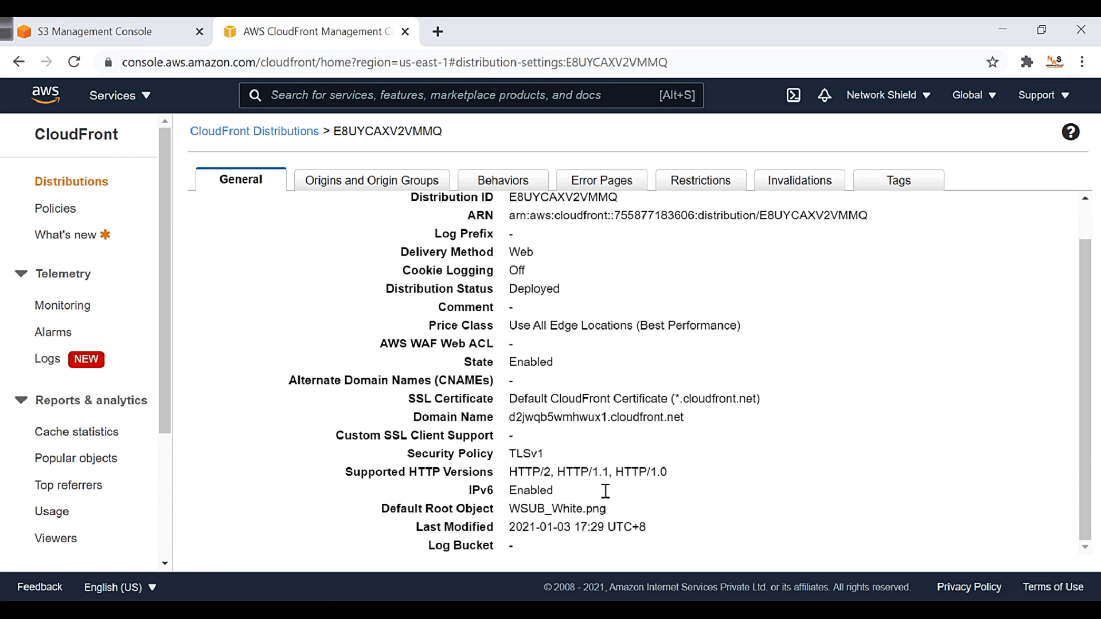
Step: Copy the CloudFront domain name from the distribution's general details
{"action": "mouse_move", "coordinate": [509, 456]}
{"action": "left_mouse_down"}
{"action": "mouse_move", "coordinate": [545, 463]}
{"action": "mouse_move", "coordinate": [509, 456]}
{"action": "left_mouse_up"}
{"action": "left_click", "coordinate": [614, 455]}
{"action": "left_click_drag", "start_coordinate": [509, 419], "coordinate": [686, 418]}
{"action": "right_click", "coordinate": [644, 419]}
{"action": "left_click", "coordinate": [695, 430]}
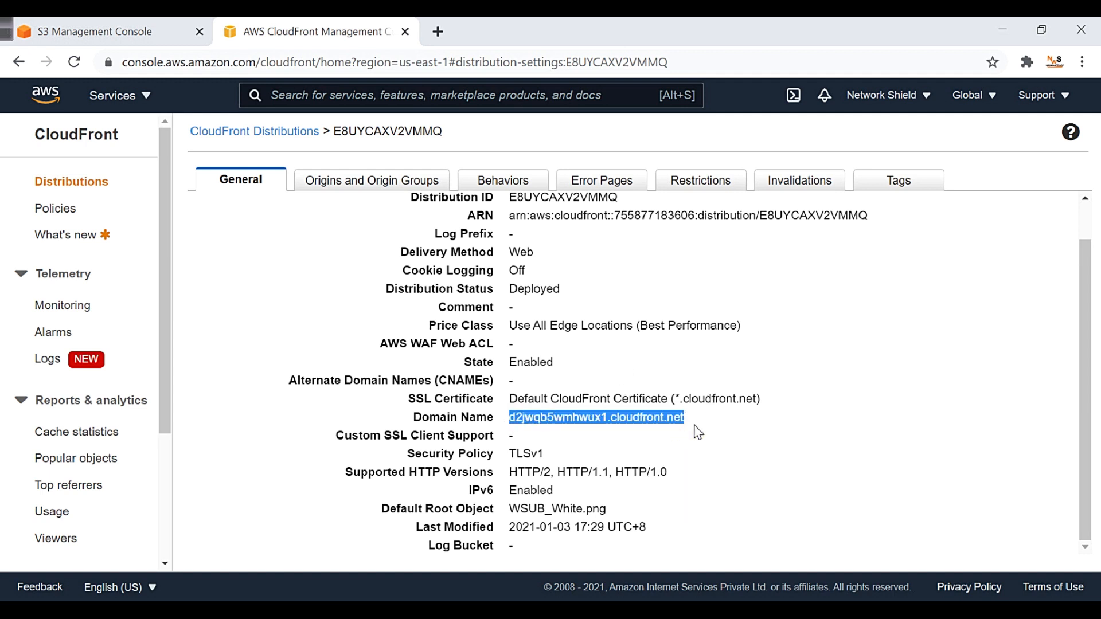
{"action": "left_click", "coordinate": [697, 424]}
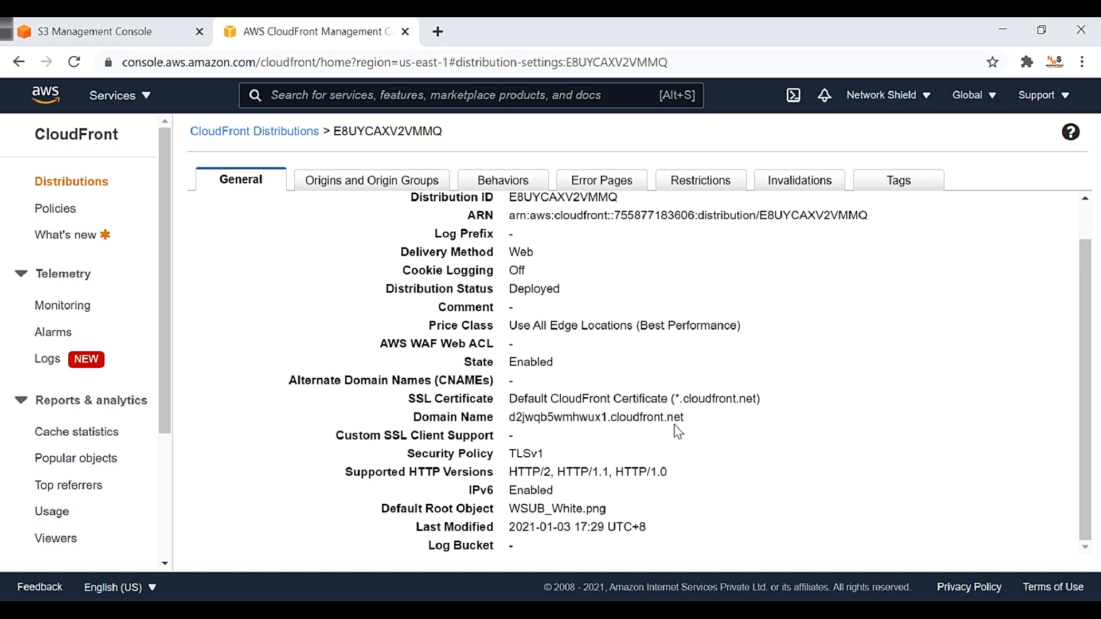
Step: Check the object URL of WSUB_White.png in S3 and return to review the distribution's general details
{"action": "left_click", "coordinate": [129, 29]}
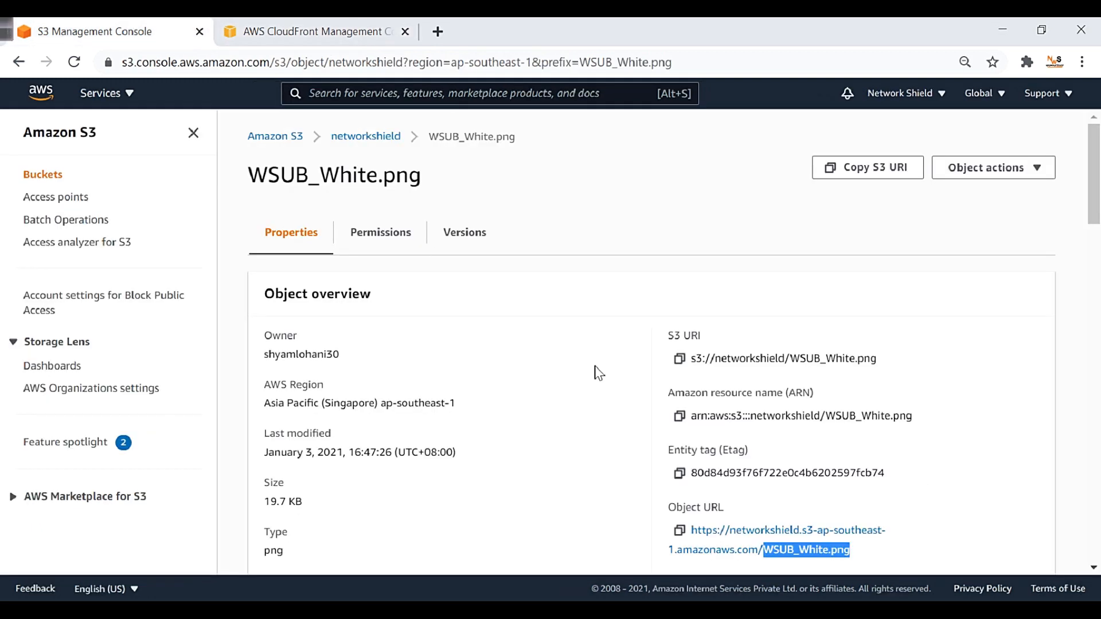
{"action": "left_click", "coordinate": [357, 28]}
{"action": "scroll", "coordinate": [470, 322], "scroll_direction": "up", "scroll_amount": 1}
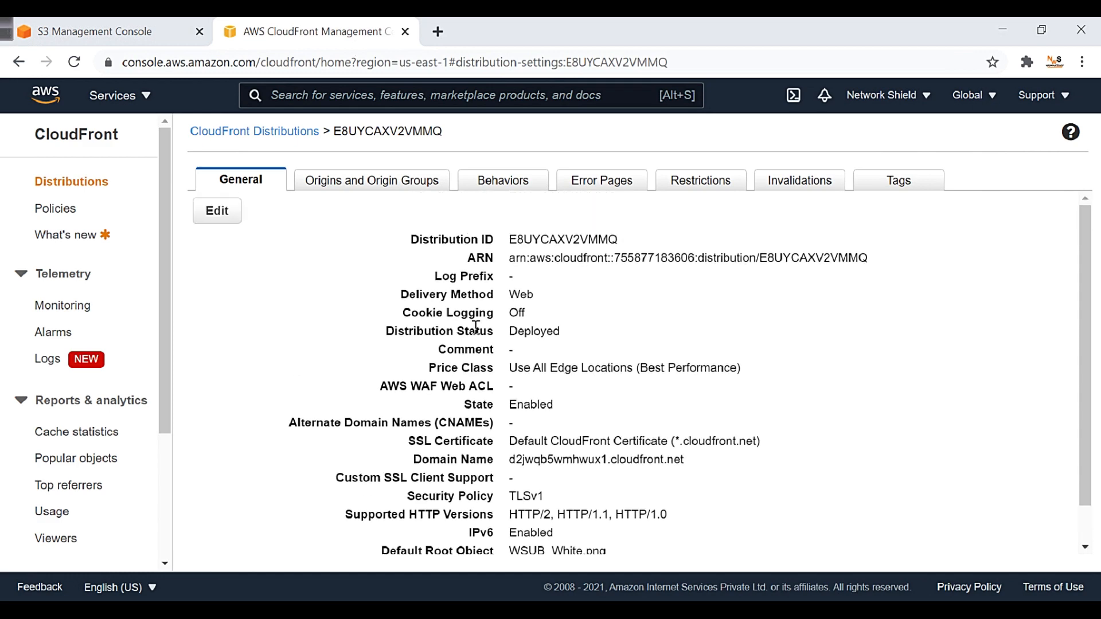
{"action": "scroll", "coordinate": [509, 396], "scroll_direction": "down", "scroll_amount": 1}
{"action": "scroll", "coordinate": [814, 318], "scroll_direction": "up", "scroll_amount": 1}
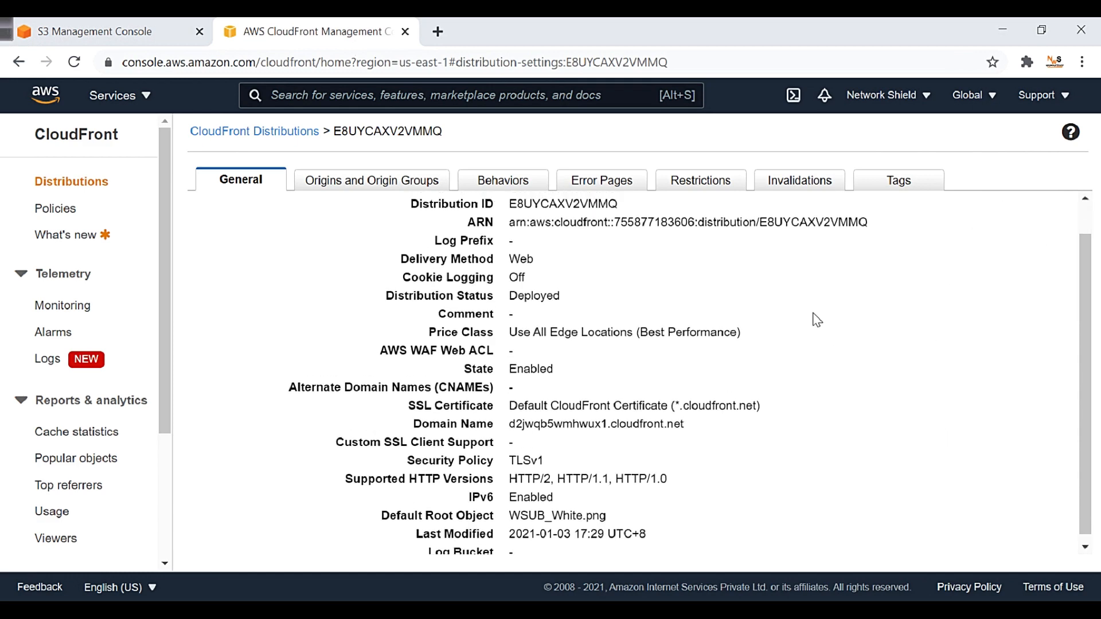
Step: Open the distribution's settings for editing and examine the Default Root Object value
{"action": "left_click", "coordinate": [218, 210]}
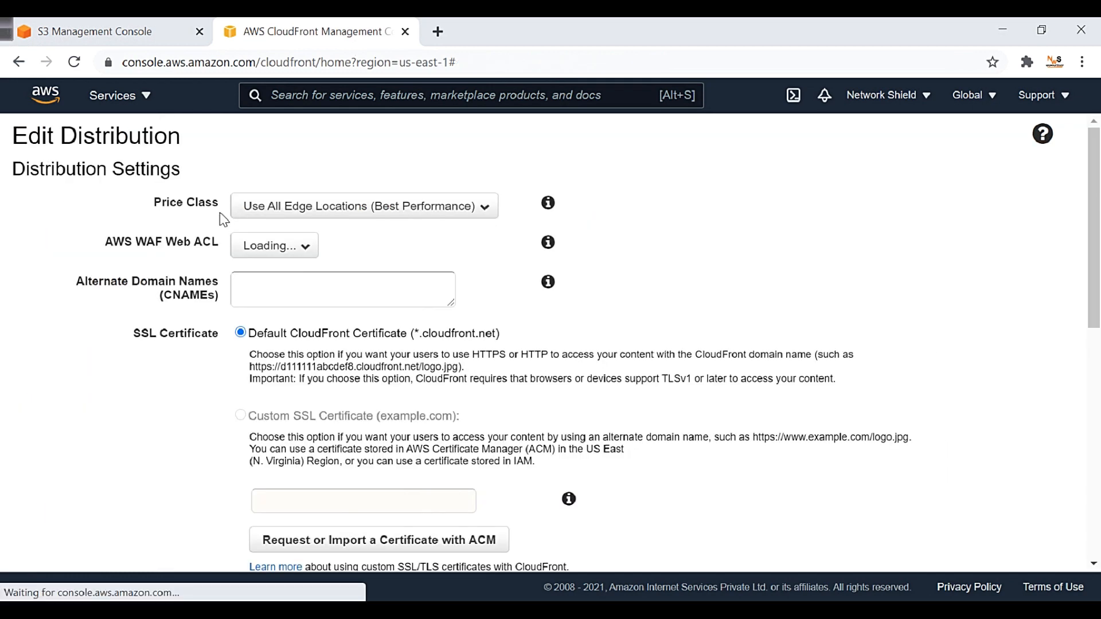
{"action": "scroll", "coordinate": [378, 394], "scroll_direction": "down", "scroll_amount": 7}
{"action": "scroll", "coordinate": [380, 396], "scroll_direction": "down", "scroll_amount": 2}
{"action": "scroll", "coordinate": [369, 313], "scroll_direction": "up", "scroll_amount": 3}
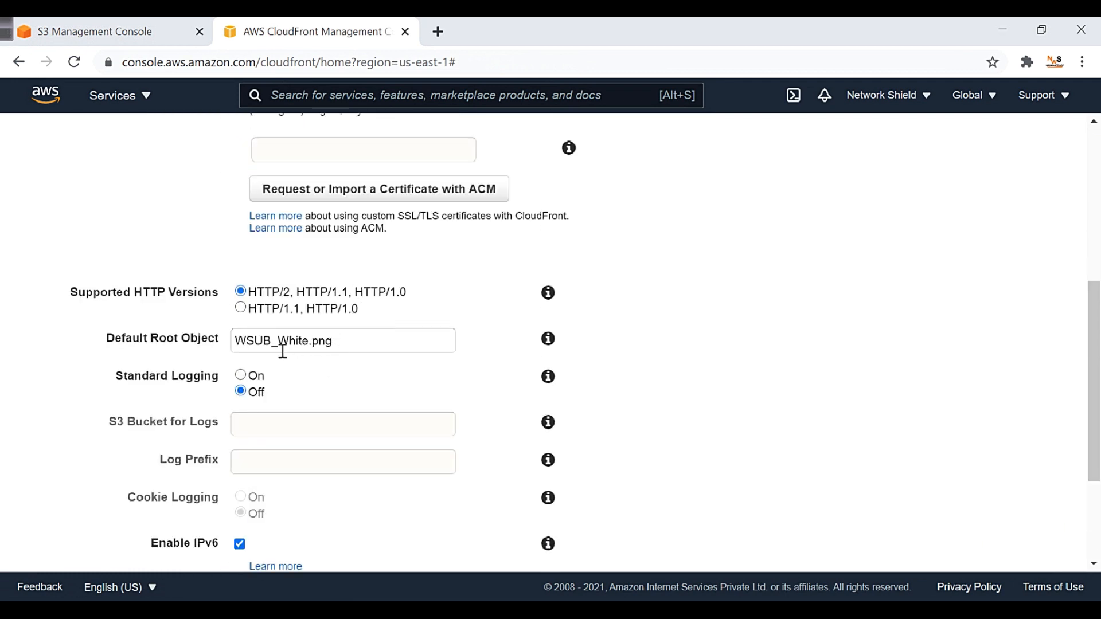
{"action": "left_click_drag", "start_coordinate": [344, 350], "coordinate": [243, 351]}
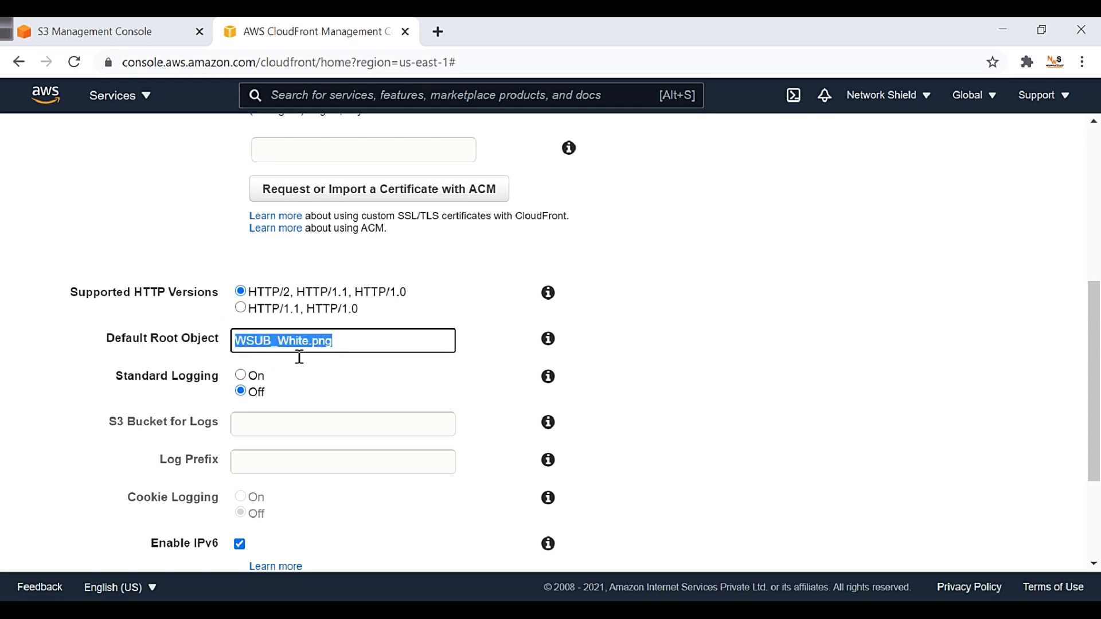
{"action": "left_click", "coordinate": [350, 354]}
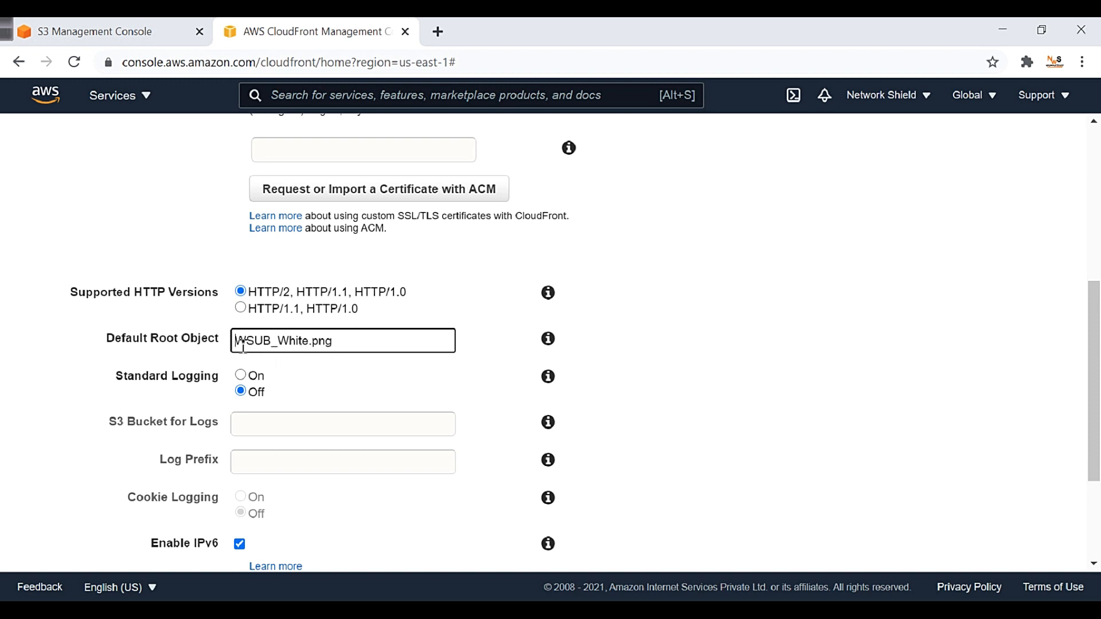
{"action": "left_click_drag", "start_coordinate": [243, 346], "coordinate": [375, 347]}
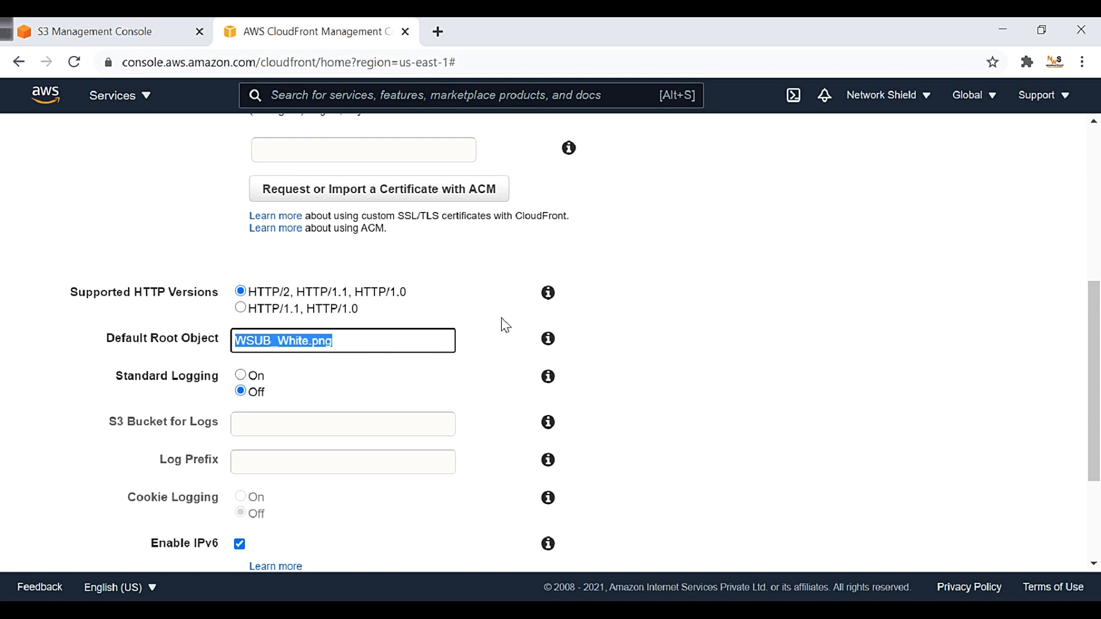
Step: Compare the Default Root Object with the object URL of WSUB_White.png in S3, then leave the distribution edit form without saving
{"action": "left_click", "coordinate": [111, 28]}
{"action": "scroll", "coordinate": [583, 337], "scroll_direction": "down", "scroll_amount": 3}
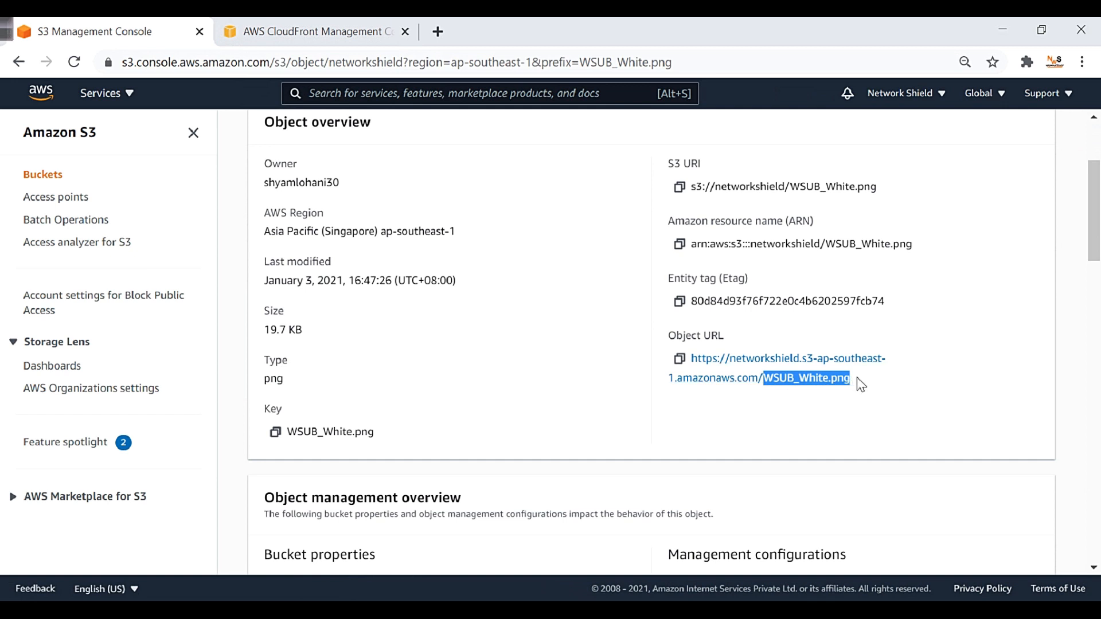
{"action": "left_click", "coordinate": [349, 29]}
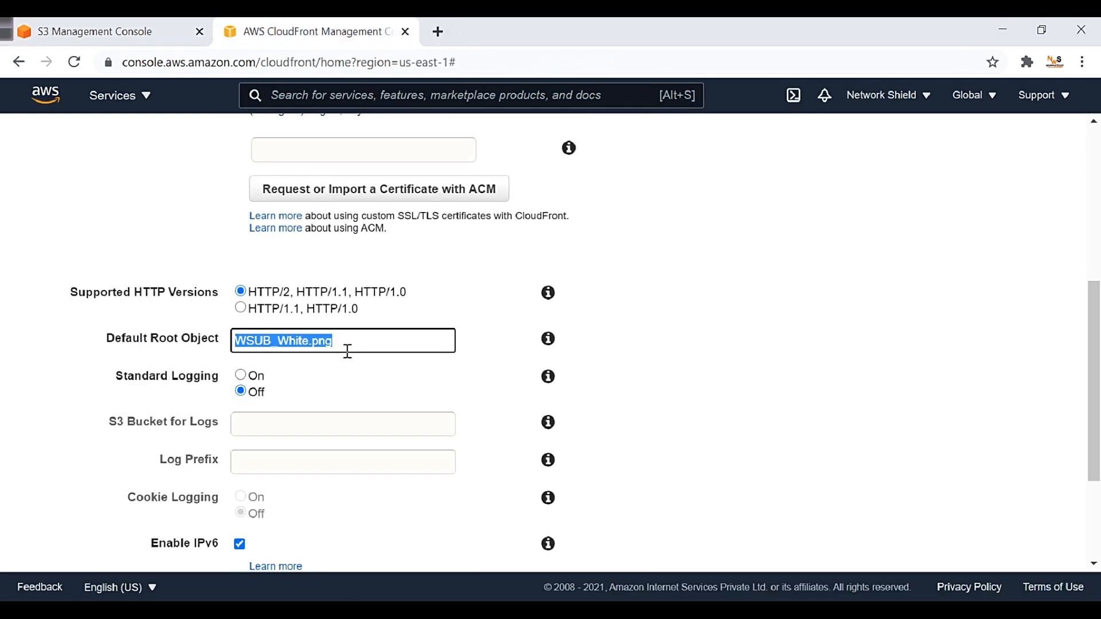
{"action": "left_click", "coordinate": [347, 352]}
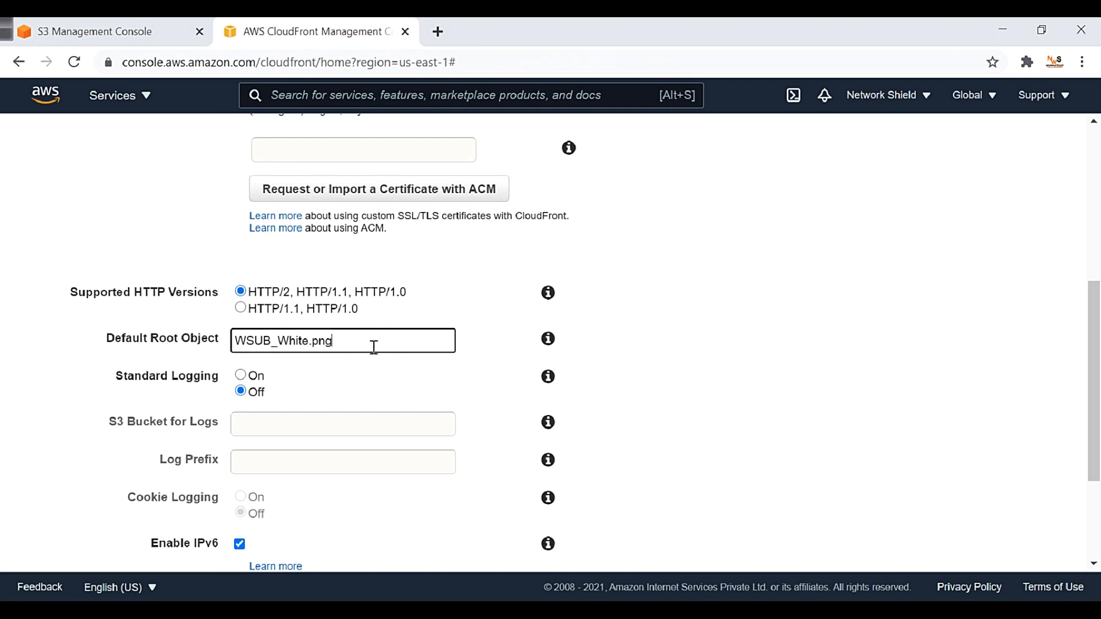
{"action": "left_click_drag", "start_coordinate": [374, 347], "coordinate": [265, 342]}
{"action": "left_click", "coordinate": [143, 31]}
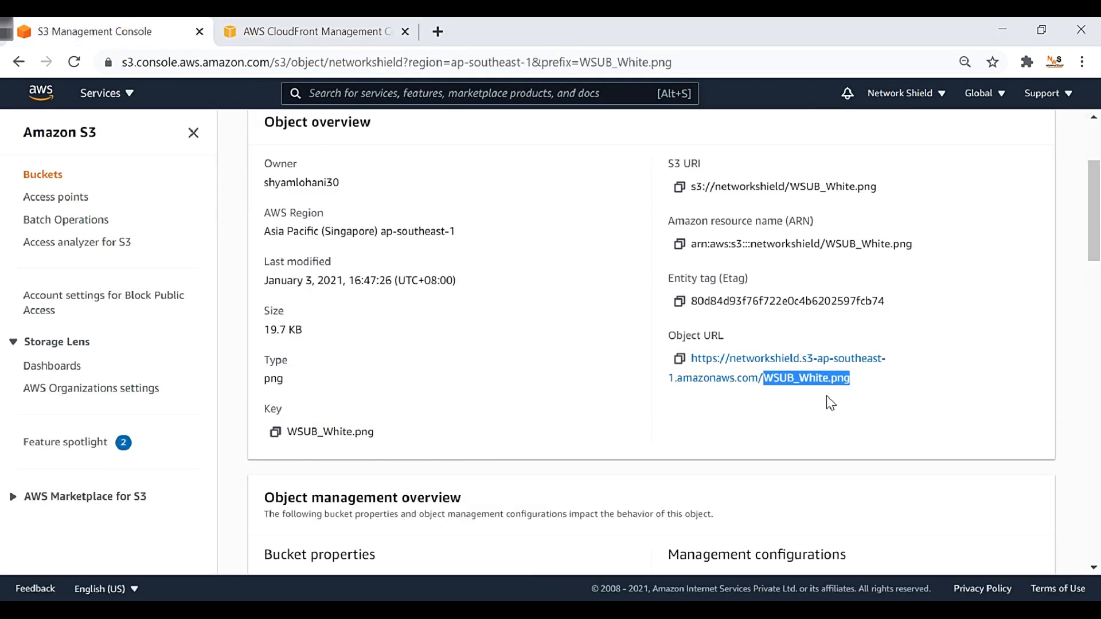
{"action": "scroll", "coordinate": [831, 404], "scroll_direction": "up", "scroll_amount": 3}
{"action": "left_click", "coordinate": [356, 25]}
{"action": "scroll", "coordinate": [505, 323], "scroll_direction": "up", "scroll_amount": 6}
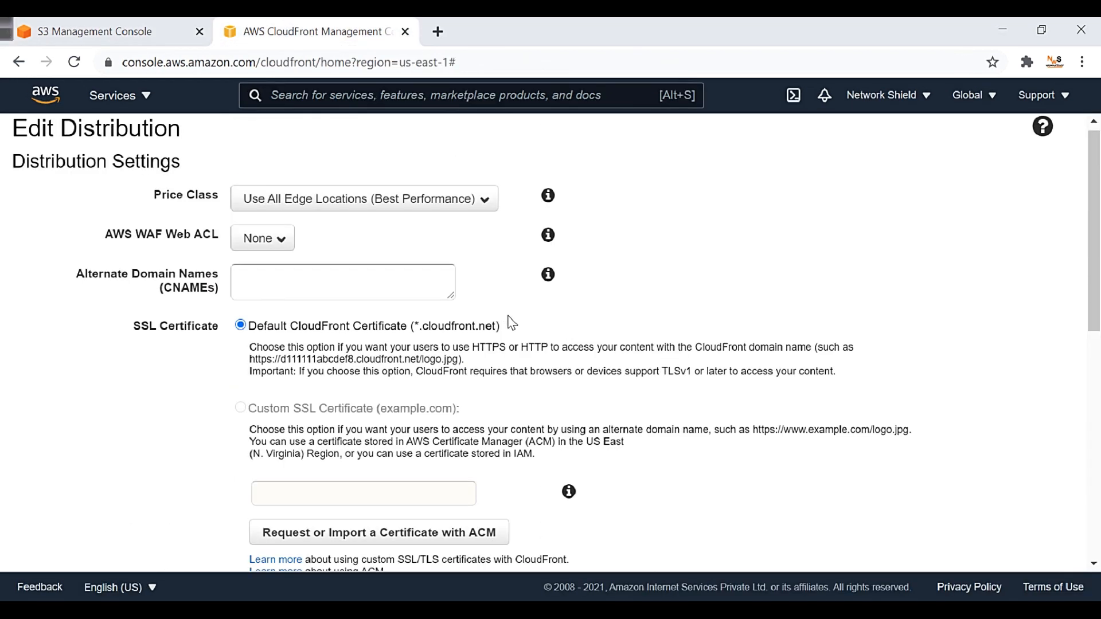
{"action": "left_click", "coordinate": [18, 61]}
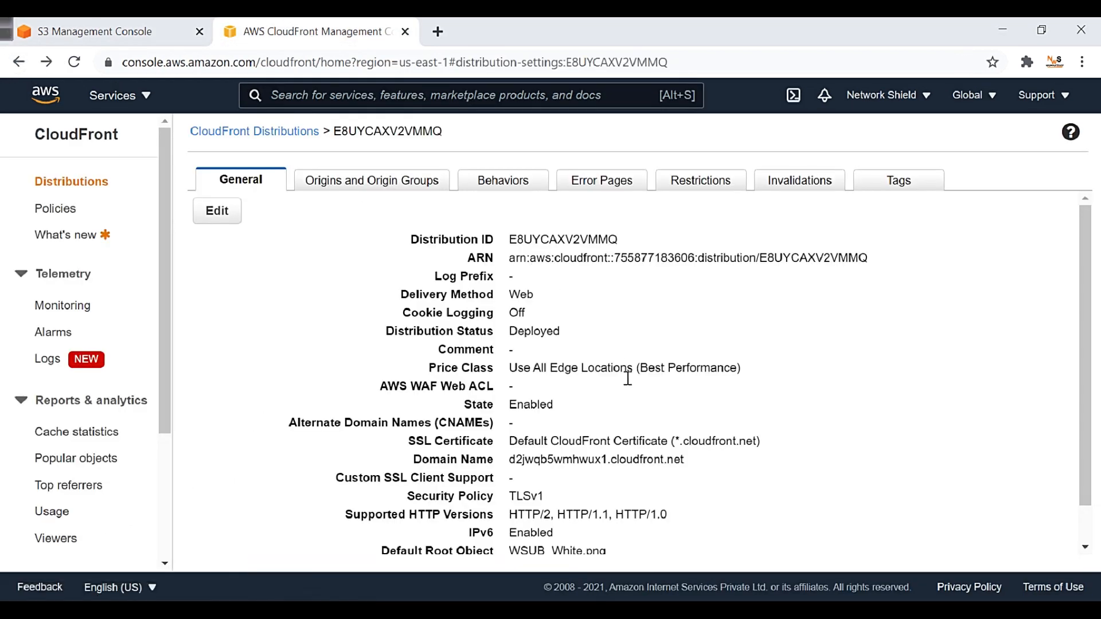
Step: Copy the CloudFront domain name from the general details and load it in a new browser tab
{"action": "scroll", "coordinate": [657, 449], "scroll_direction": "down", "scroll_amount": 1}
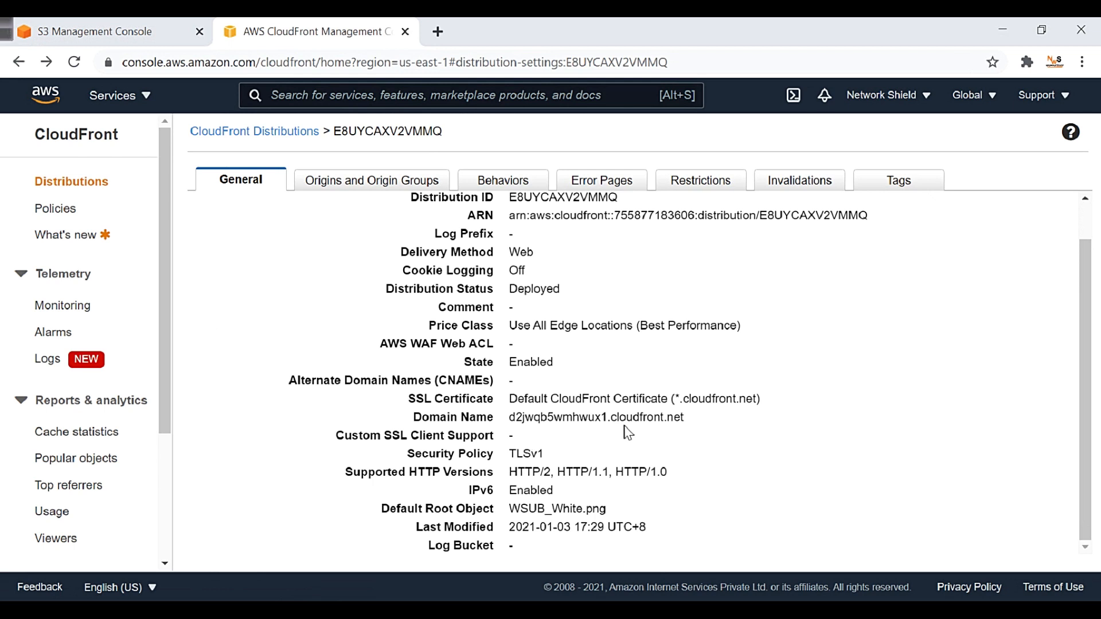
{"action": "left_click_drag", "start_coordinate": [687, 419], "coordinate": [509, 430]}
{"action": "key", "text": "ctrl+c"}
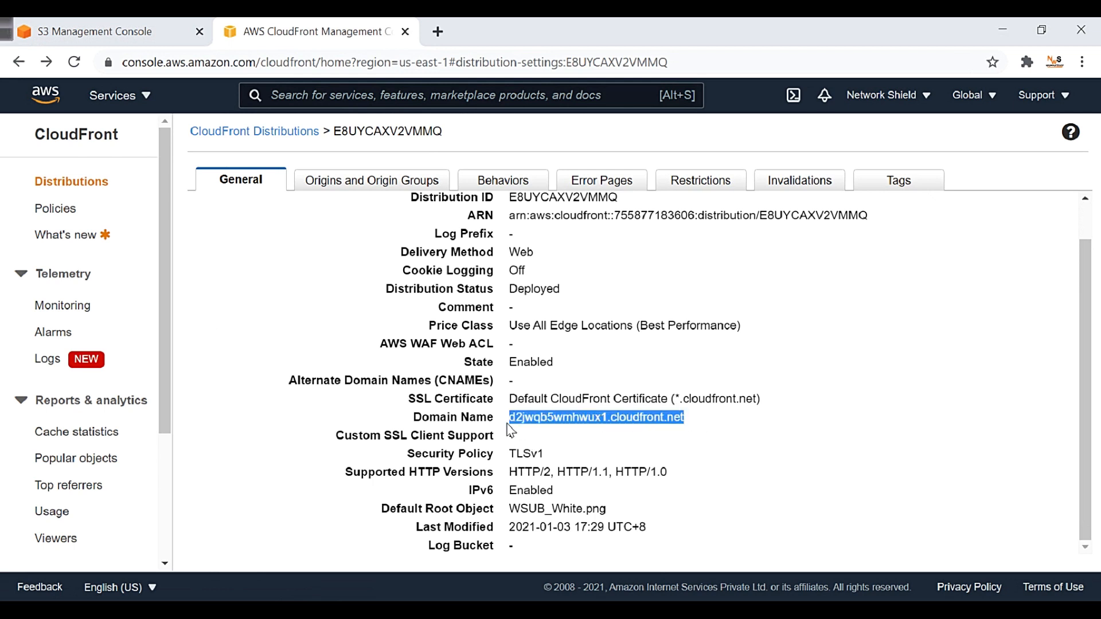
{"action": "left_click", "coordinate": [438, 32]}
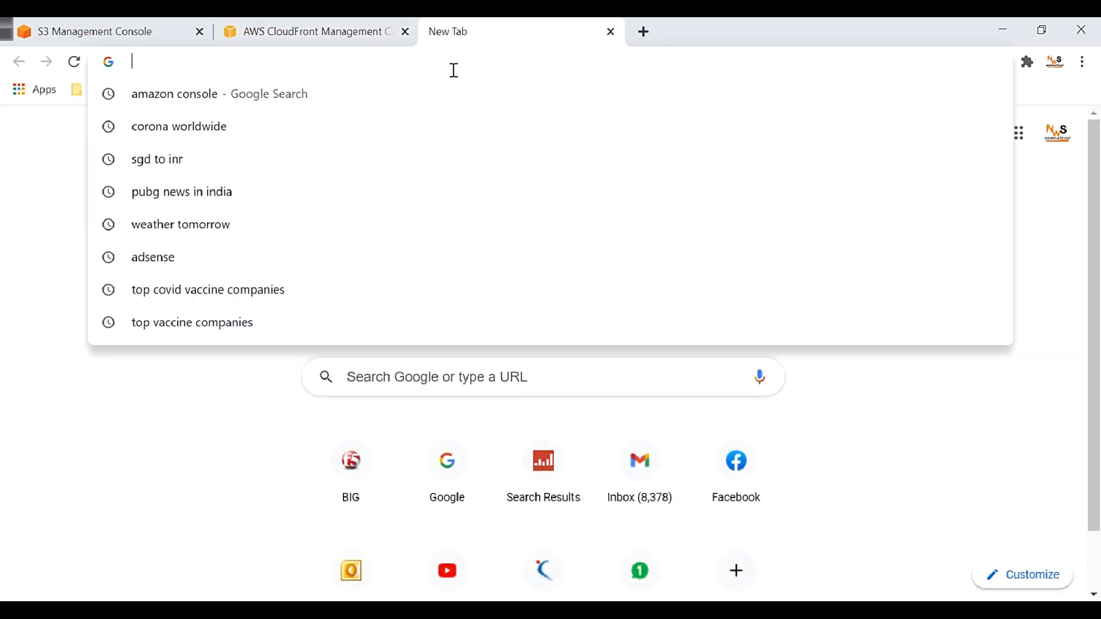
{"action": "key", "text": "ctrl+v"}
{"action": "key", "text": "Return"}
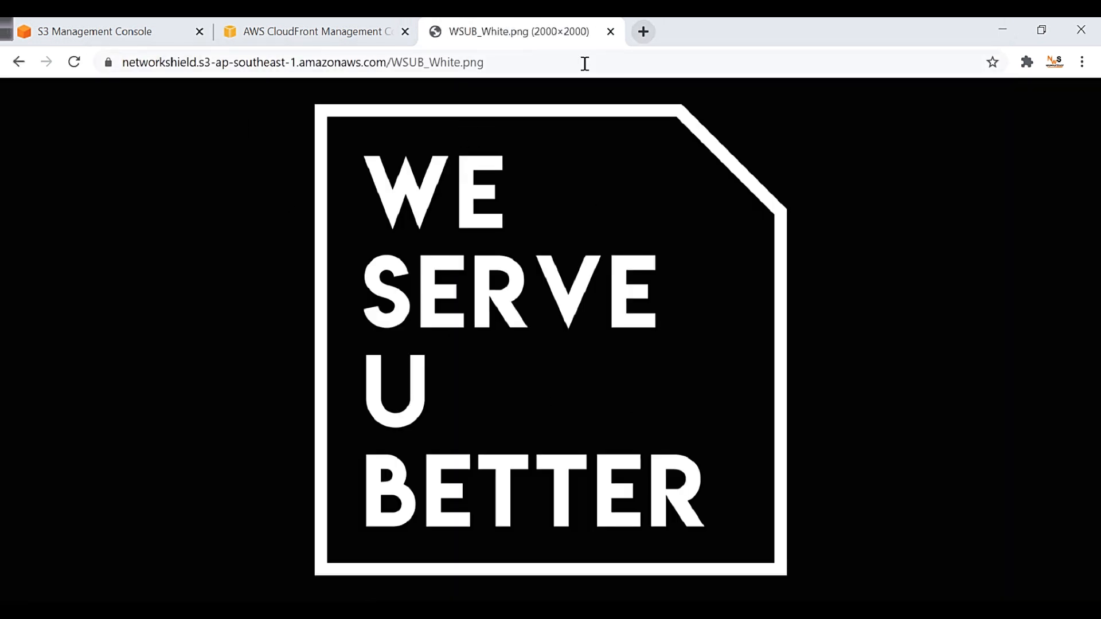
Step: Load the CloudFront domain d2jwqb5wmhwux1.cloudfront.net again and inspect the full address it leads to
{"action": "left_click", "coordinate": [565, 64]}
{"action": "key", "text": "ctrl+v"}
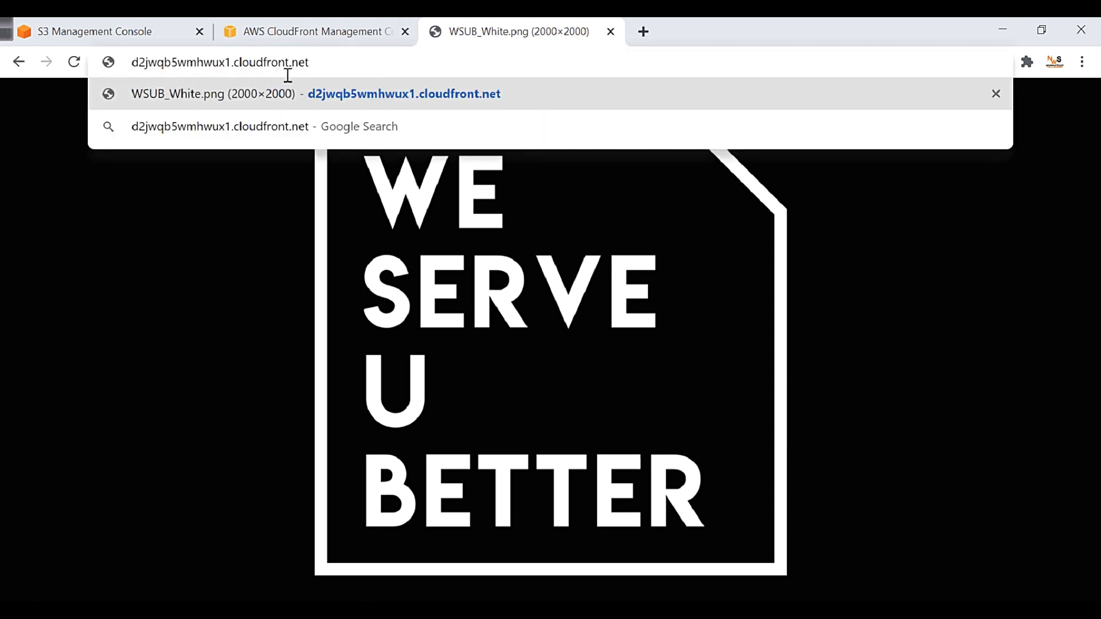
{"action": "key", "text": "Return"}
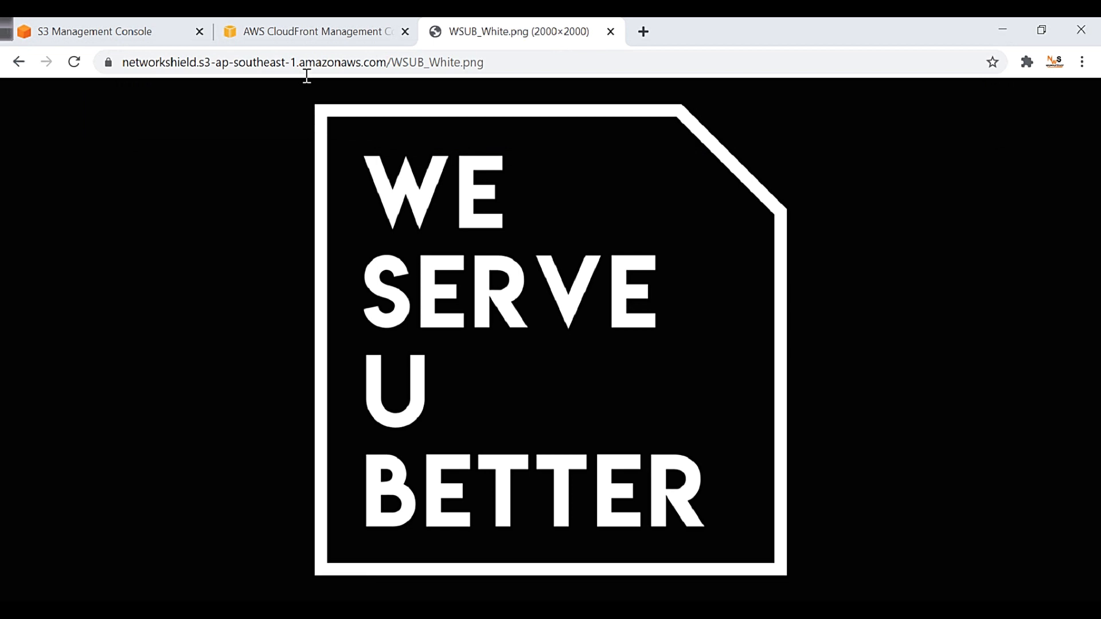
{"action": "left_click_drag", "start_coordinate": [131, 63], "coordinate": [515, 64]}
{"action": "left_click", "coordinate": [531, 63]}
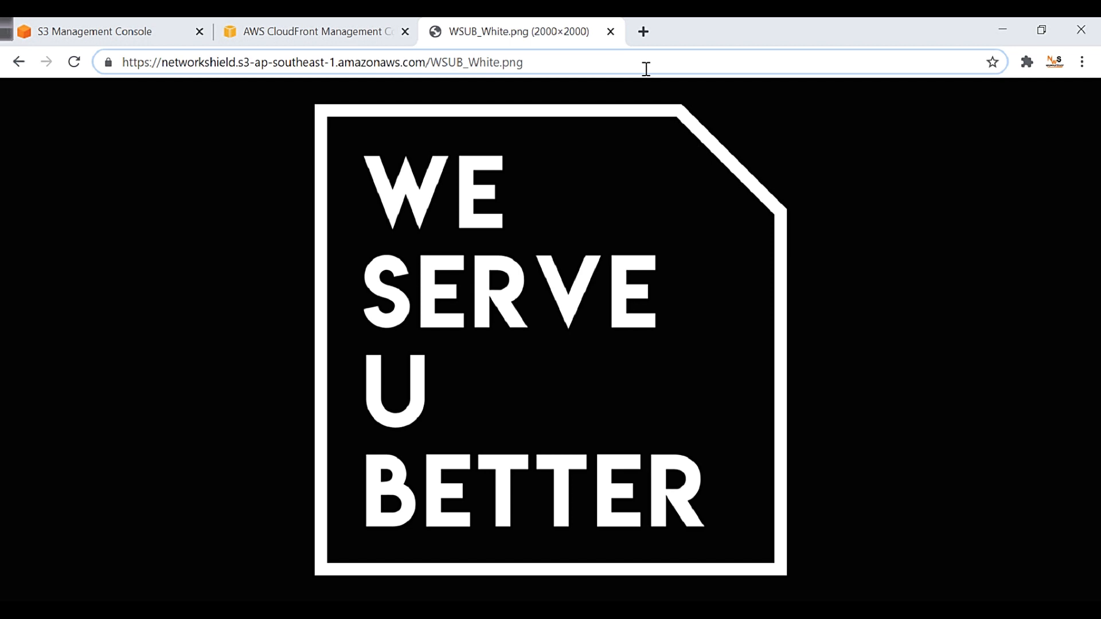
Step: Open Test.txt in the networkshield S3 bucket and copy its file name from the object URL
{"action": "left_click", "coordinate": [342, 26]}
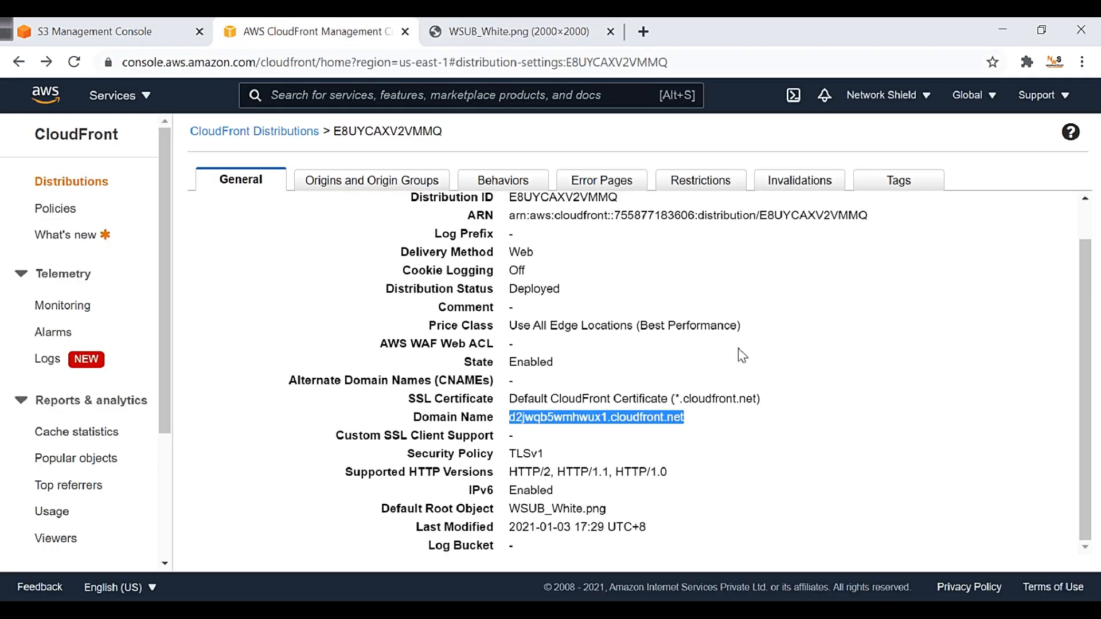
{"action": "scroll", "coordinate": [537, 172], "scroll_direction": "up", "scroll_amount": 1}
{"action": "left_click", "coordinate": [208, 26]}
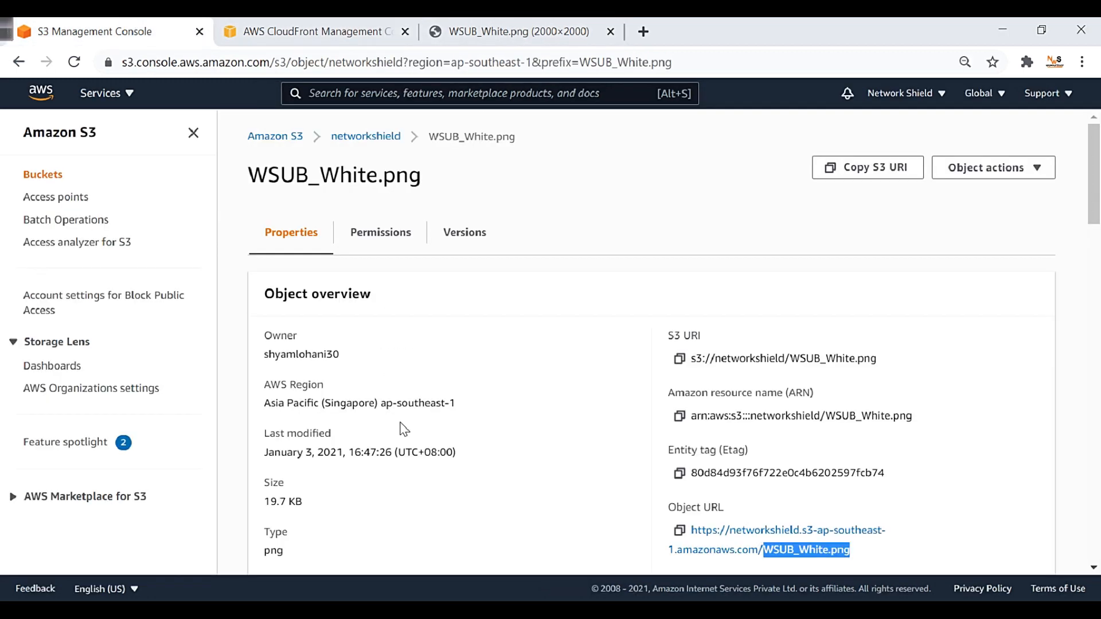
{"action": "left_click", "coordinate": [17, 62]}
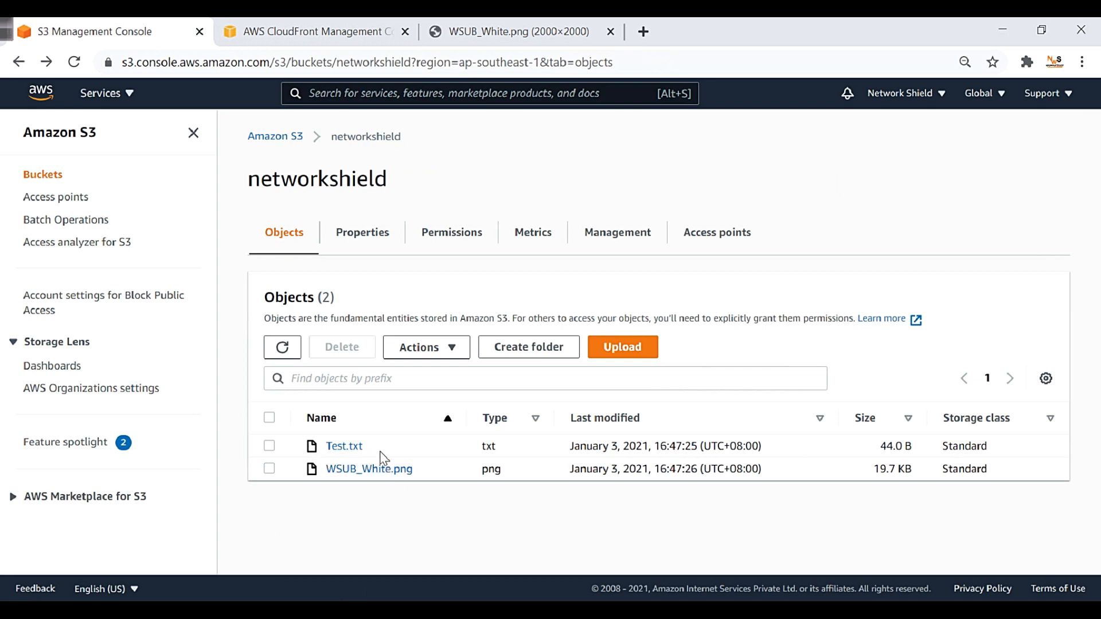
{"action": "left_click", "coordinate": [359, 447]}
{"action": "scroll", "coordinate": [488, 389], "scroll_direction": "down", "scroll_amount": 6}
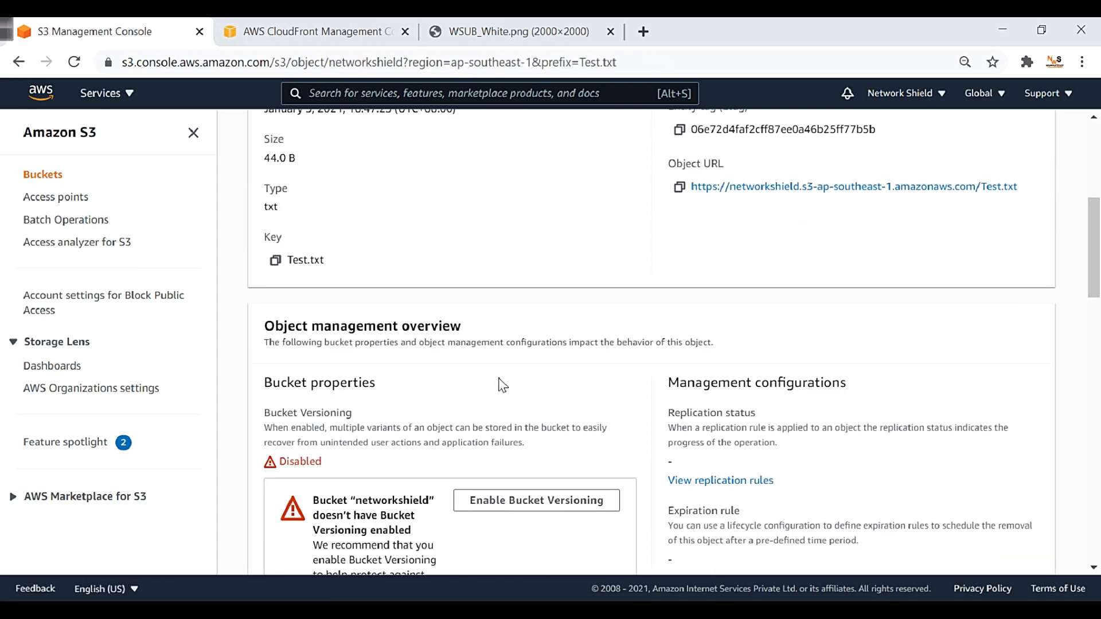
{"action": "scroll", "coordinate": [499, 386], "scroll_direction": "up", "scroll_amount": 4}
{"action": "scroll", "coordinate": [499, 386], "scroll_direction": "down", "scroll_amount": 1}
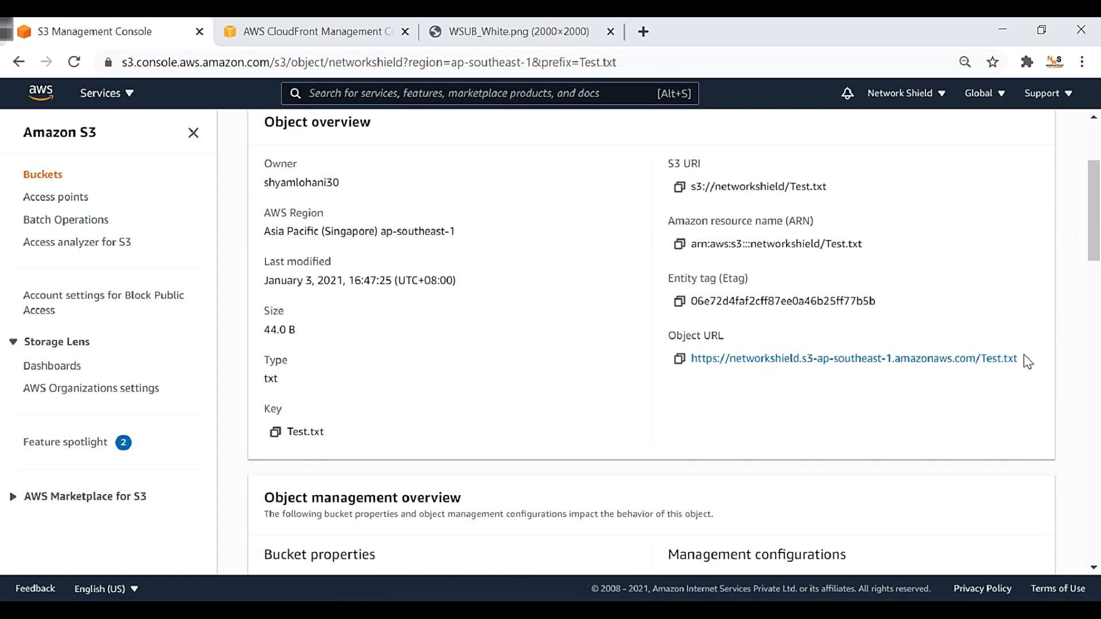
{"action": "left_click_drag", "start_coordinate": [1021, 359], "coordinate": [992, 368]}
{"action": "key", "text": "ctrl+c"}
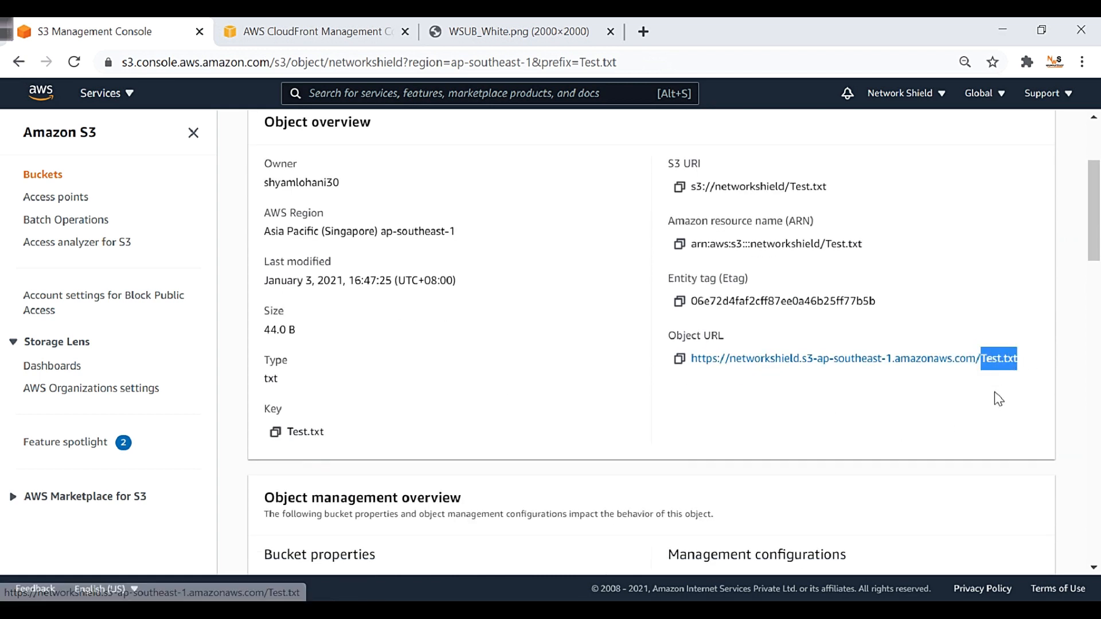
Step: Replace WSUB_White.png with Test.txt in the image page's address, load the file and check its text
{"action": "left_click", "coordinate": [505, 32]}
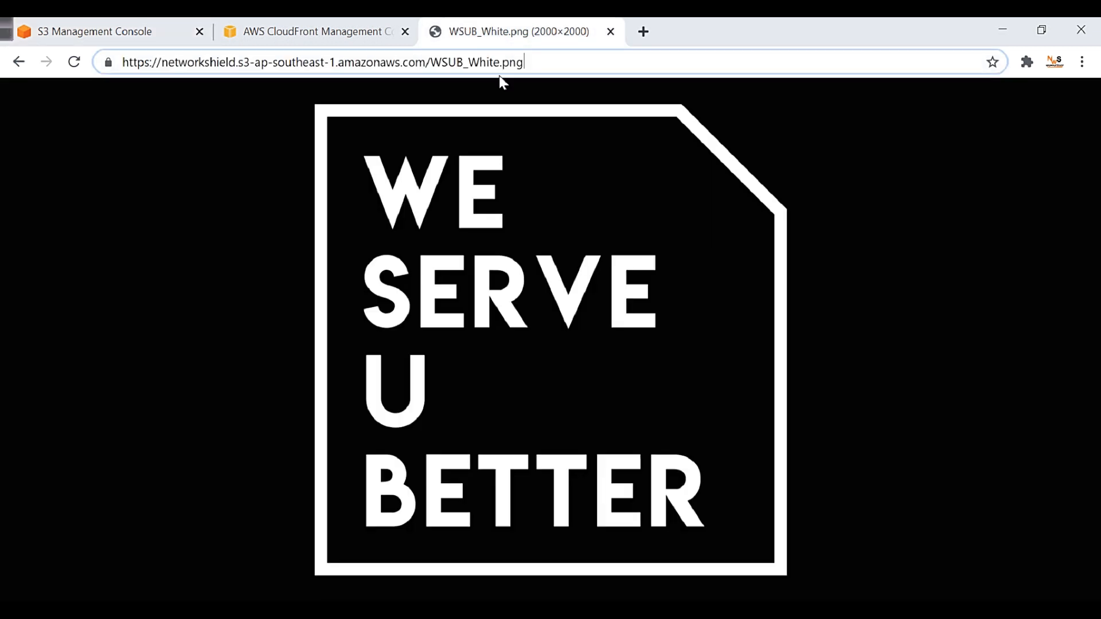
{"action": "left_click_drag", "start_coordinate": [531, 65], "coordinate": [442, 70]}
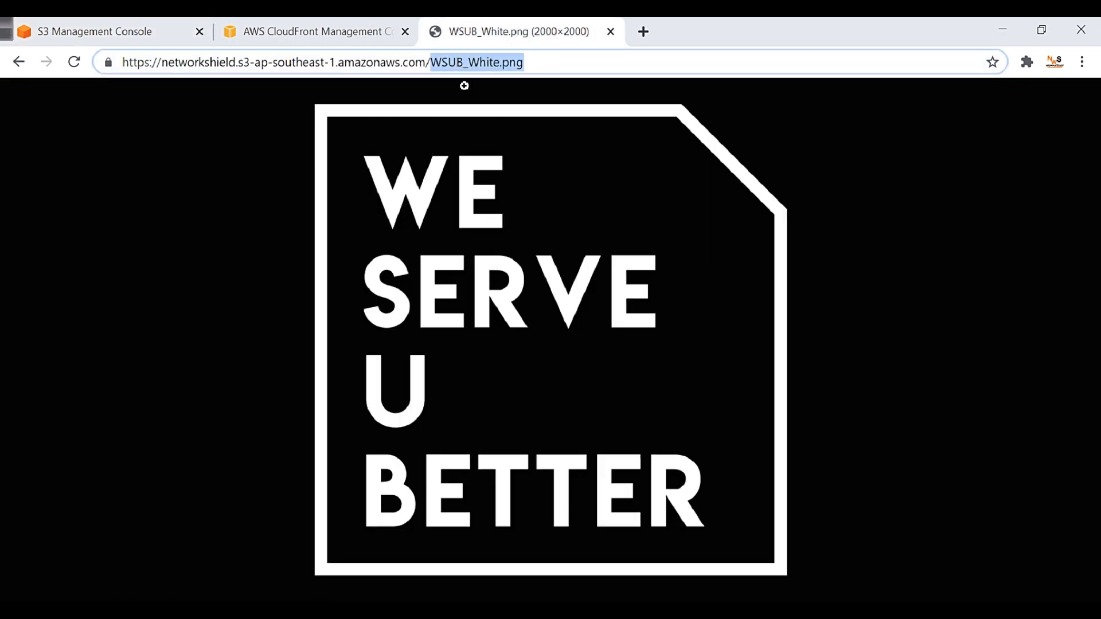
{"action": "key", "text": "ctrl+v"}
{"action": "key", "text": "Return"}
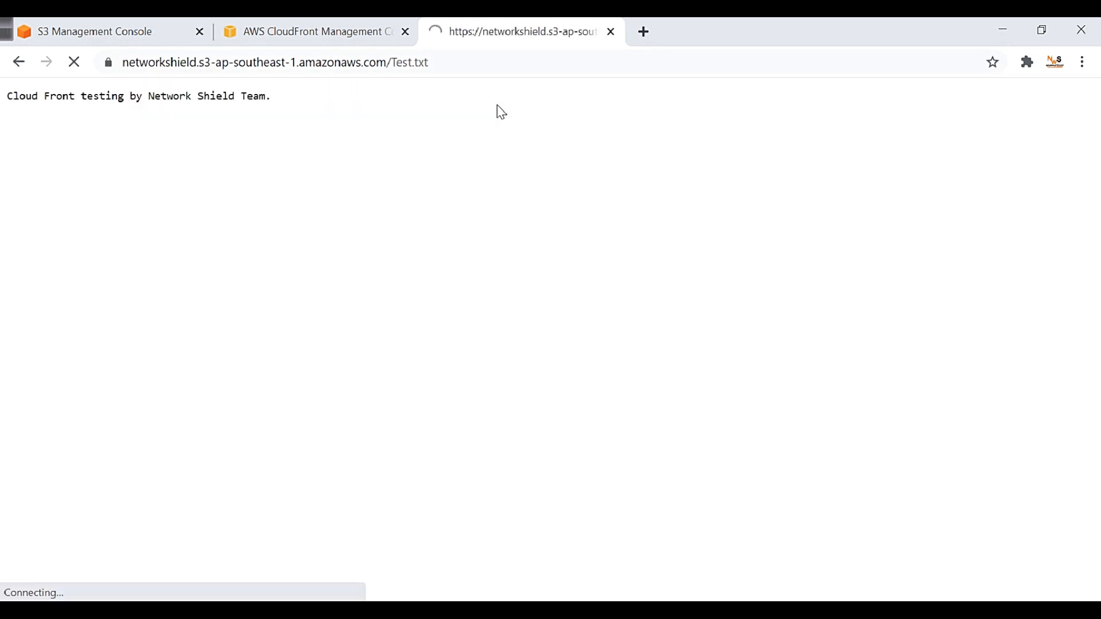
{"action": "left_click_drag", "start_coordinate": [284, 97], "coordinate": [37, 133]}
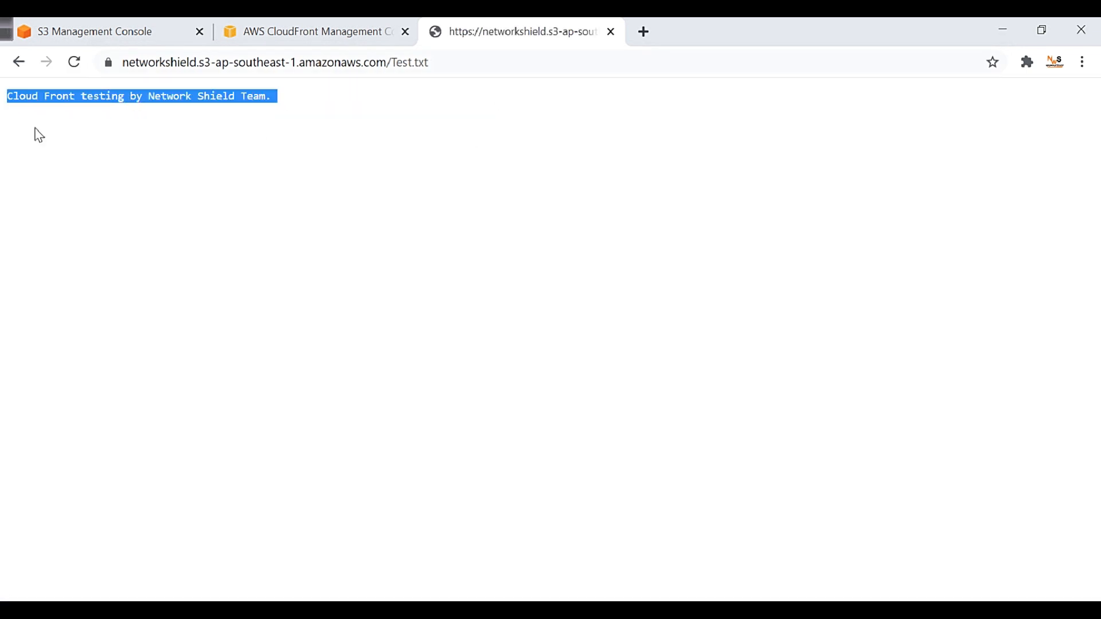
{"action": "left_click", "coordinate": [425, 197]}
Step: Review the properties of Test.txt in S3 and return to the networkshield bucket's object list
{"action": "left_click", "coordinate": [329, 31]}
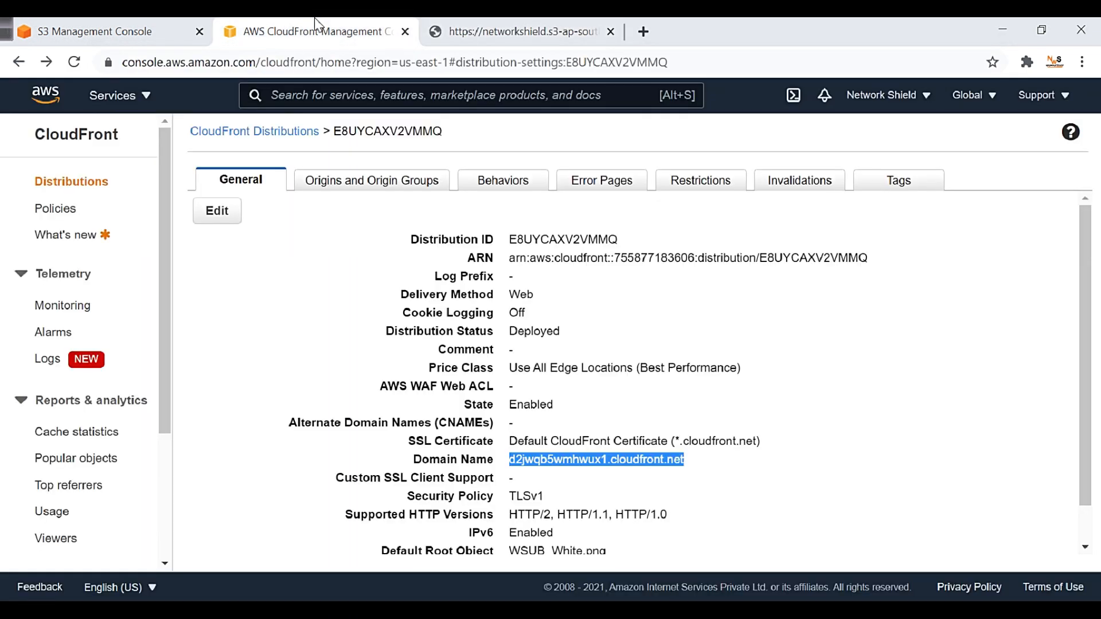
{"action": "left_click", "coordinate": [104, 32]}
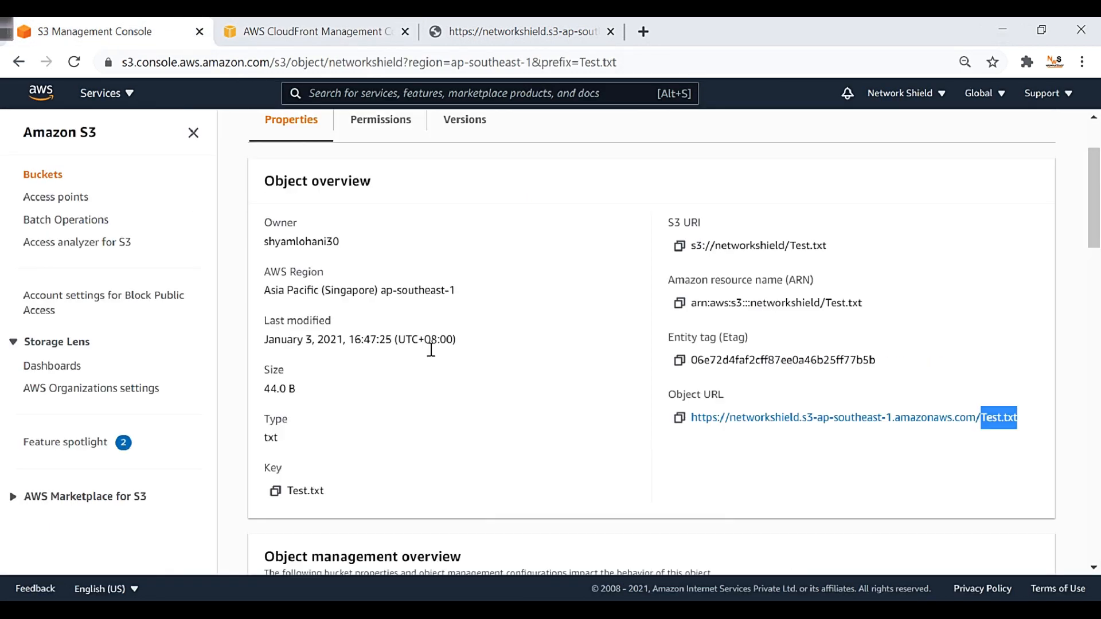
{"action": "scroll", "coordinate": [430, 348], "scroll_direction": "down", "scroll_amount": 2}
{"action": "scroll", "coordinate": [474, 369], "scroll_direction": "down", "scroll_amount": 5}
{"action": "scroll", "coordinate": [543, 376], "scroll_direction": "up", "scroll_amount": 10}
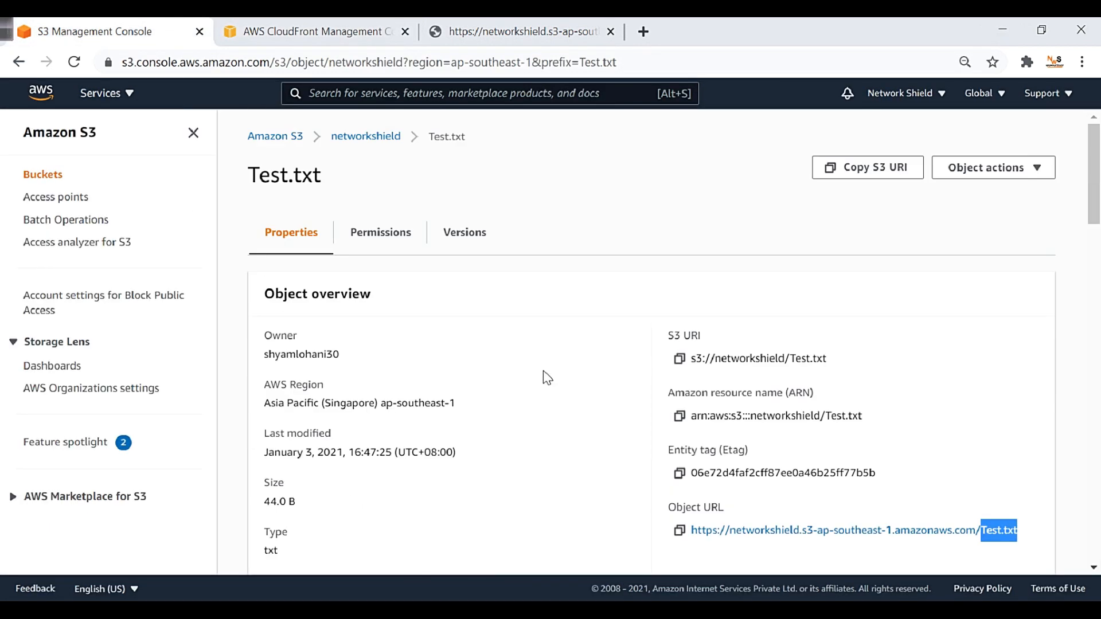
{"action": "left_click", "coordinate": [19, 62]}
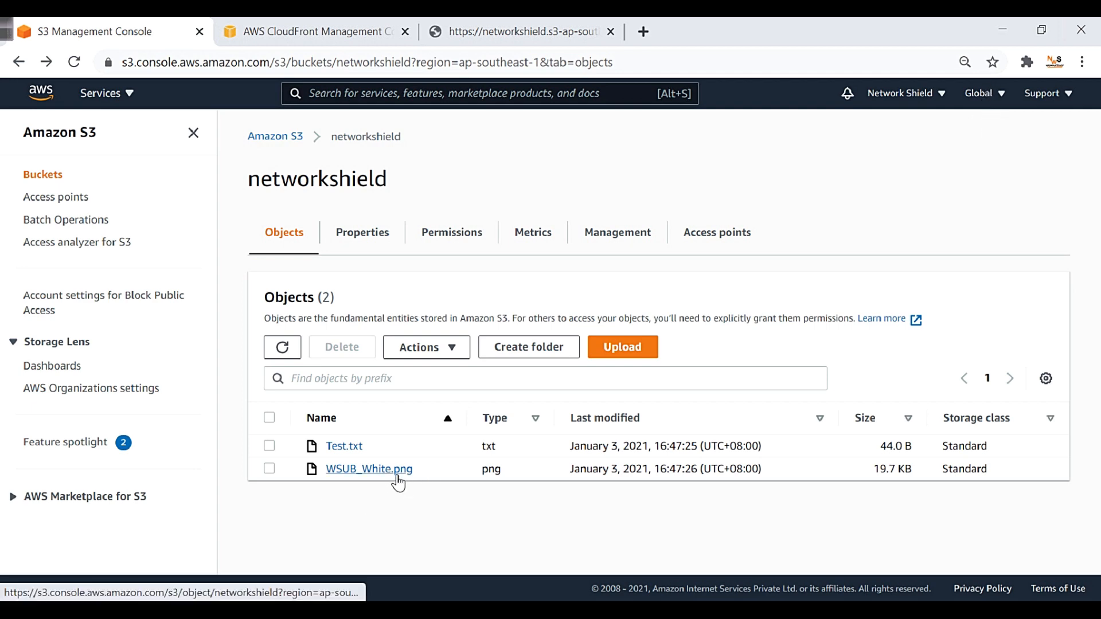
Step: Check the distribution in the CloudFront distributions list and reopen its general details
{"action": "key", "text": "ctrl+Tab"}
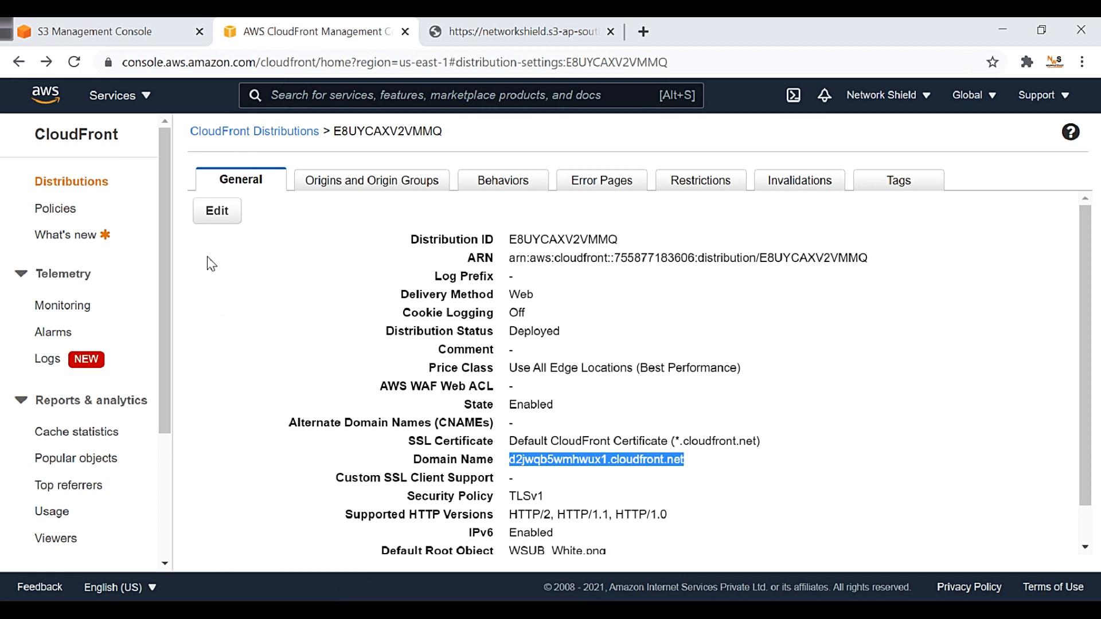
{"action": "left_click", "coordinate": [80, 182]}
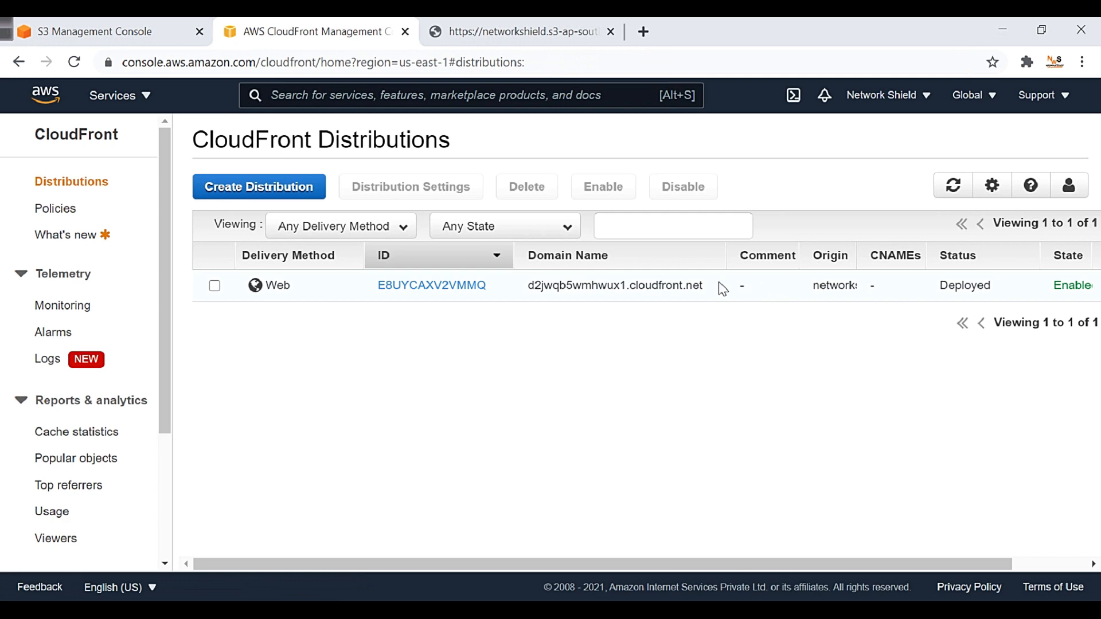
{"action": "left_click", "coordinate": [428, 287]}
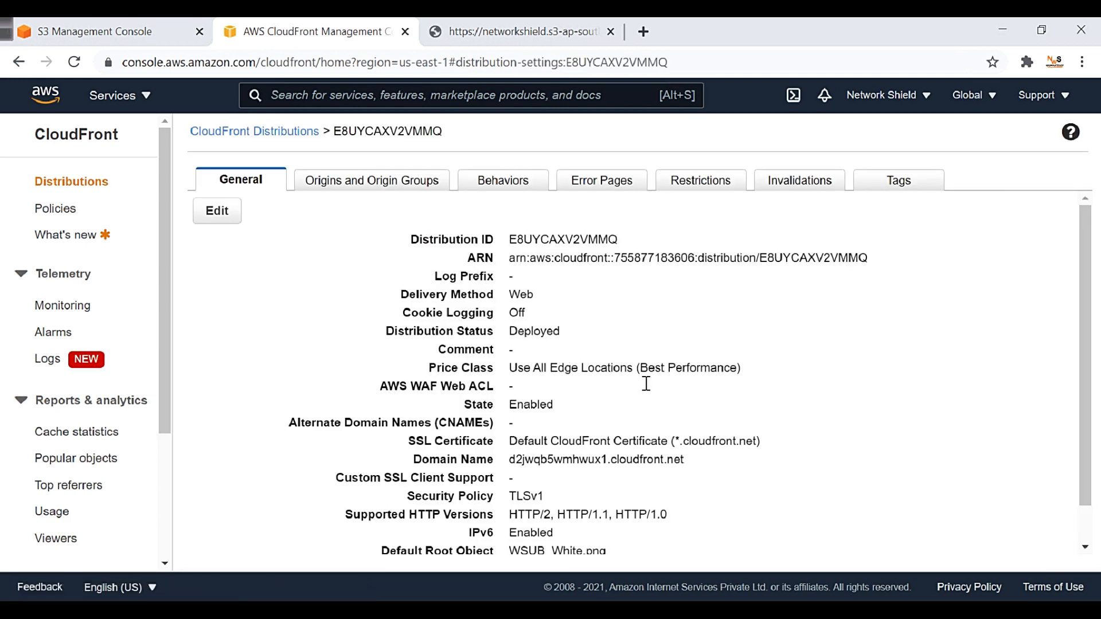
Step: Copy the distribution's domain name d2jwqb5wmhwux1.cloudfront.net and load it in the browser to test the default root object
{"action": "scroll", "coordinate": [719, 416], "scroll_direction": "down", "scroll_amount": 1}
{"action": "left_click_drag", "start_coordinate": [686, 417], "coordinate": [498, 431]}
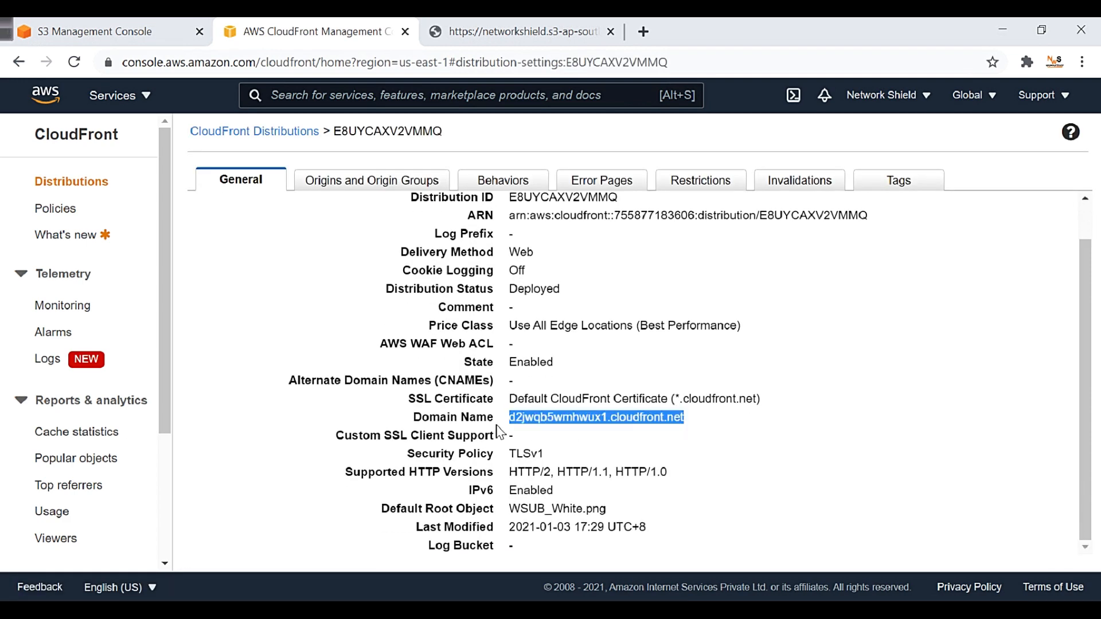
{"action": "key", "text": "ctrl+c"}
{"action": "left_click", "coordinate": [425, 62]}
{"action": "key", "text": "ctrl+v"}
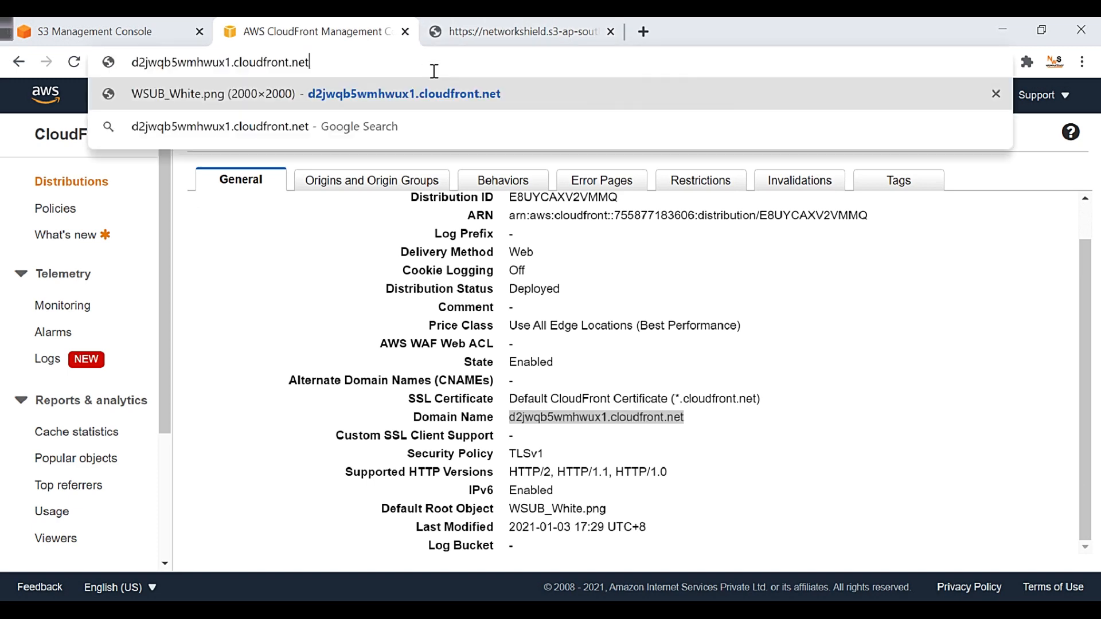
{"action": "key", "text": "Return"}
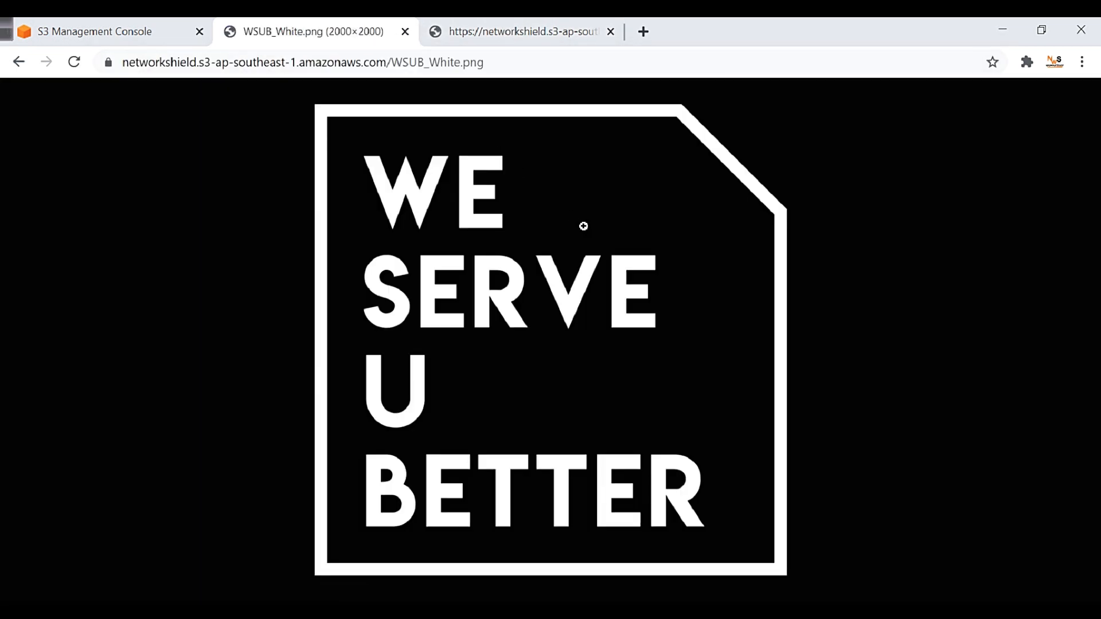
Step: Compare with the loaded Test.txt page, highlighting the file name in its address, and return to the image page
{"action": "left_click", "coordinate": [508, 23]}
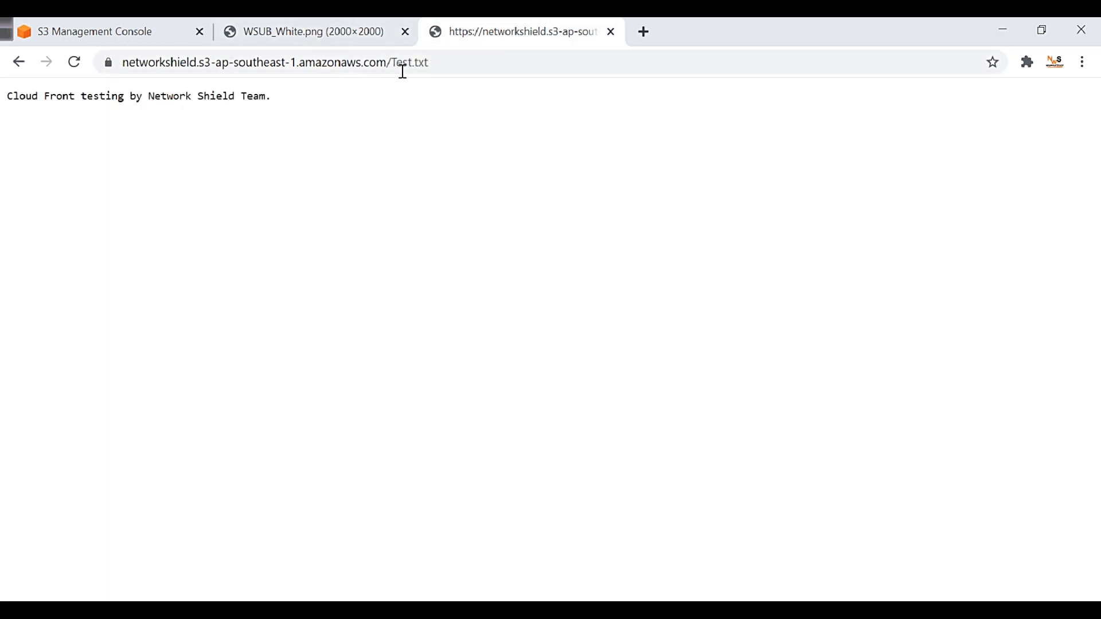
{"action": "left_click_drag", "start_coordinate": [443, 72], "coordinate": [445, 71]}
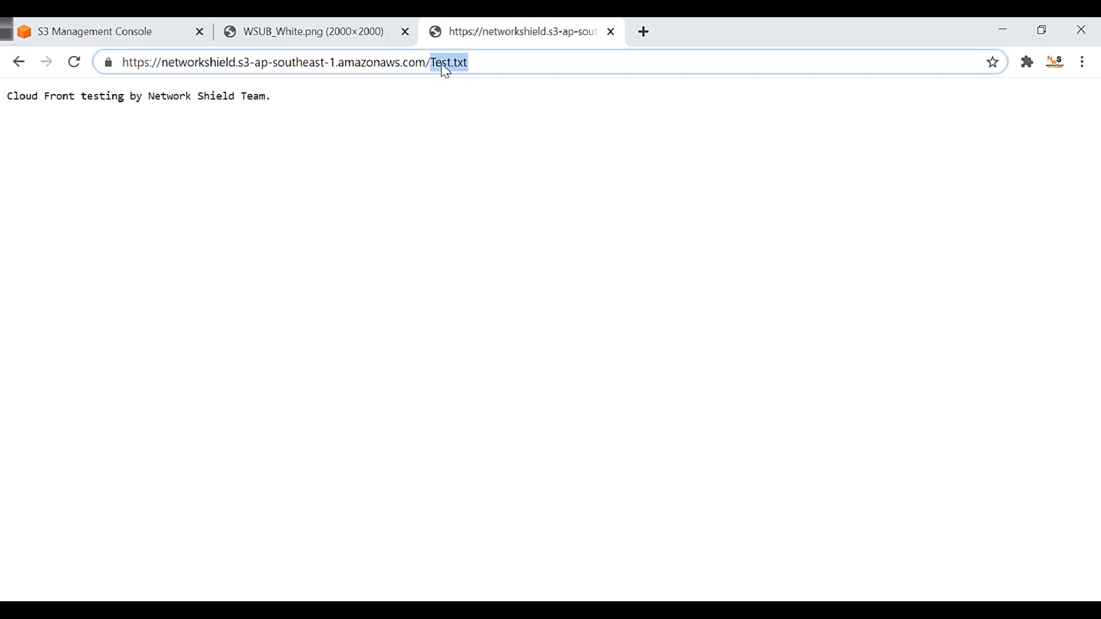
{"action": "left_click", "coordinate": [312, 29]}
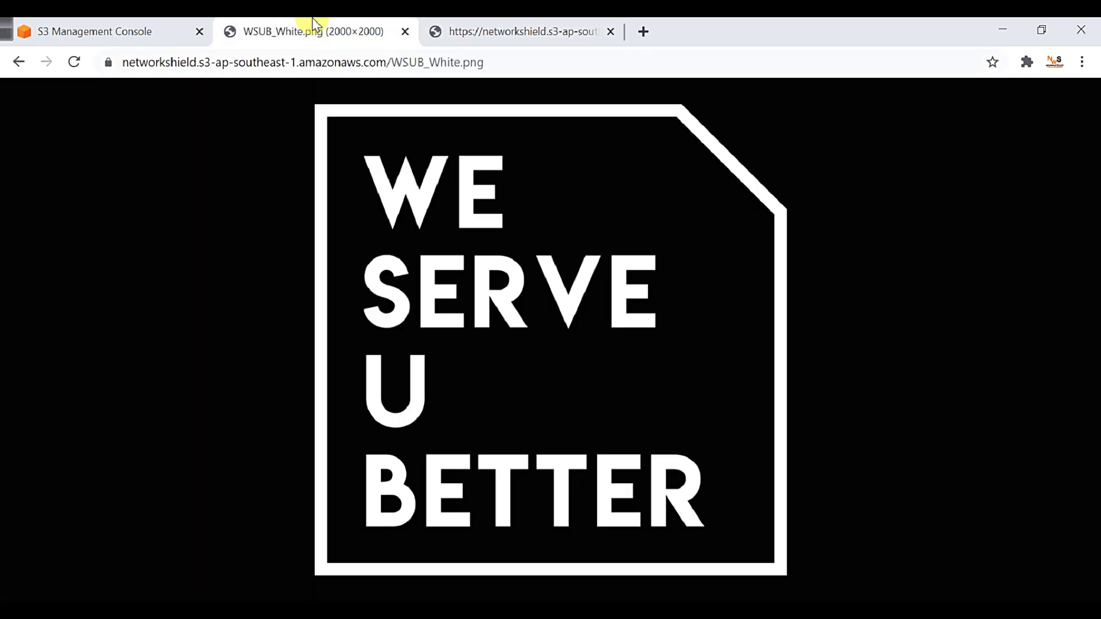
Step: Return to the CloudFront distributions list and disable the networkshield bucket's distribution
{"action": "left_click", "coordinate": [9, 63]}
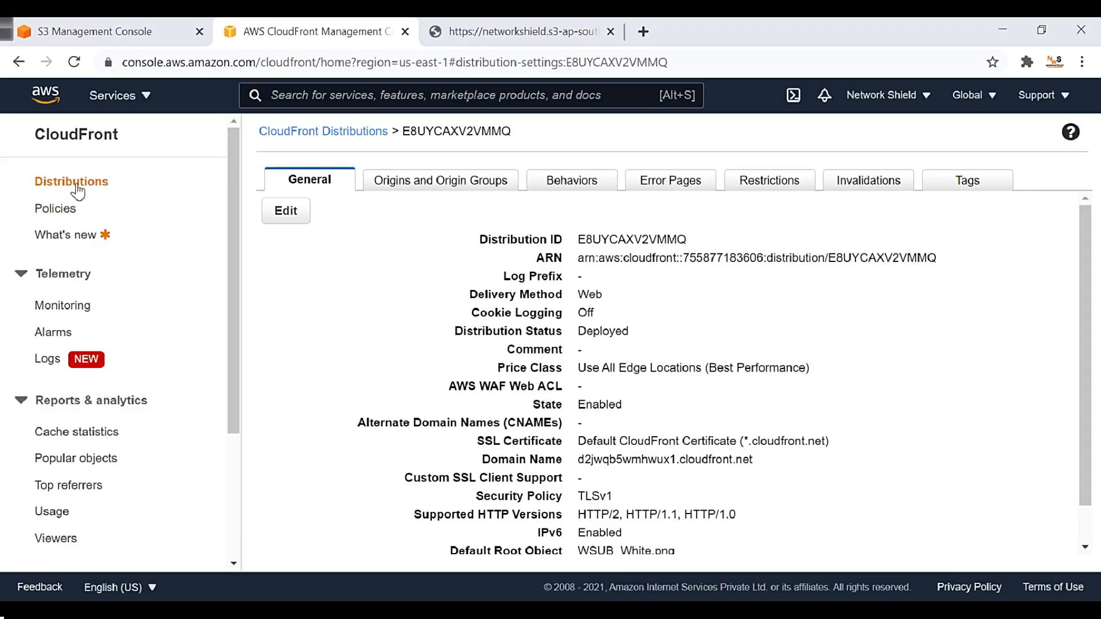
{"action": "left_click", "coordinate": [72, 183]}
{"action": "left_click", "coordinate": [284, 286]}
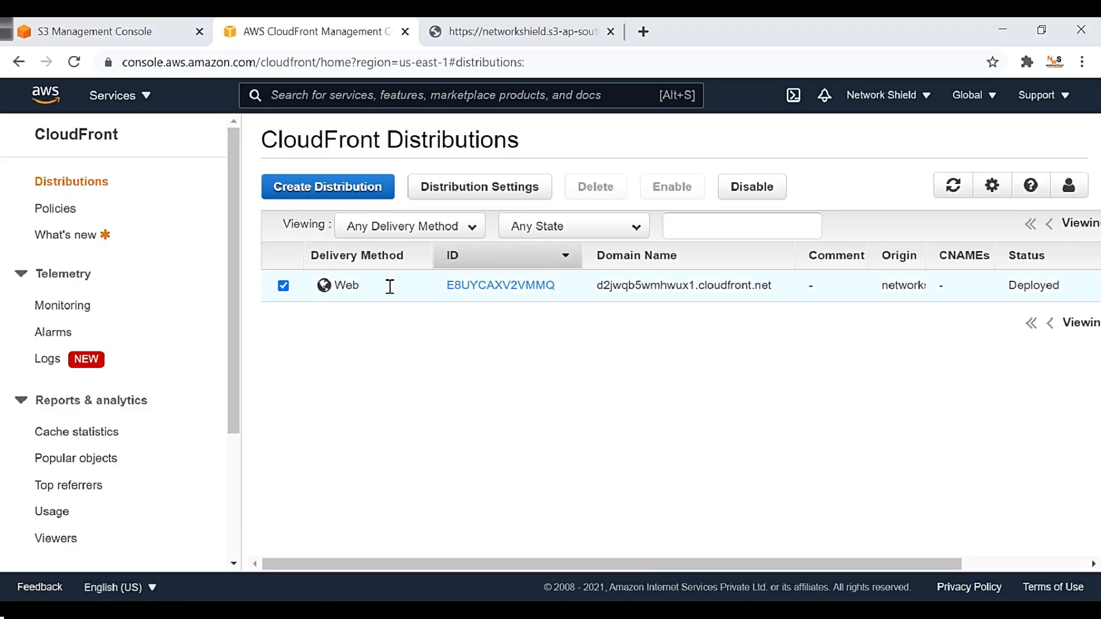
{"action": "left_click", "coordinate": [758, 184]}
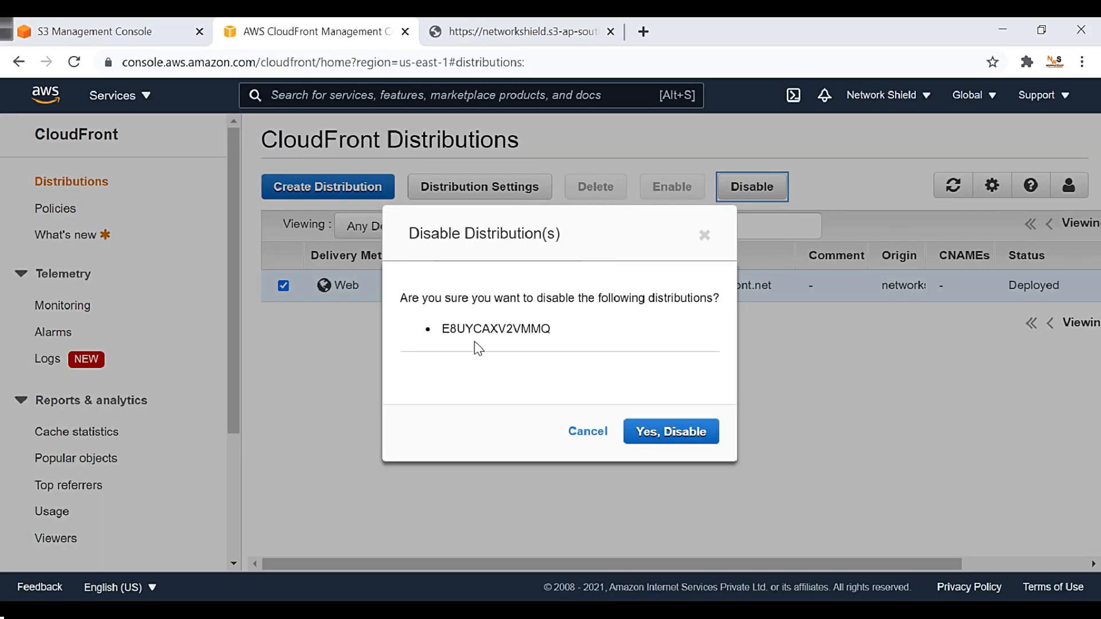
{"action": "left_click_drag", "start_coordinate": [556, 332], "coordinate": [426, 337]}
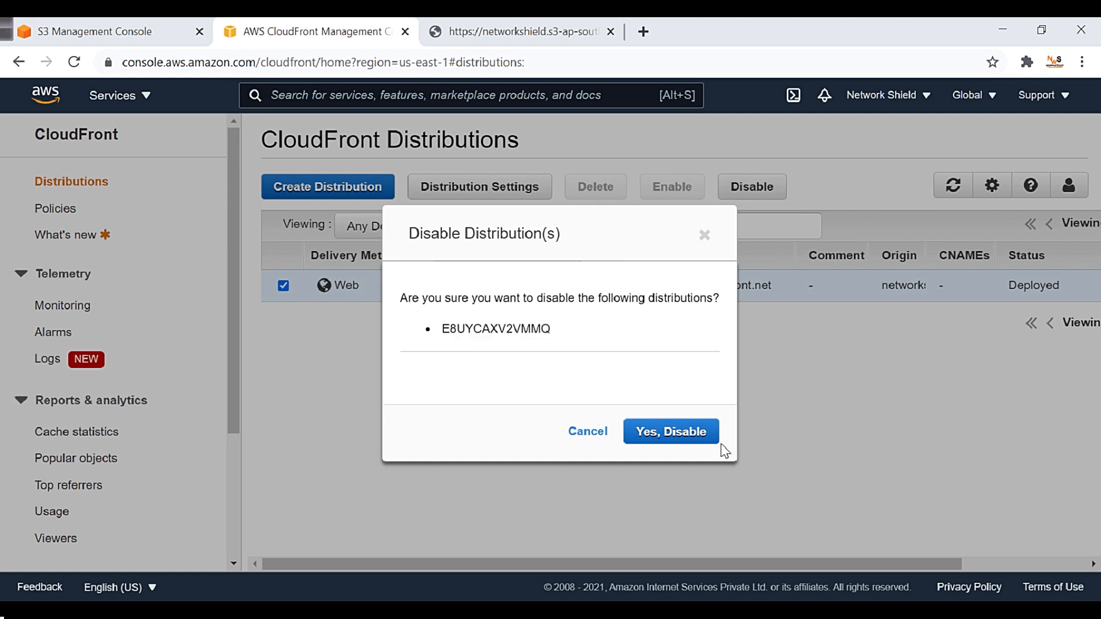
{"action": "left_click", "coordinate": [657, 439]}
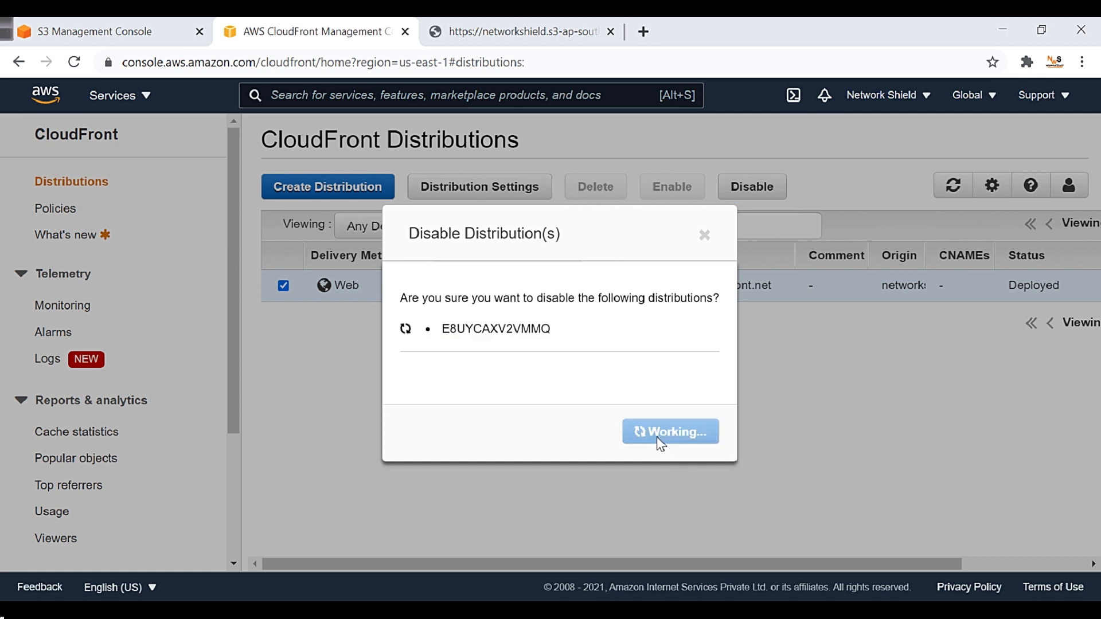
{"action": "left_click", "coordinate": [786, 432]}
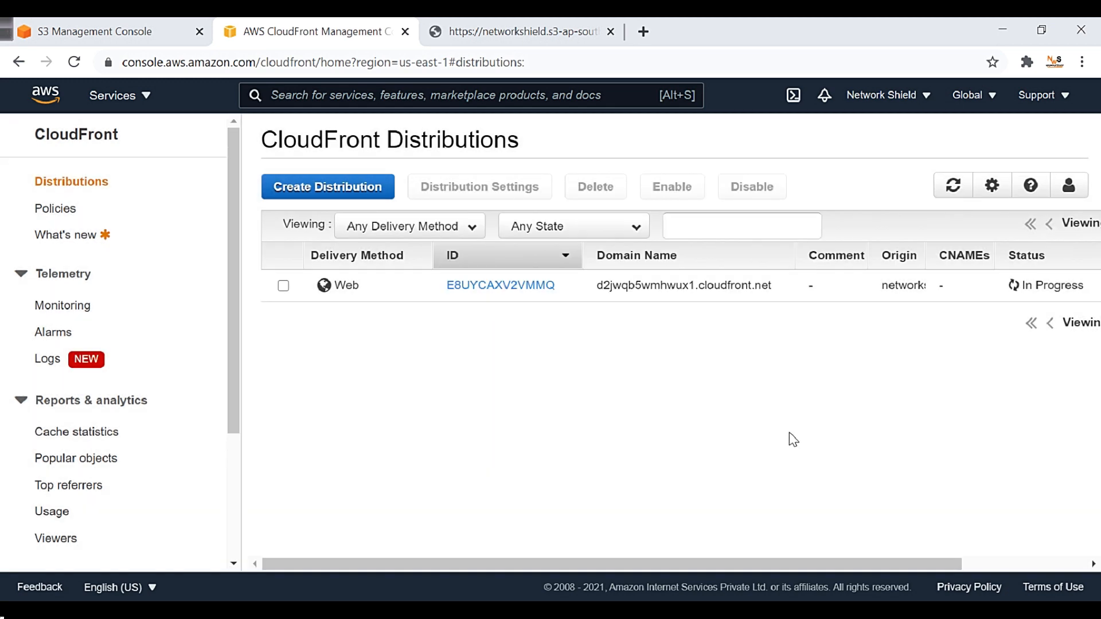
Step: Delete Test.txt and WSUB_White.png from the networkshield S3 bucket, confirming with "permanently delete"
{"action": "left_click", "coordinate": [138, 29]}
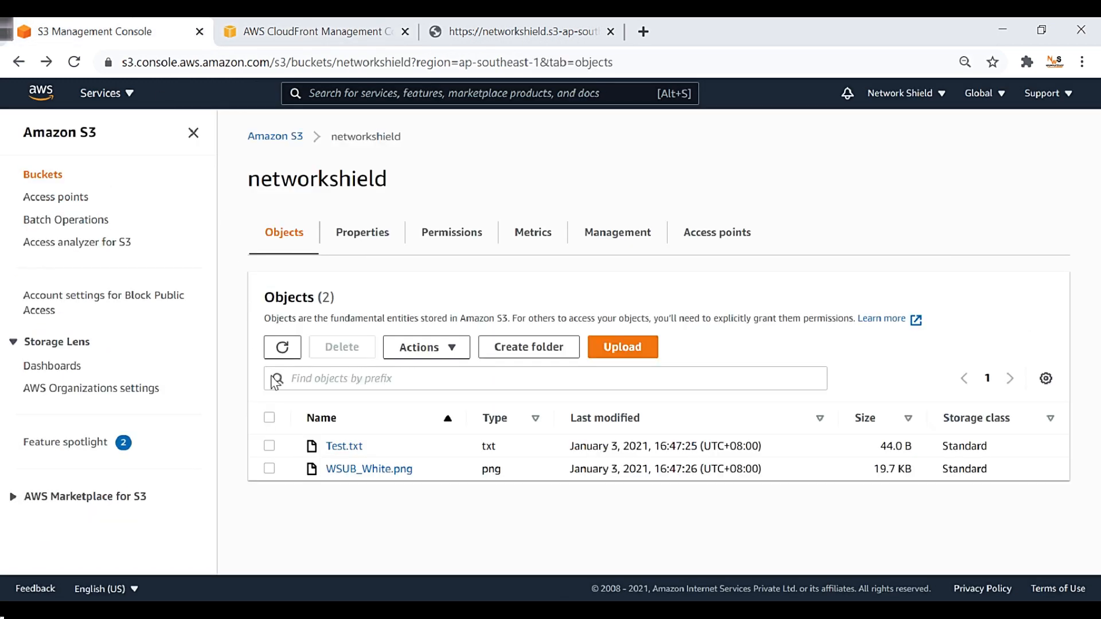
{"action": "left_click", "coordinate": [269, 445]}
{"action": "left_click", "coordinate": [269, 471]}
{"action": "left_click", "coordinate": [339, 347]}
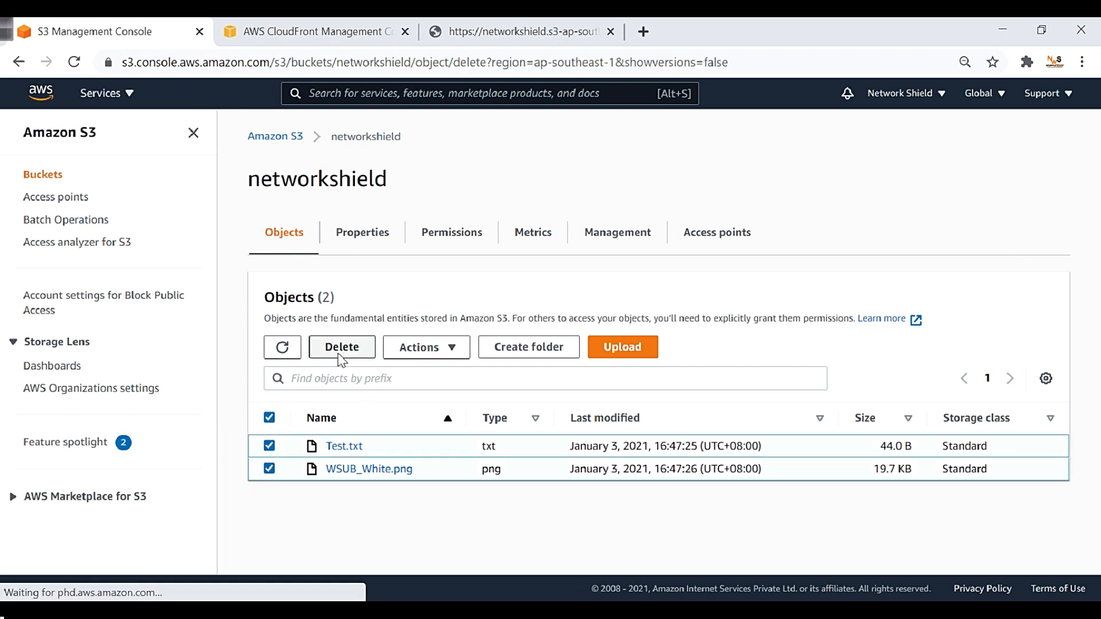
{"action": "scroll", "coordinate": [357, 477], "scroll_direction": "down", "scroll_amount": 1}
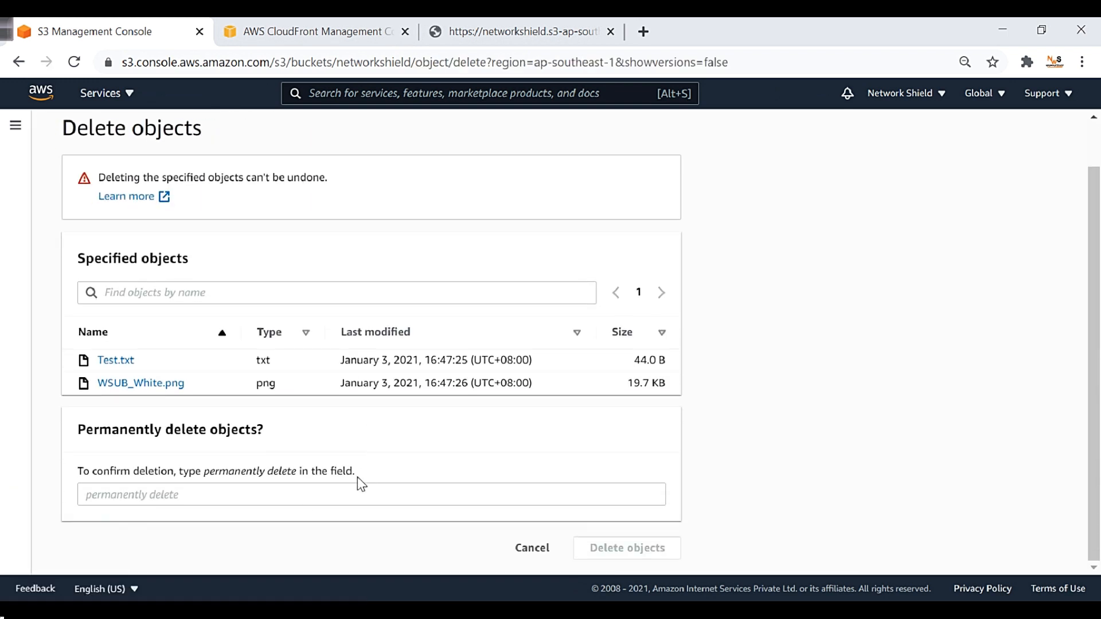
{"action": "left_click", "coordinate": [223, 507]}
{"action": "type", "text": "pe"}
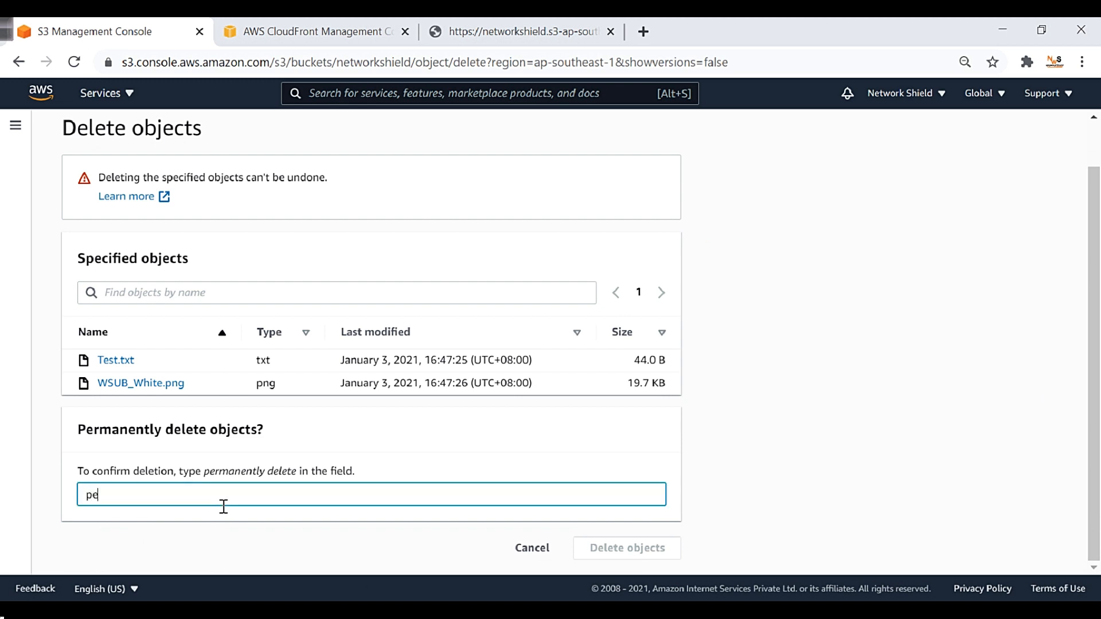
{"action": "type", "text": "rmanentaly delete"}
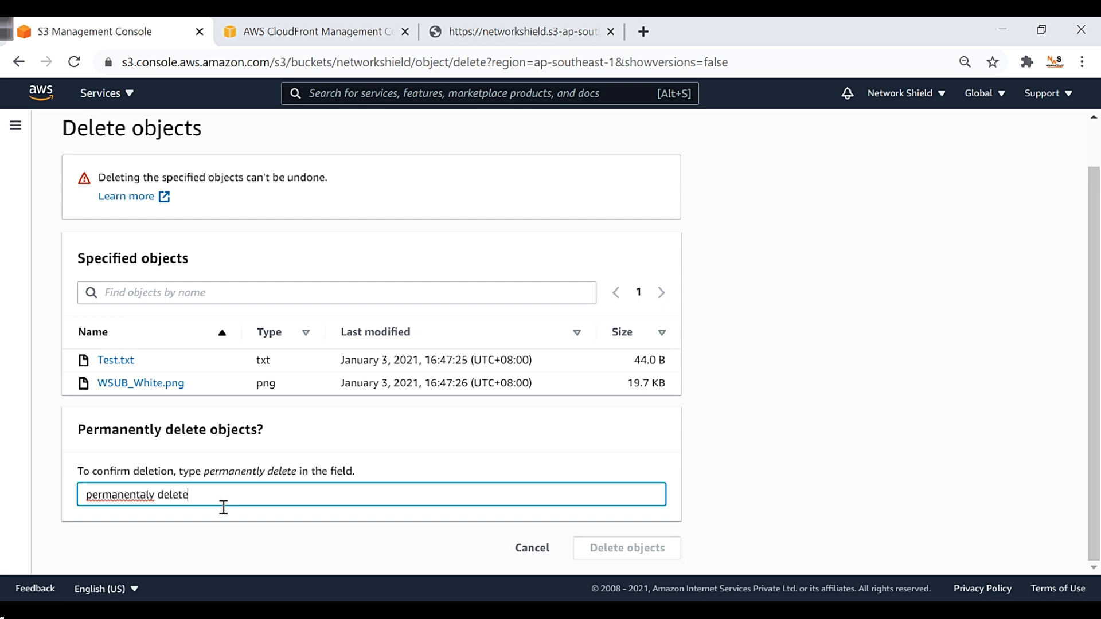
{"action": "right_click", "coordinate": [131, 496]}
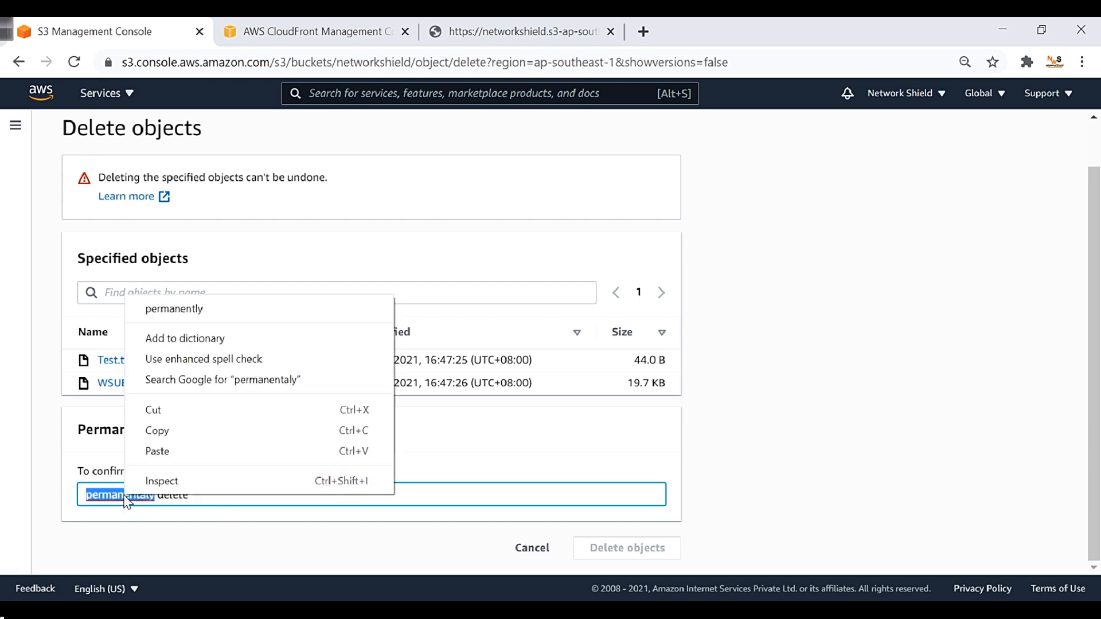
{"action": "left_click", "coordinate": [204, 311]}
{"action": "left_click", "coordinate": [617, 552]}
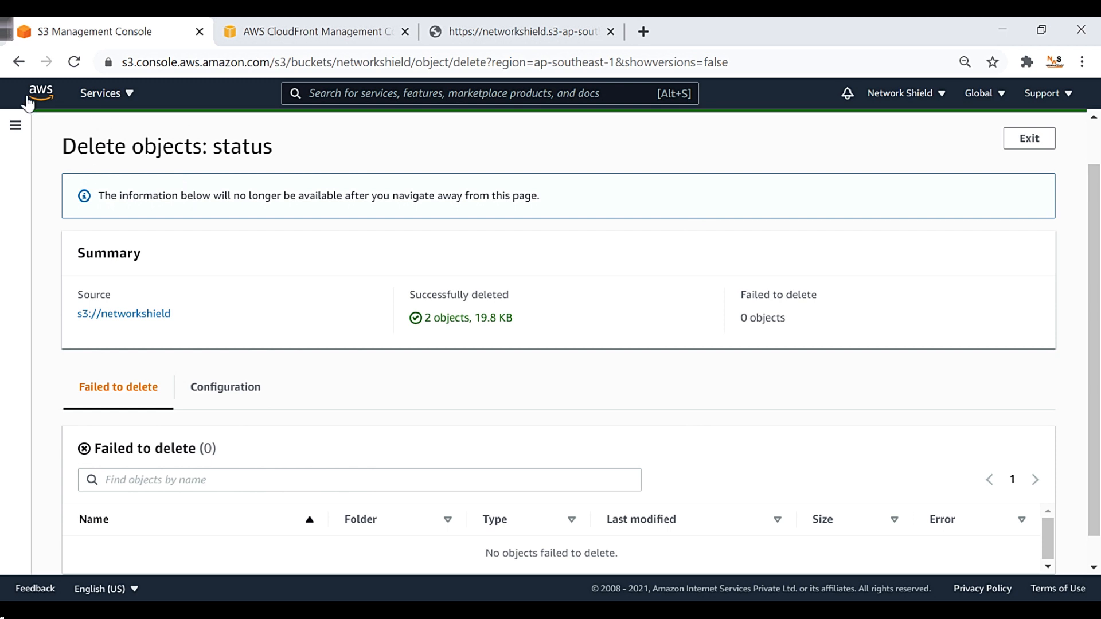
Step: Delete the networkshield bucket from the S3 bucket list, confirming with its name, and reload the list
{"action": "left_click", "coordinate": [126, 94]}
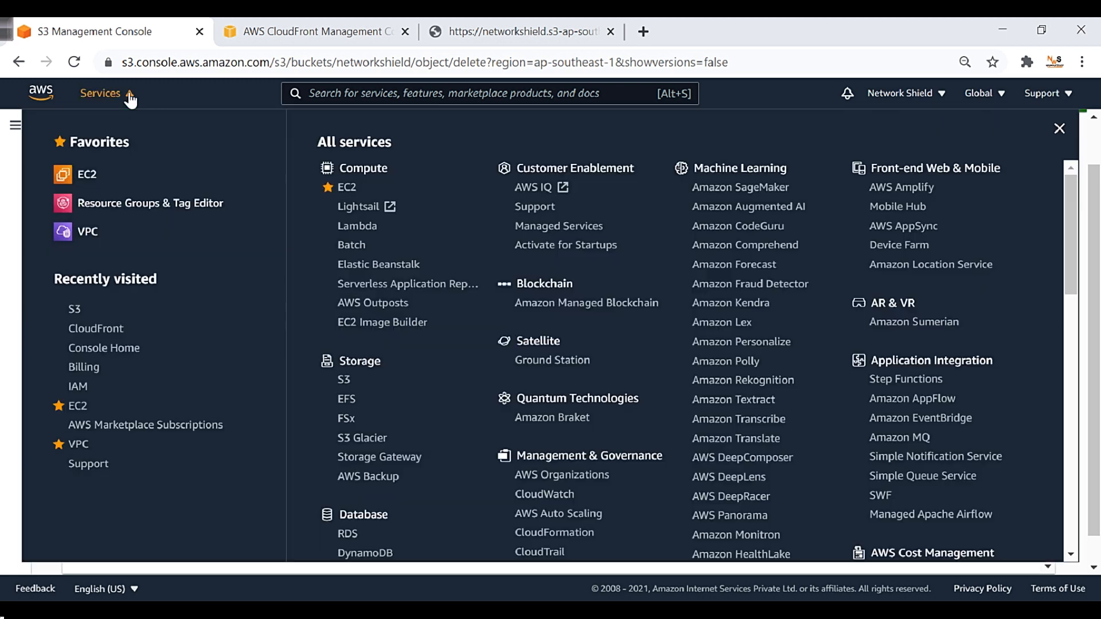
{"action": "left_click", "coordinate": [75, 308]}
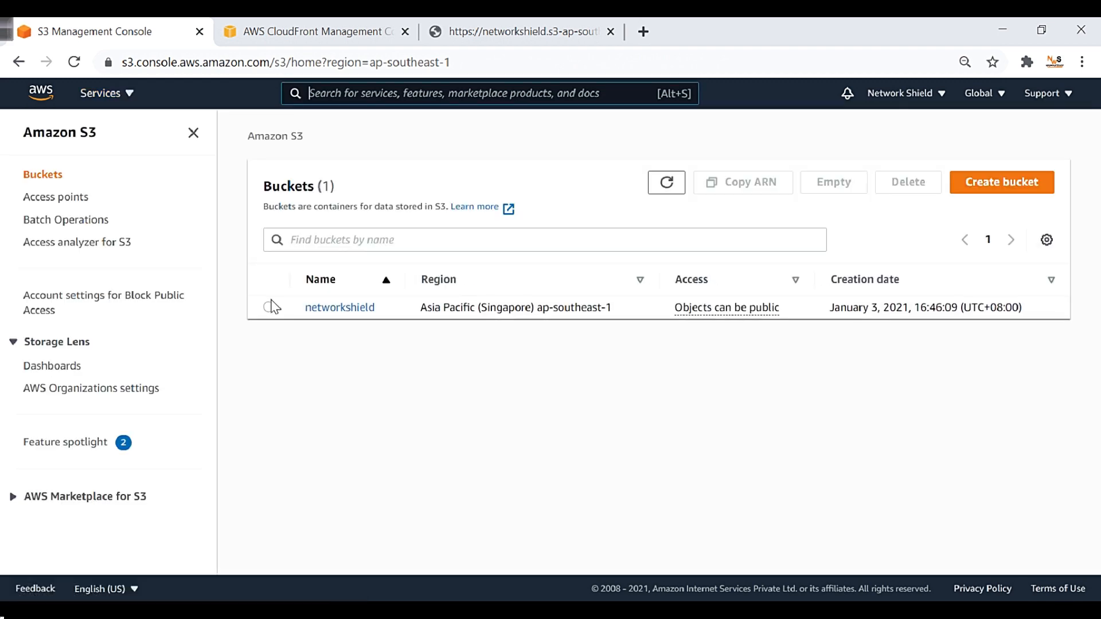
{"action": "left_click", "coordinate": [269, 310]}
{"action": "left_click", "coordinate": [912, 185]}
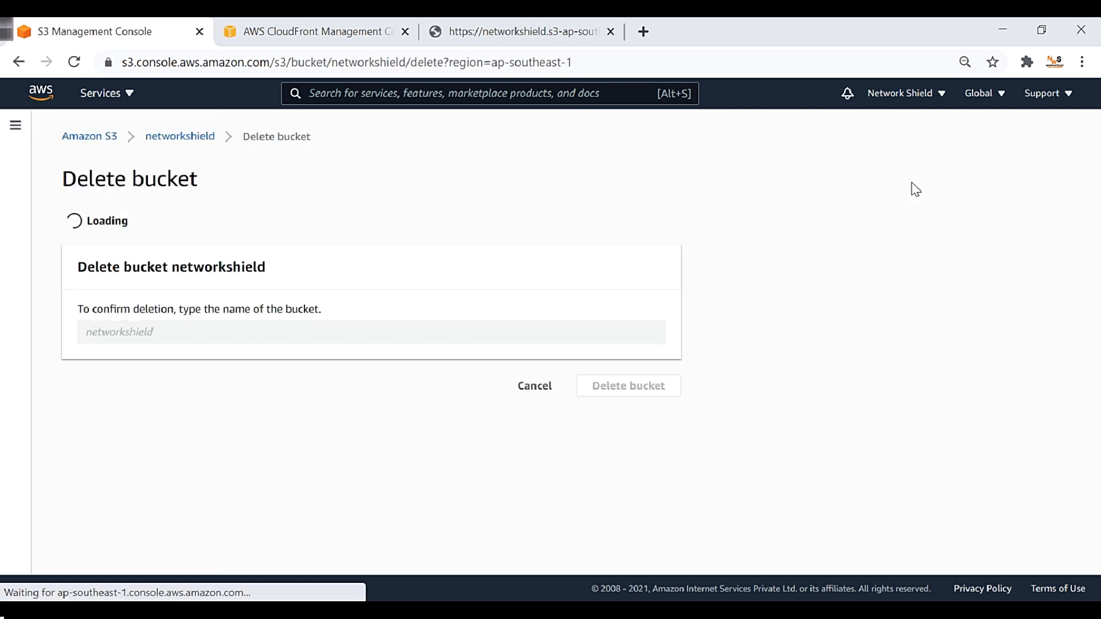
{"action": "left_click", "coordinate": [158, 389]}
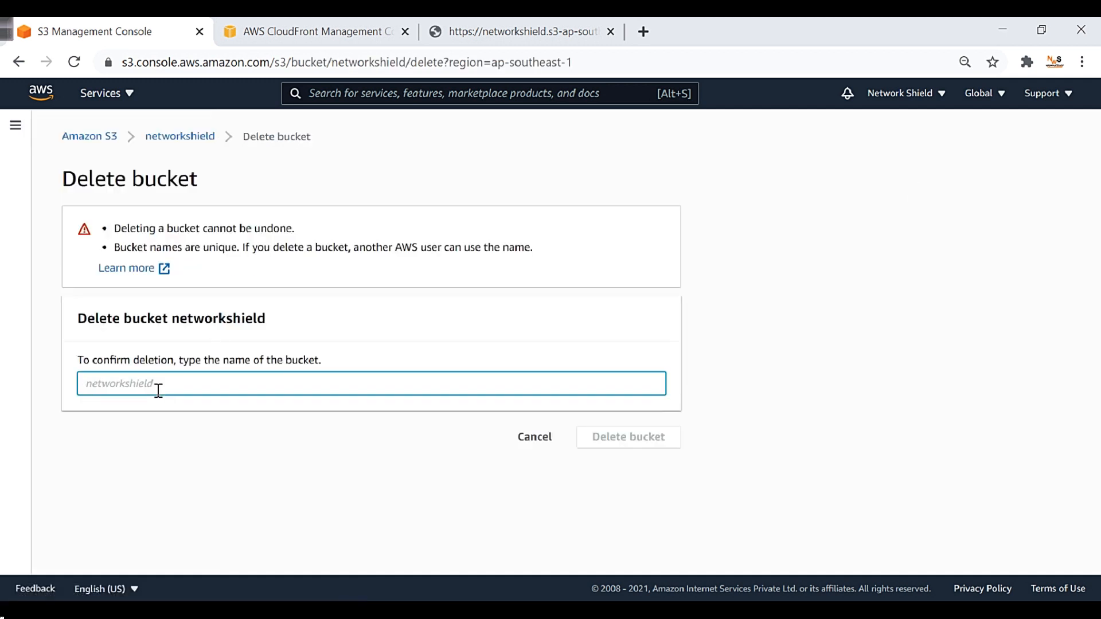
{"action": "type", "text": "networkshield"}
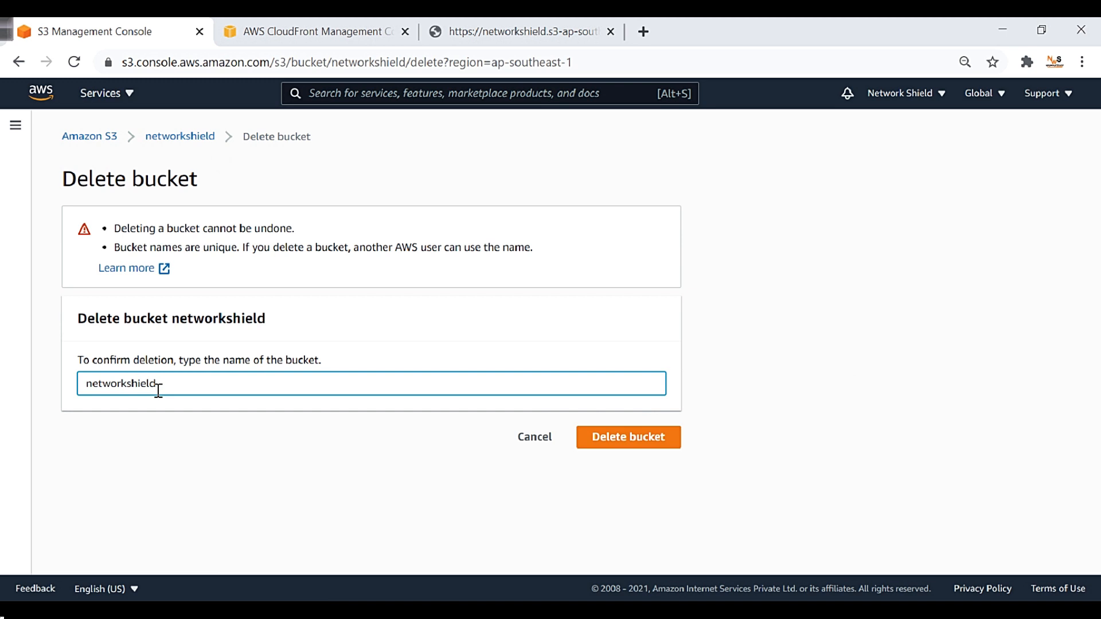
{"action": "left_click", "coordinate": [629, 444]}
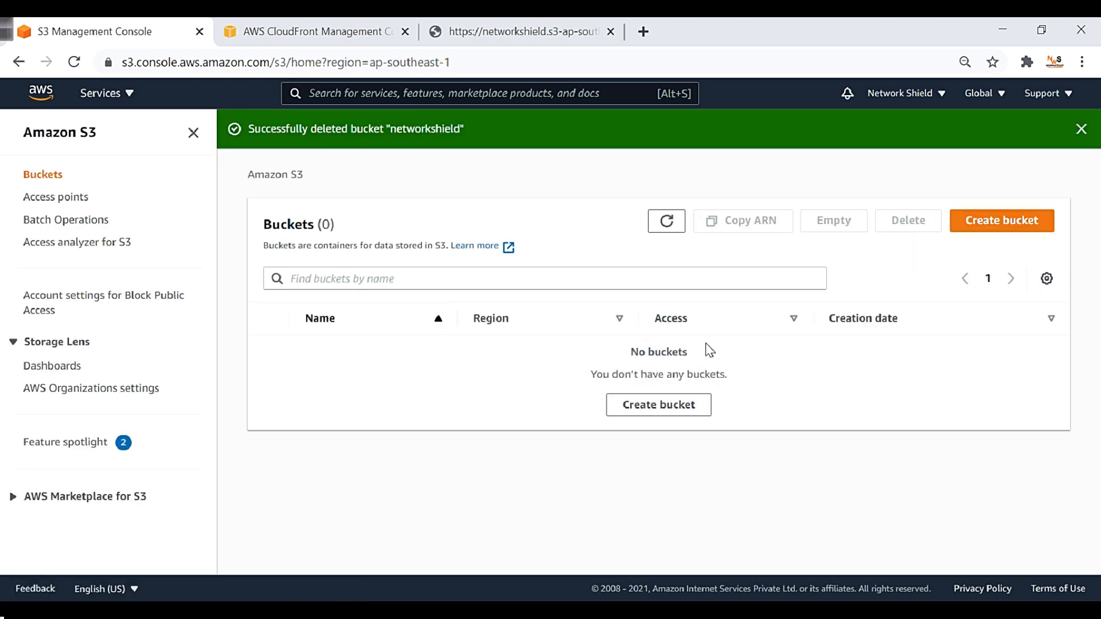
{"action": "left_click", "coordinate": [46, 179]}
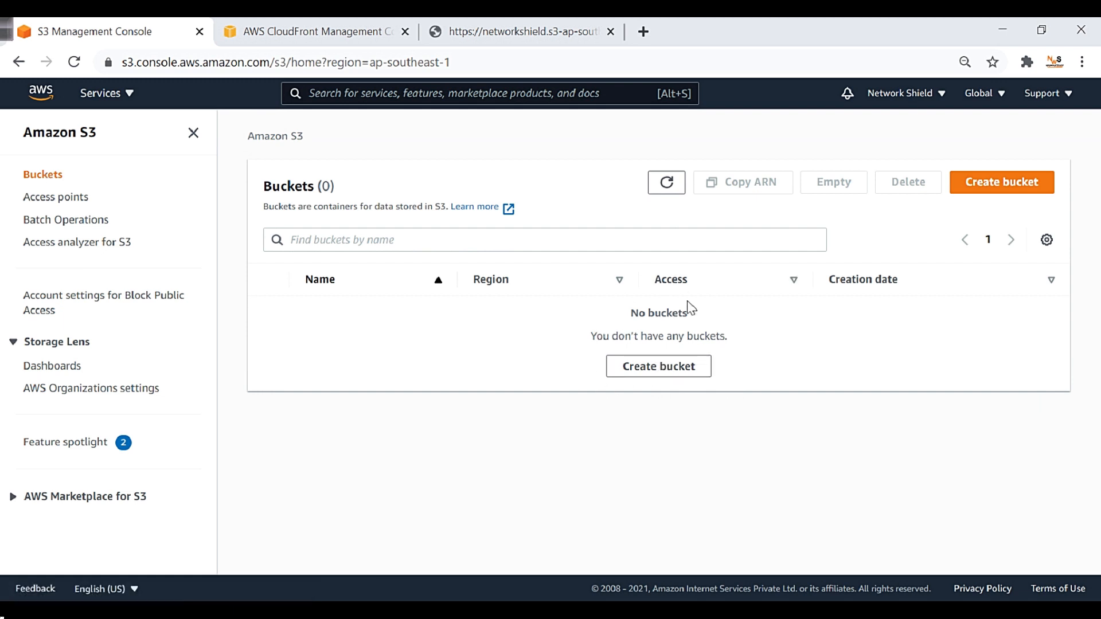
Step: Switch to CloudFront, refresh the distributions list and check the status and state of the disabled distribution
{"action": "left_click", "coordinate": [281, 24]}
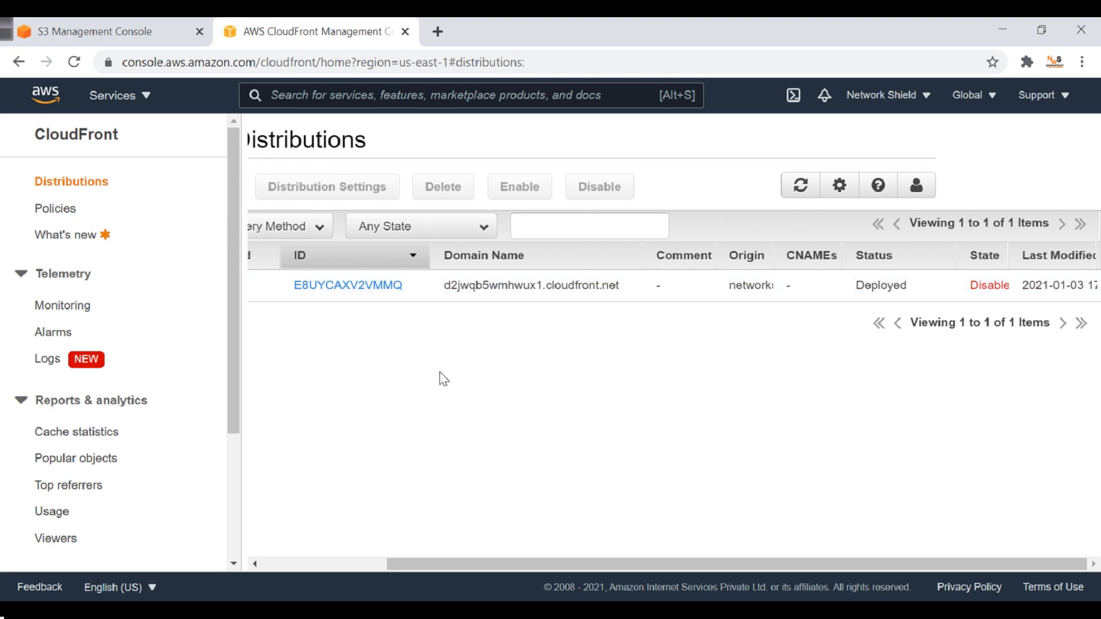
{"action": "left_click_drag", "start_coordinate": [491, 565], "coordinate": [373, 581]}
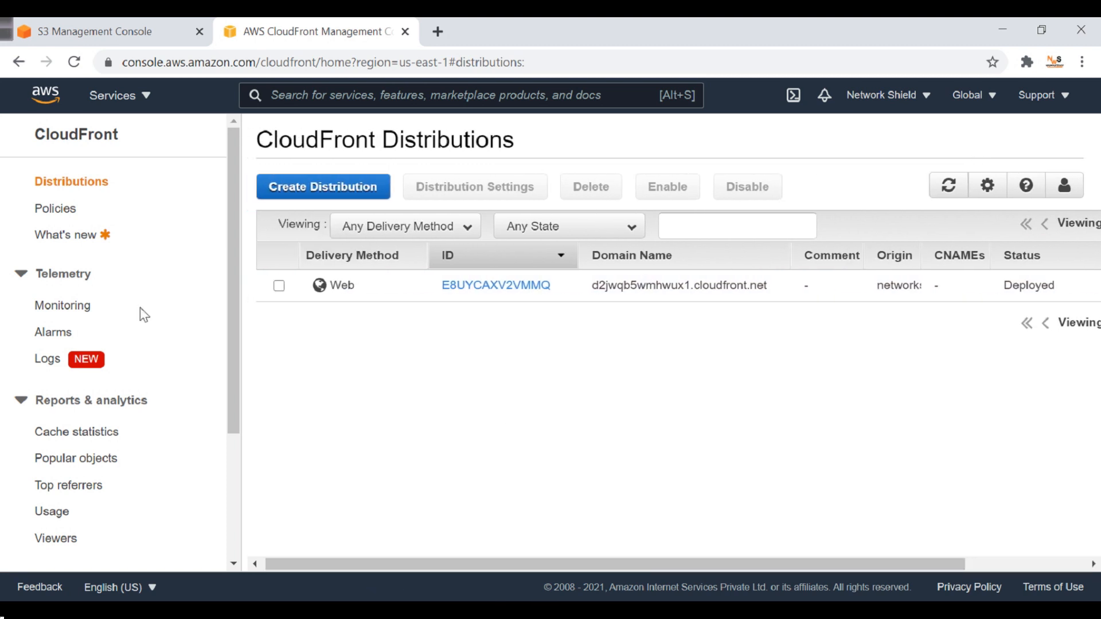
{"action": "left_click", "coordinate": [66, 183]}
{"action": "left_click", "coordinate": [67, 185]}
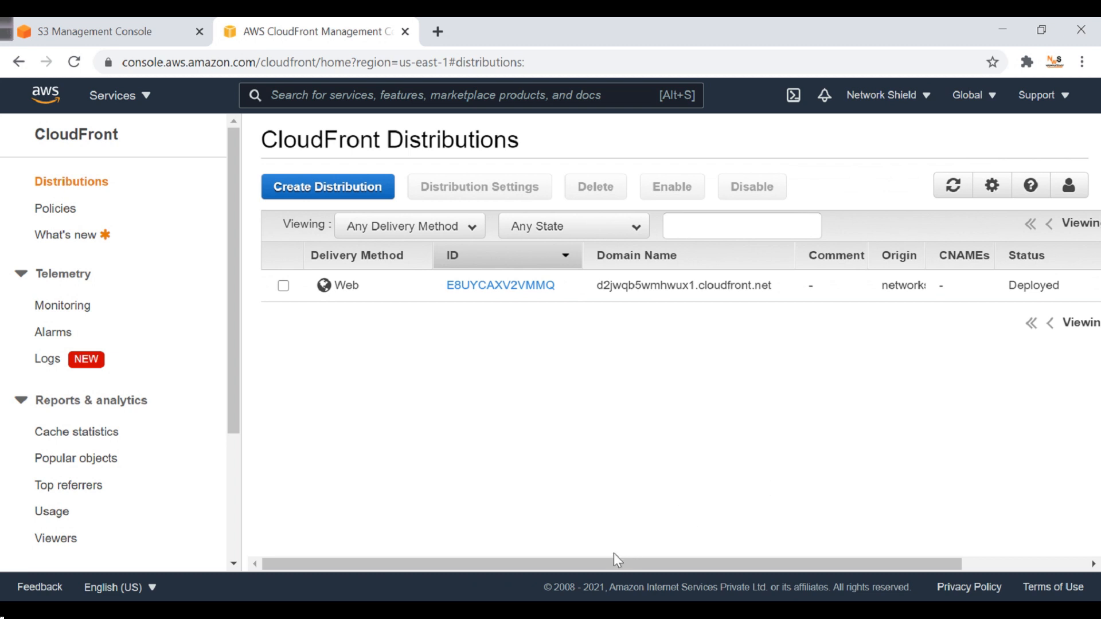
{"action": "left_click_drag", "start_coordinate": [600, 570], "coordinate": [794, 561]}
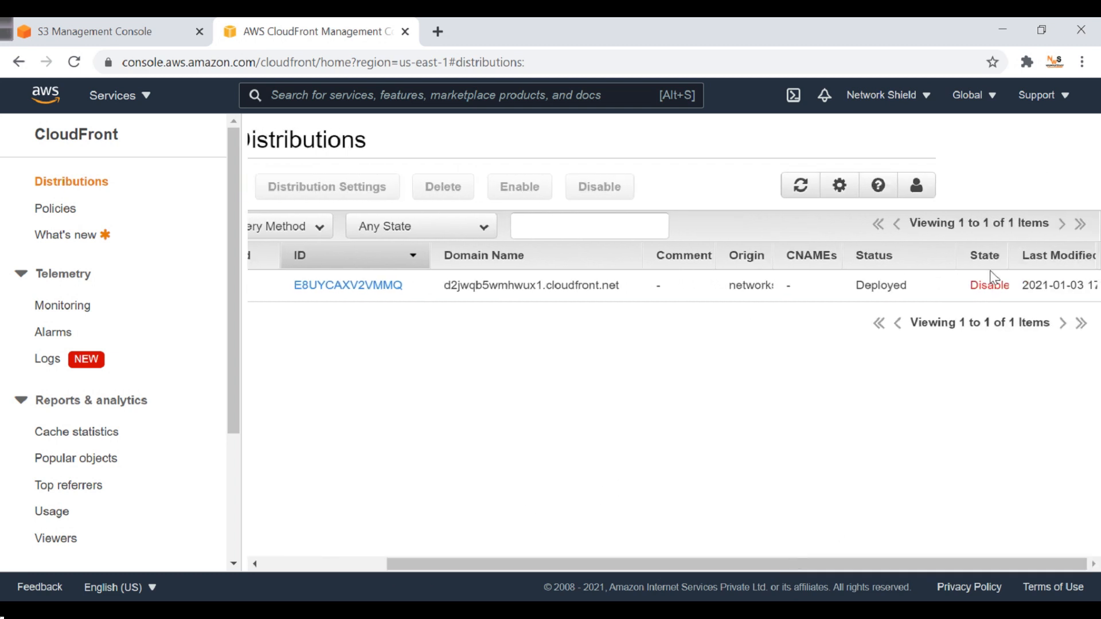
{"action": "left_click_drag", "start_coordinate": [811, 570], "coordinate": [590, 591]}
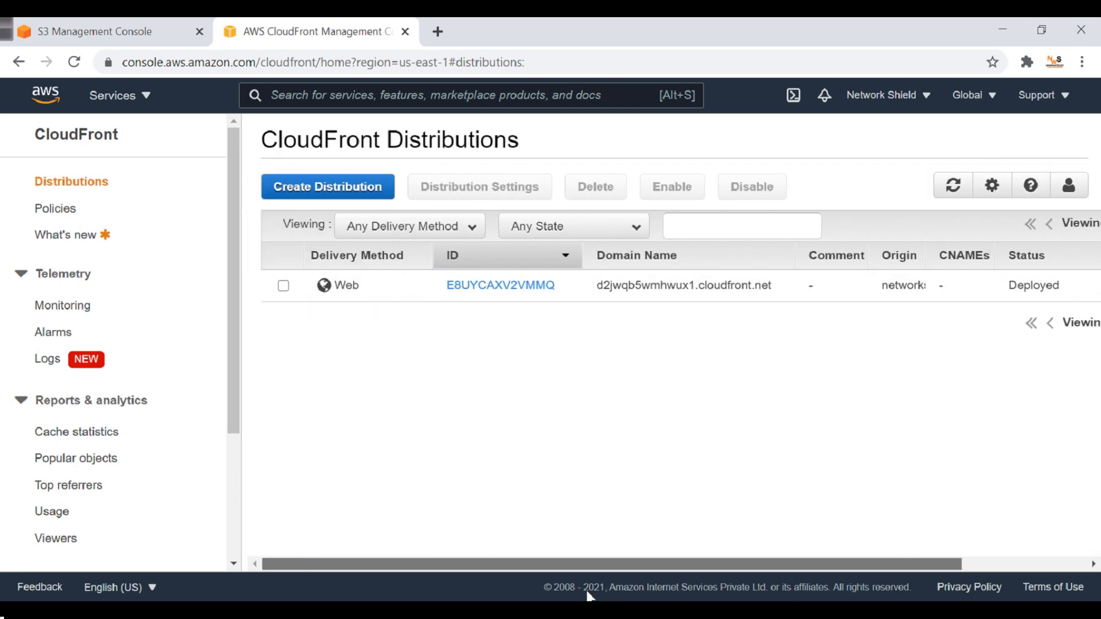
Step: Delete the disabled CloudFront distribution and reload the distributions list
{"action": "left_click", "coordinate": [284, 287]}
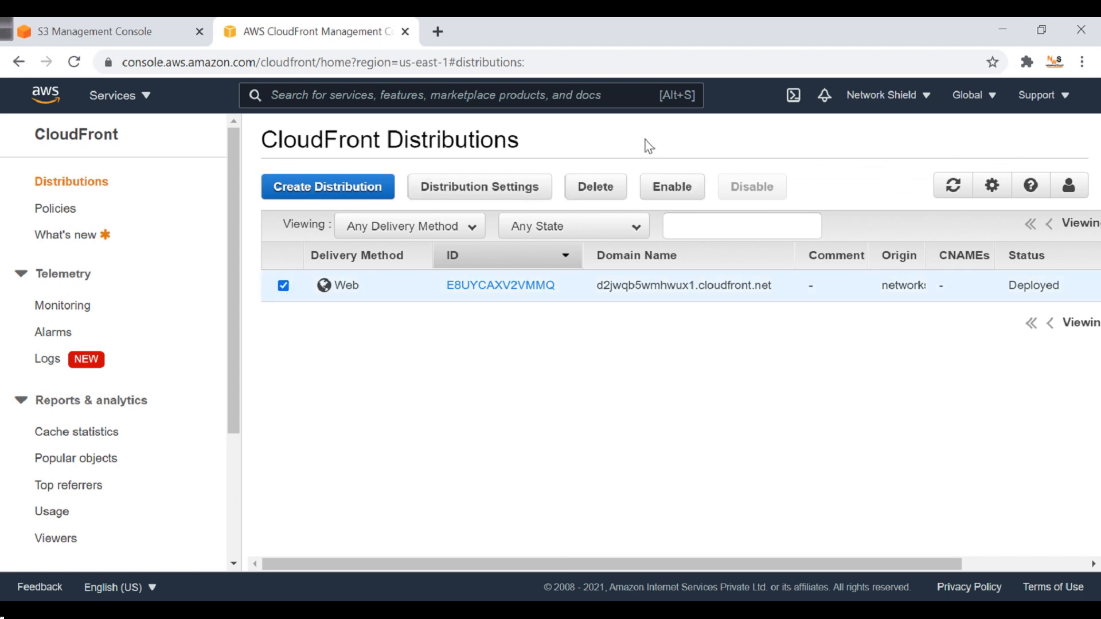
{"action": "left_click", "coordinate": [590, 189]}
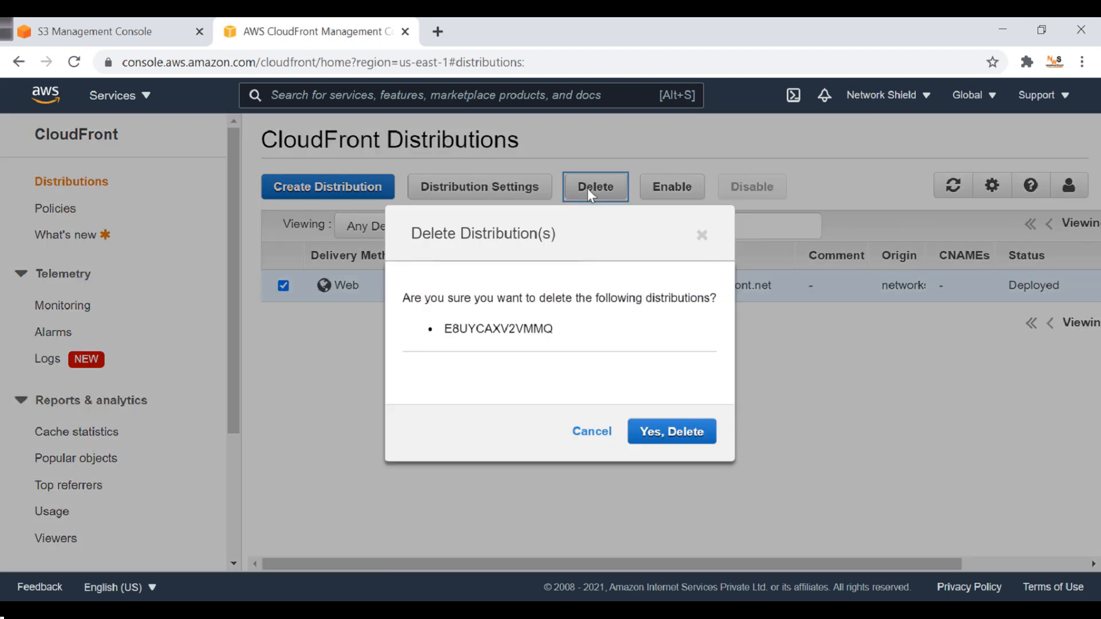
{"action": "left_click", "coordinate": [682, 436]}
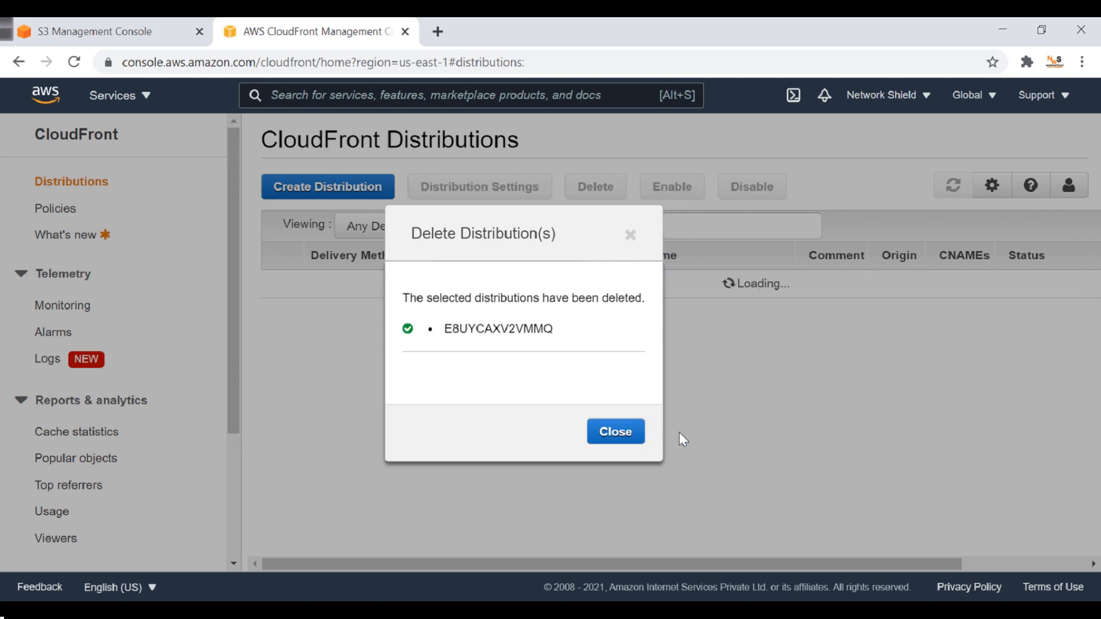
{"action": "left_click", "coordinate": [638, 439]}
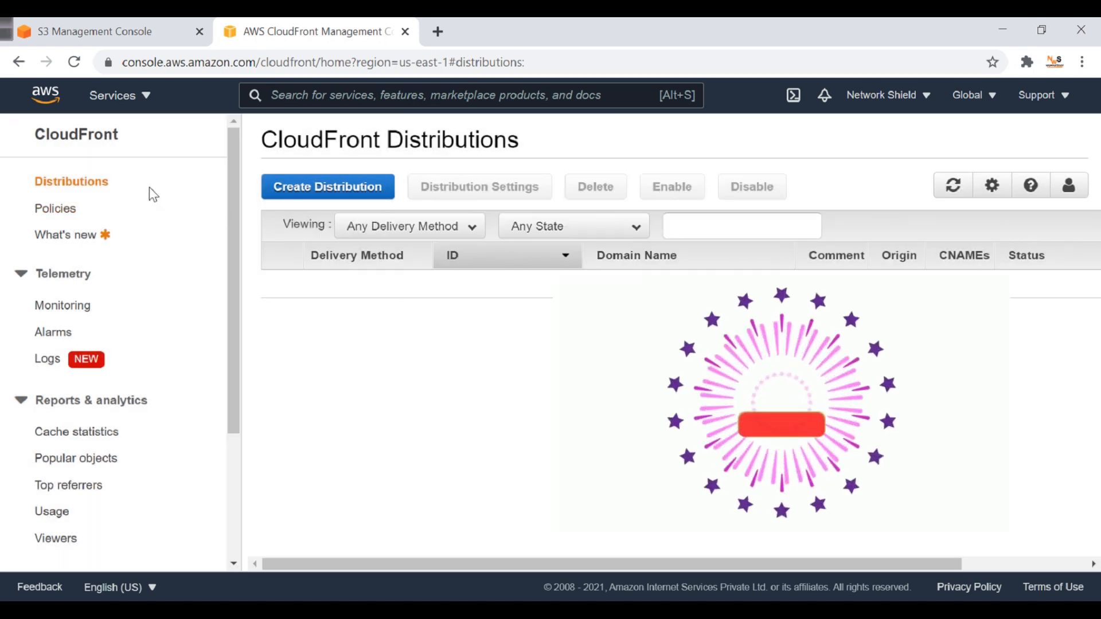
{"action": "left_click", "coordinate": [87, 184]}
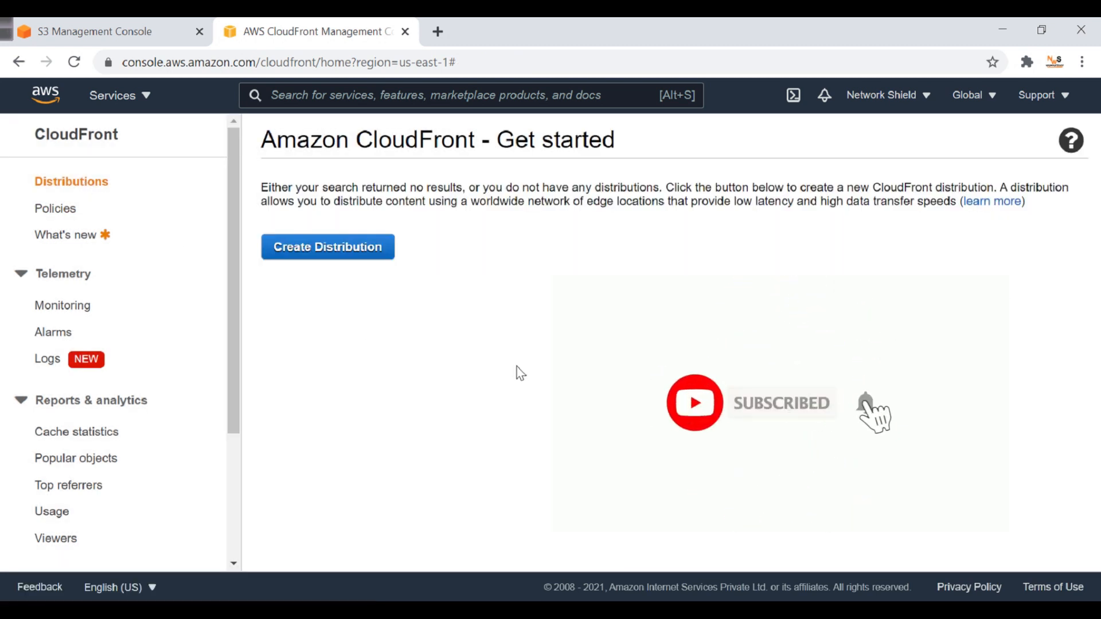